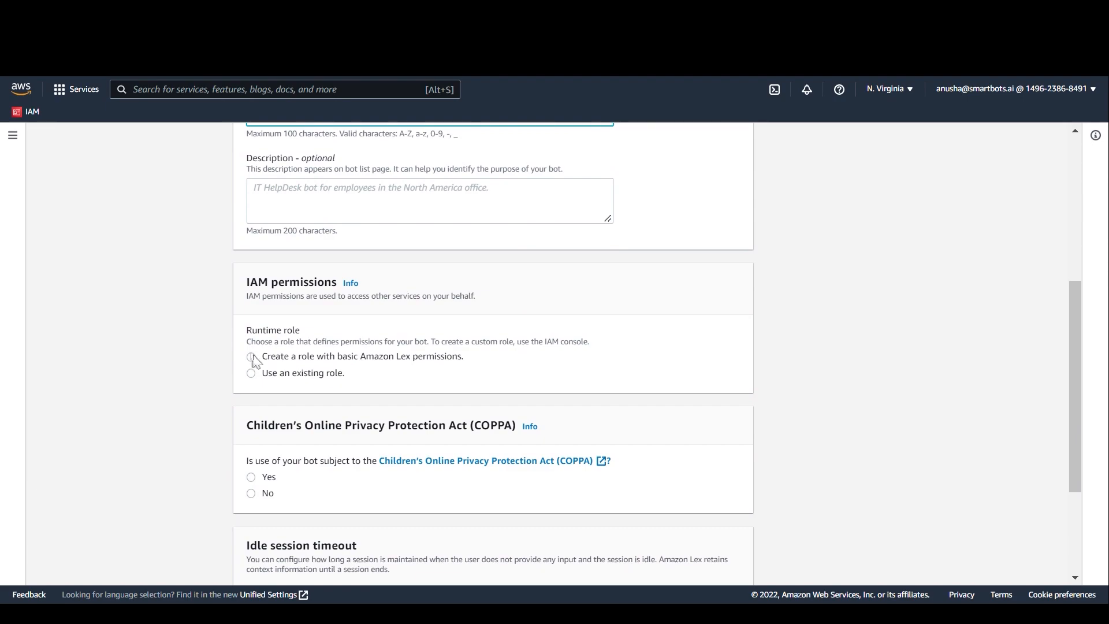
Step: Set the bot's runtime role to create a role with basic Amazon Lex permissions
click(252, 357)
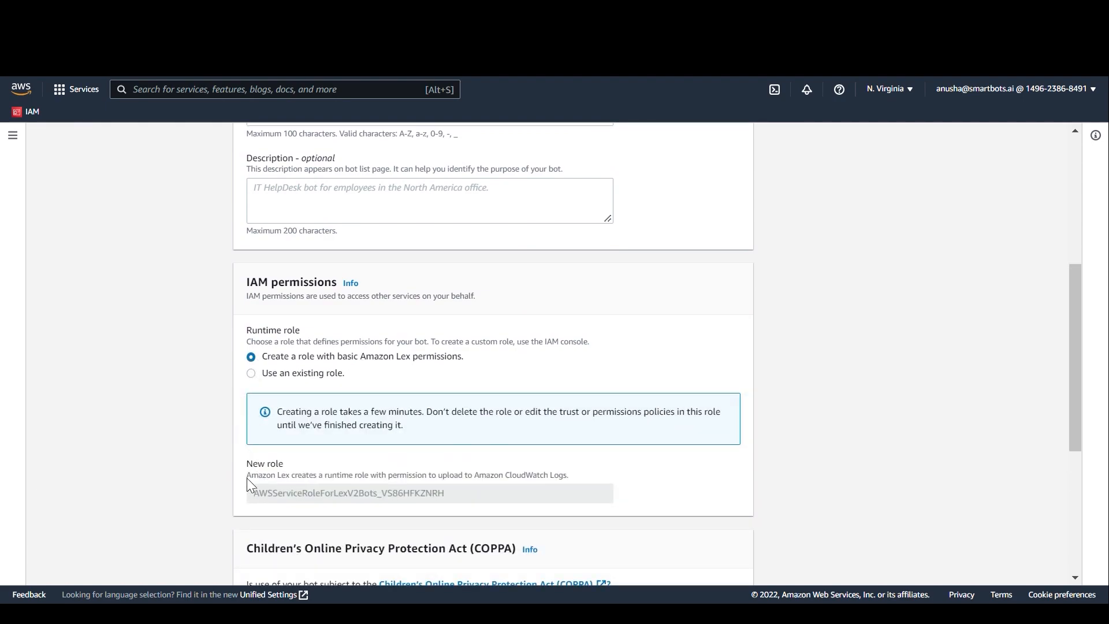
scroll(251, 484, down, 3)
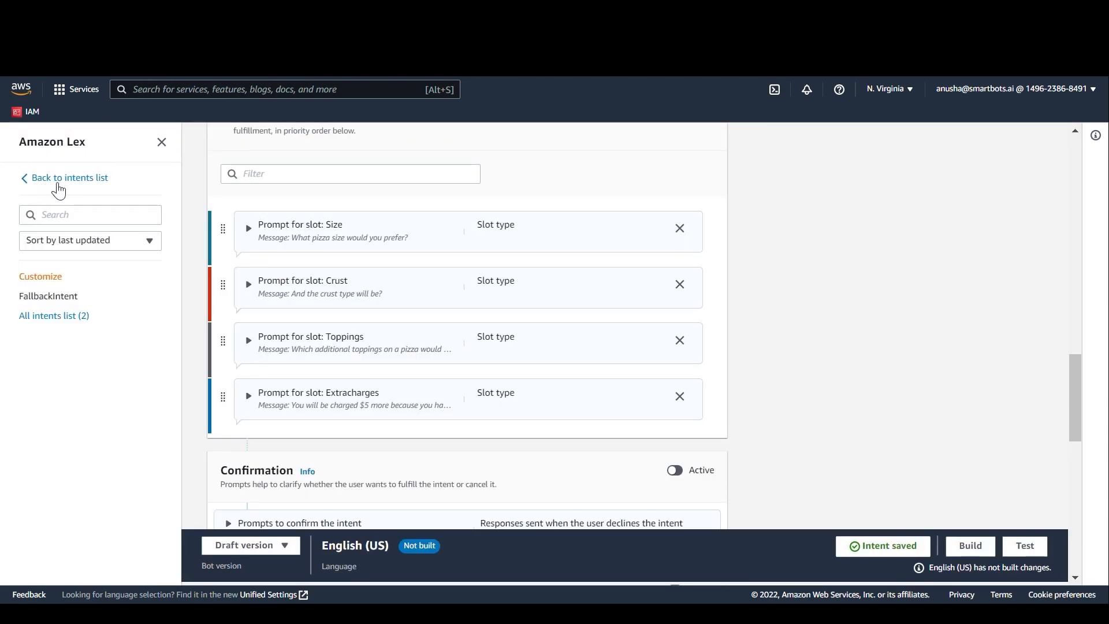
Step: Go from the Customize intent to the bot's slot types and add a blank slot type named pizza_crust
click(58, 191)
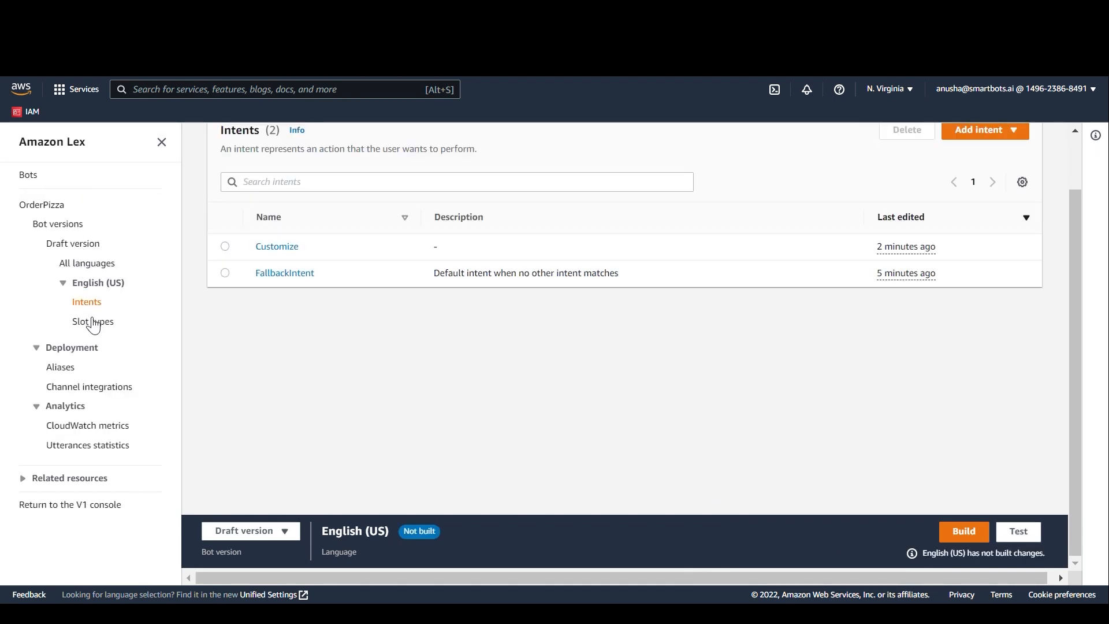
click(94, 327)
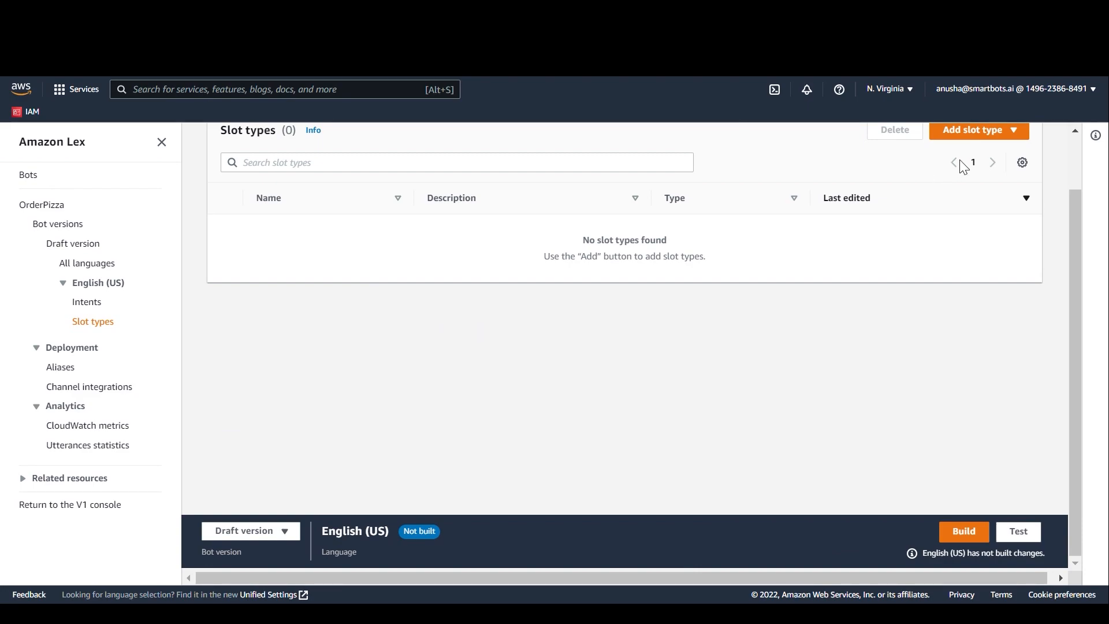
click(998, 134)
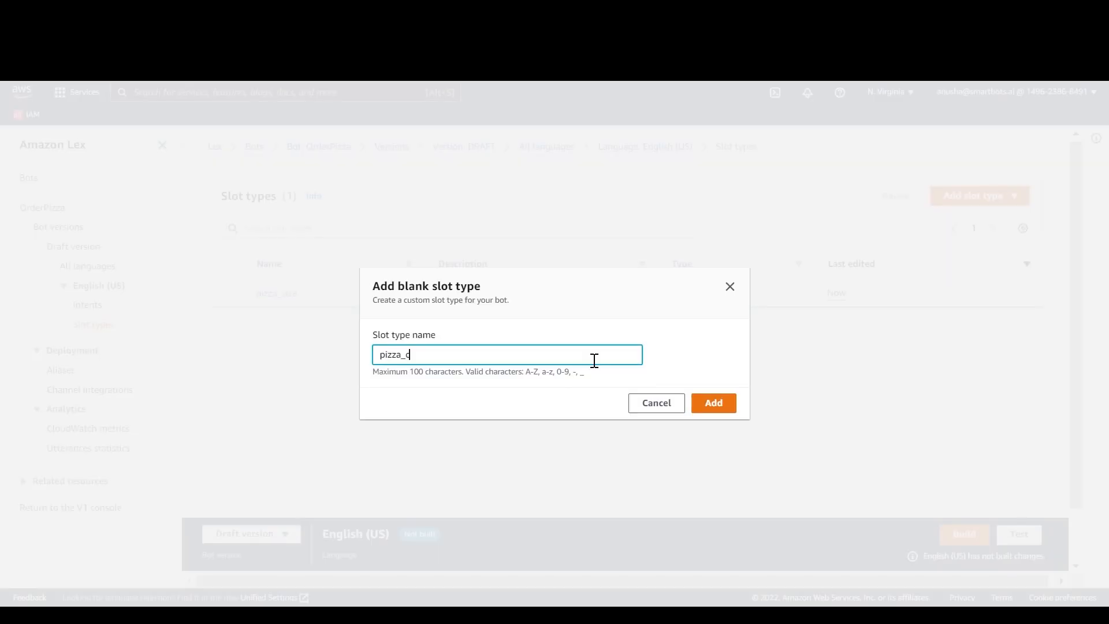
text(crust)
click(710, 404)
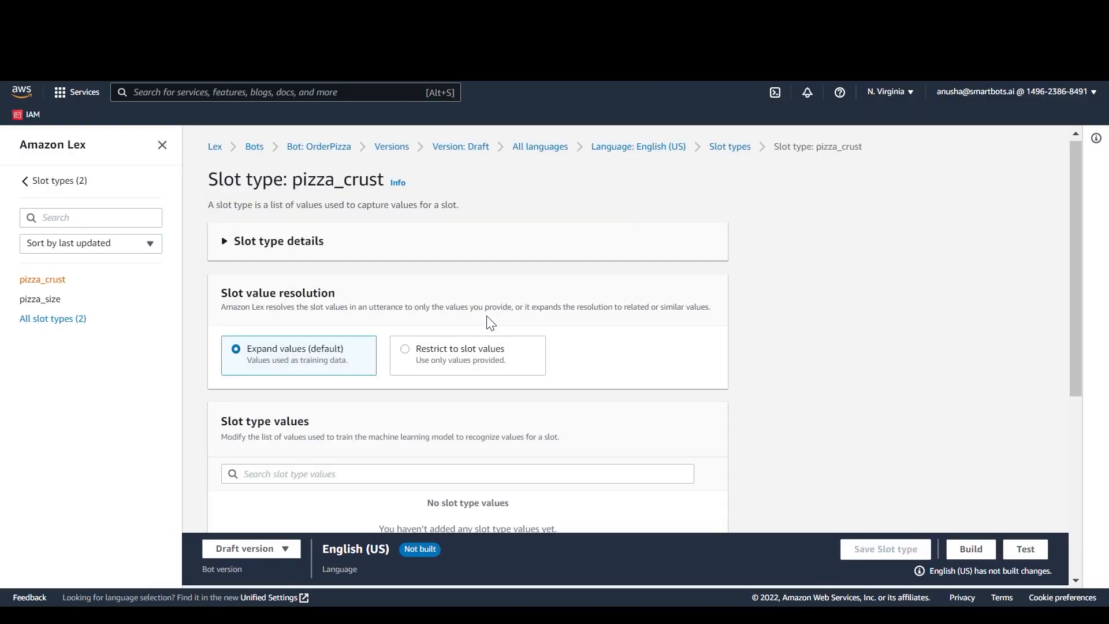
Step: Add the values thick, thin, cheese and flat bread to the pizza_crust slot type and use them as custom vocabulary
scroll(491, 324, down, 3)
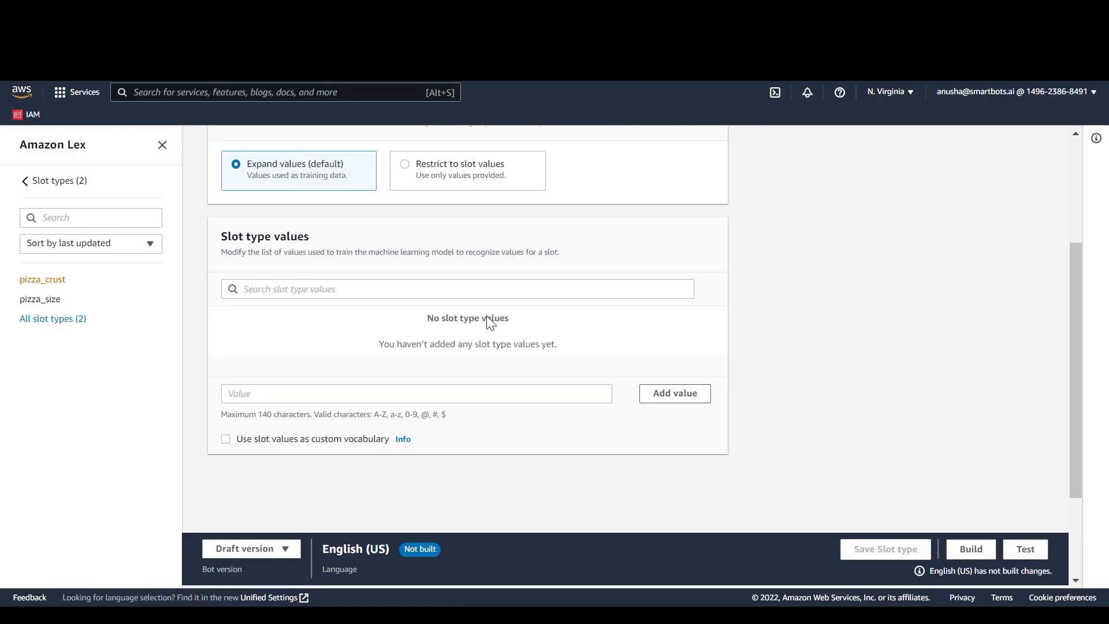
click(386, 393)
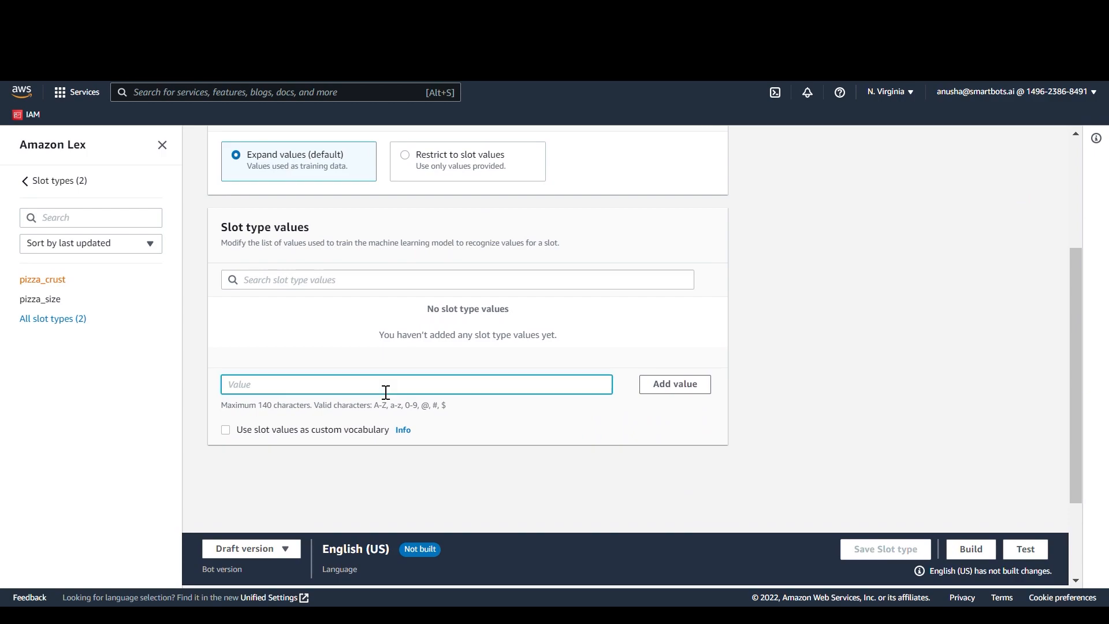
text(thick)
key(Return)
text(thin)
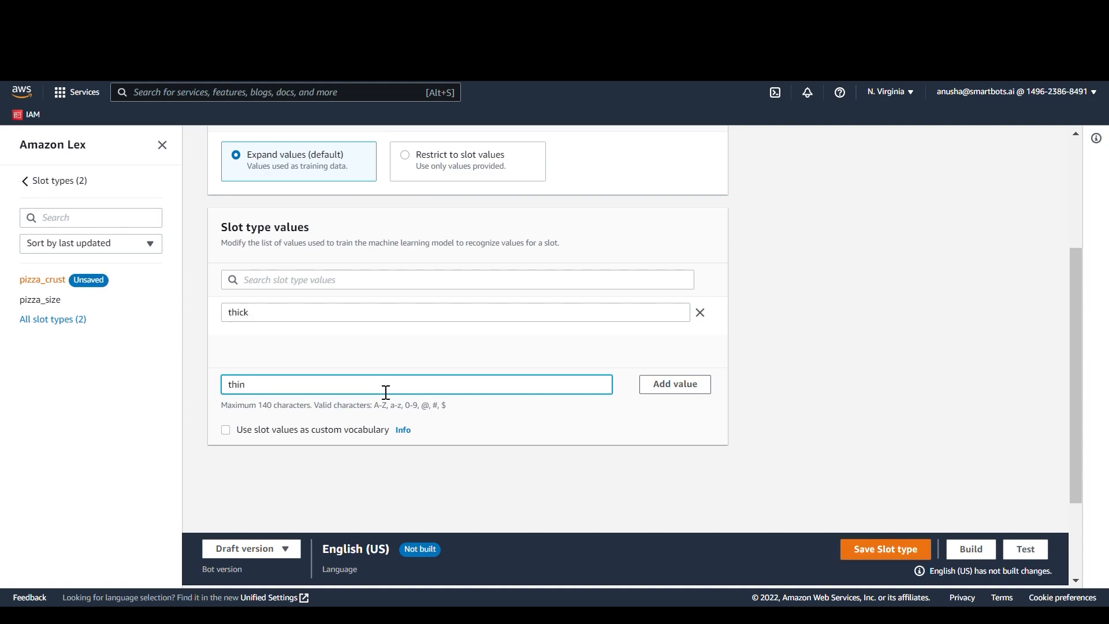
key(Return)
text(cheese)
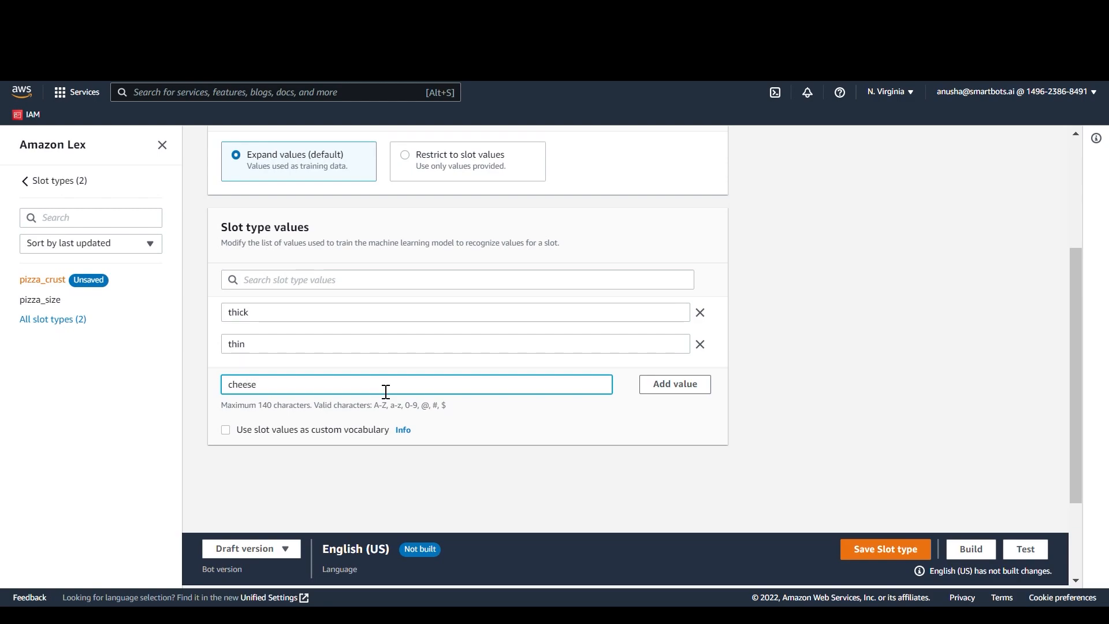
key(Return)
text(fl)
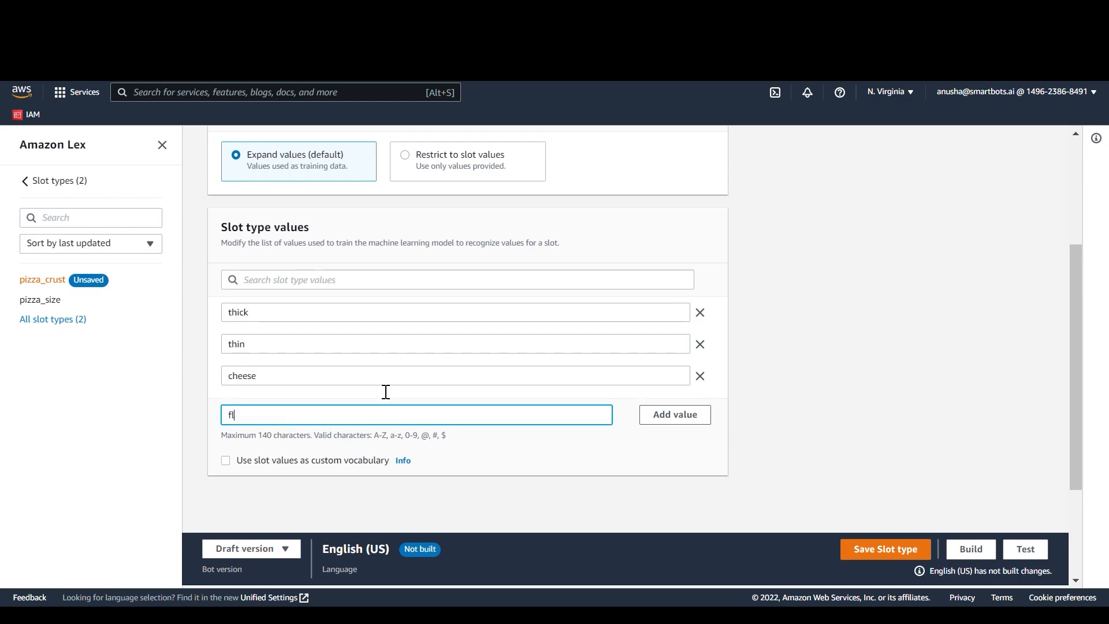
text(at bread)
key(Return)
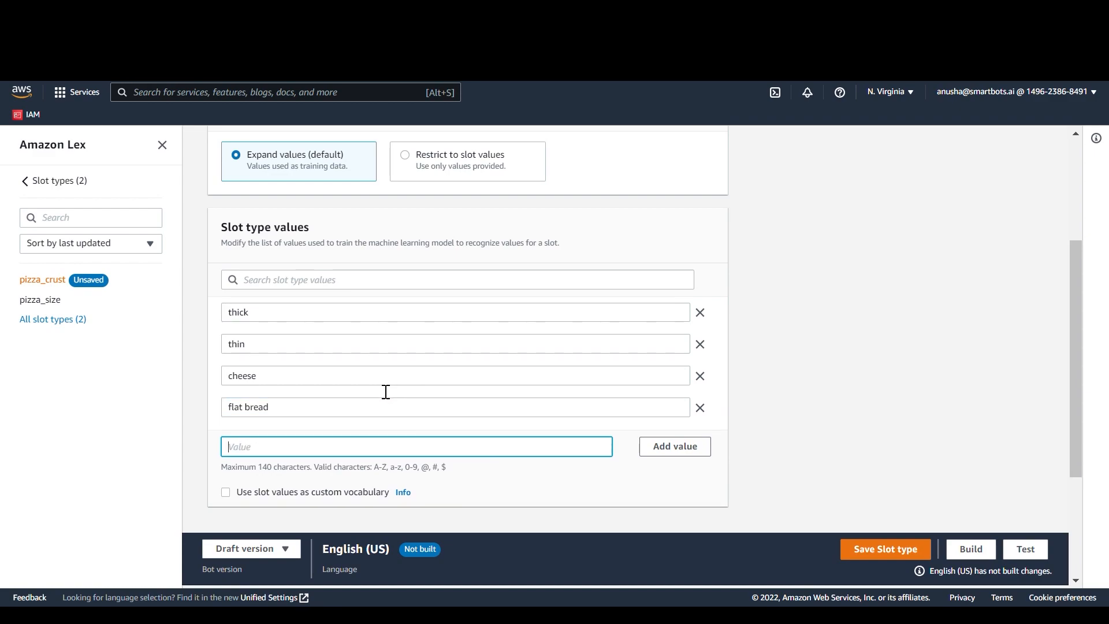
click(225, 496)
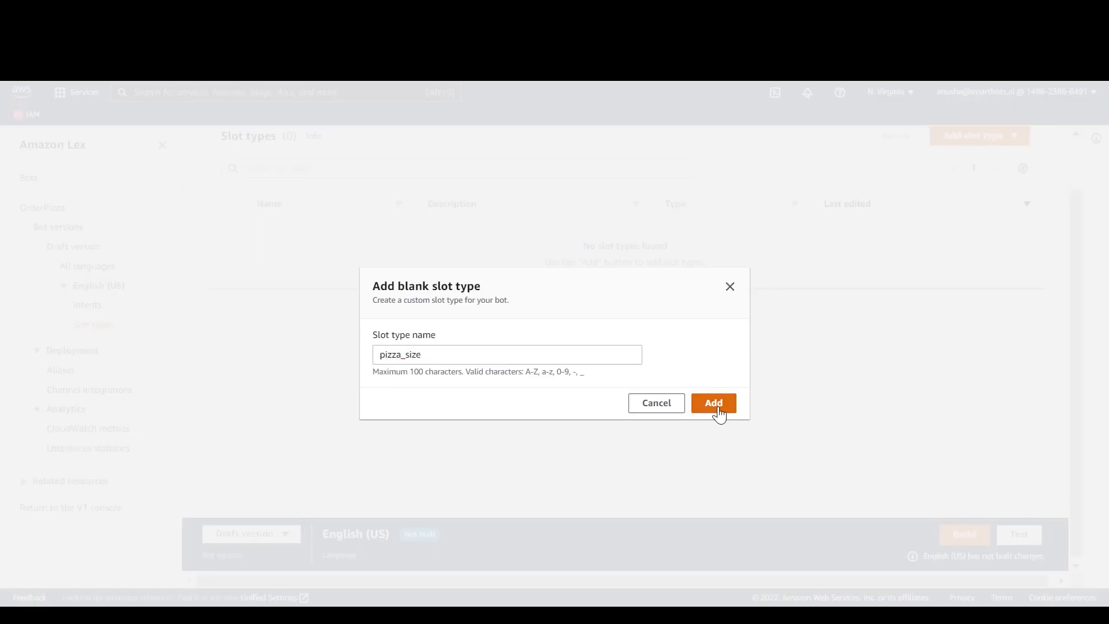
Step: Create the pizza_size slot type with the values small, medium and large, using its slot values as custom vocabulary
click(712, 403)
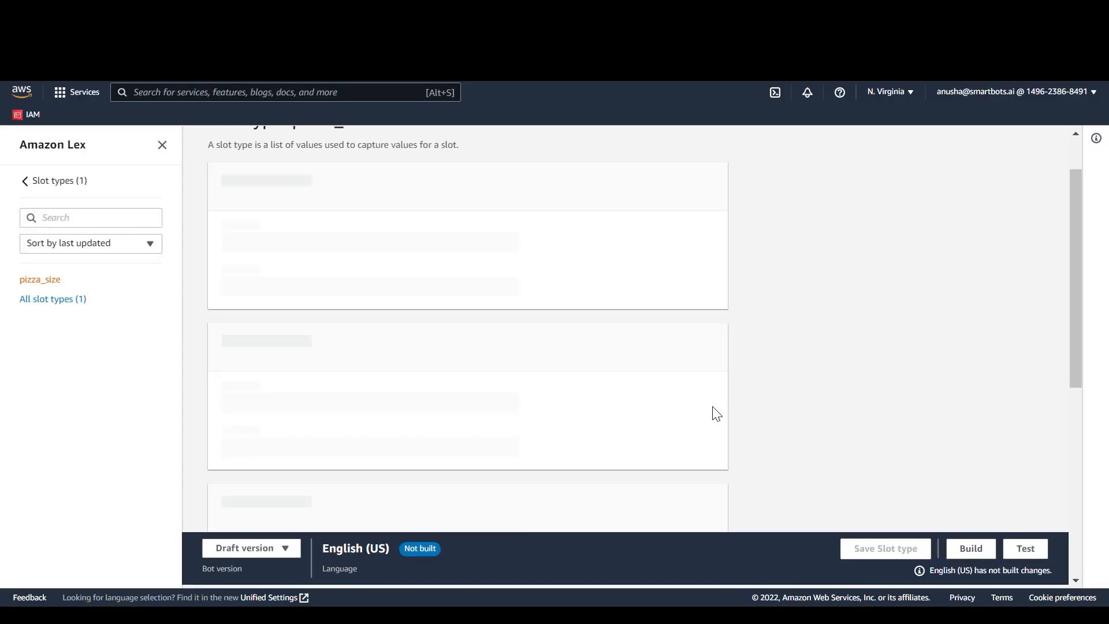
scroll(439, 396, down, 2)
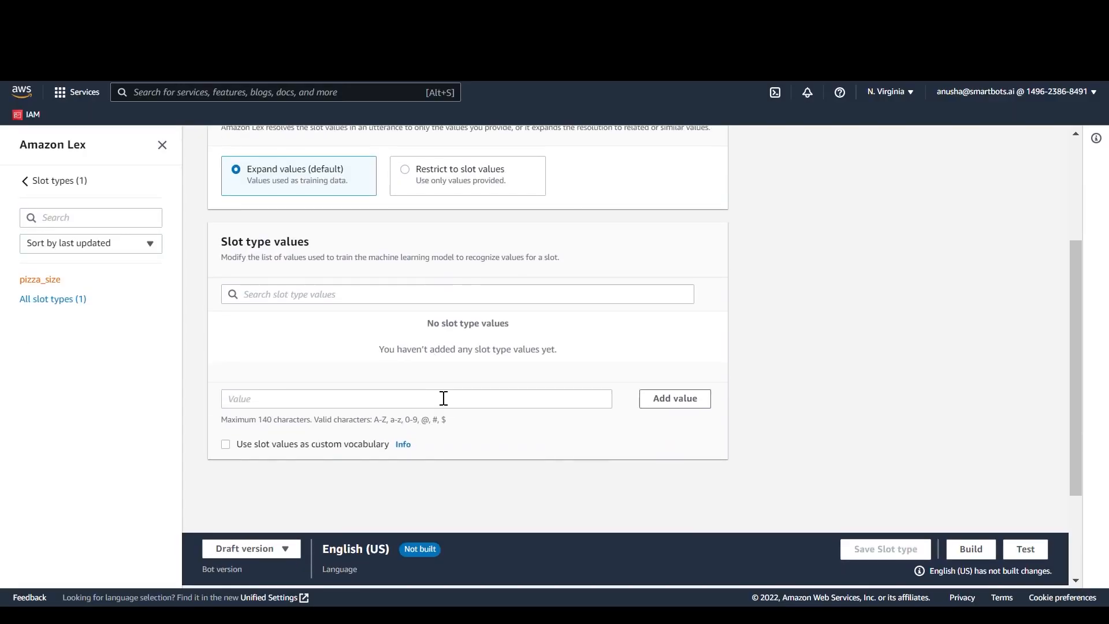
click(385, 407)
text(small)
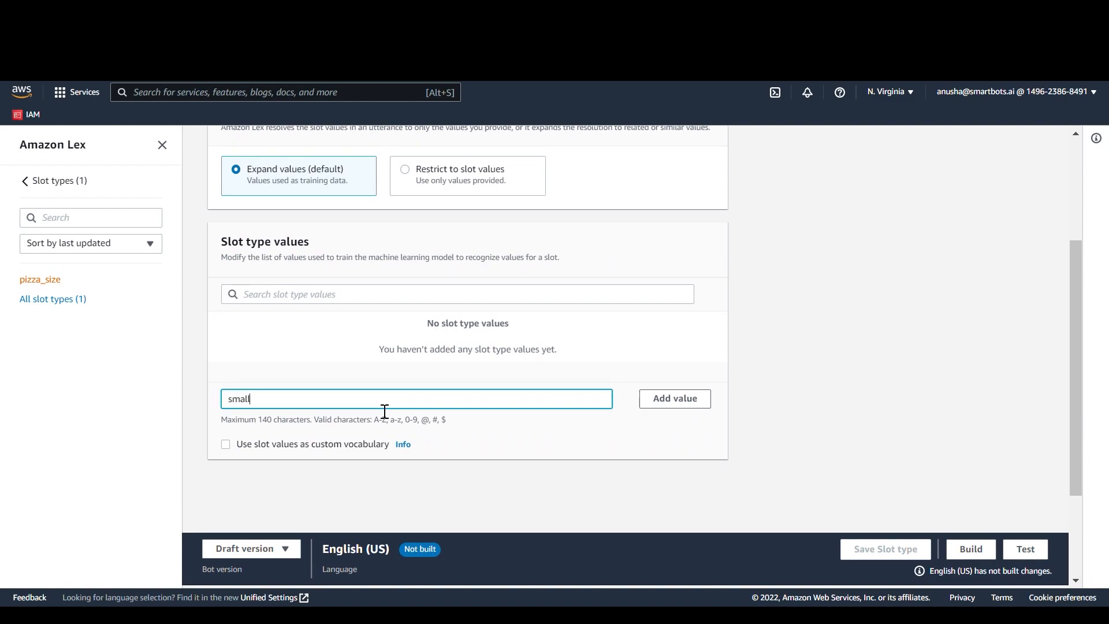
key(Return)
text(mediu)
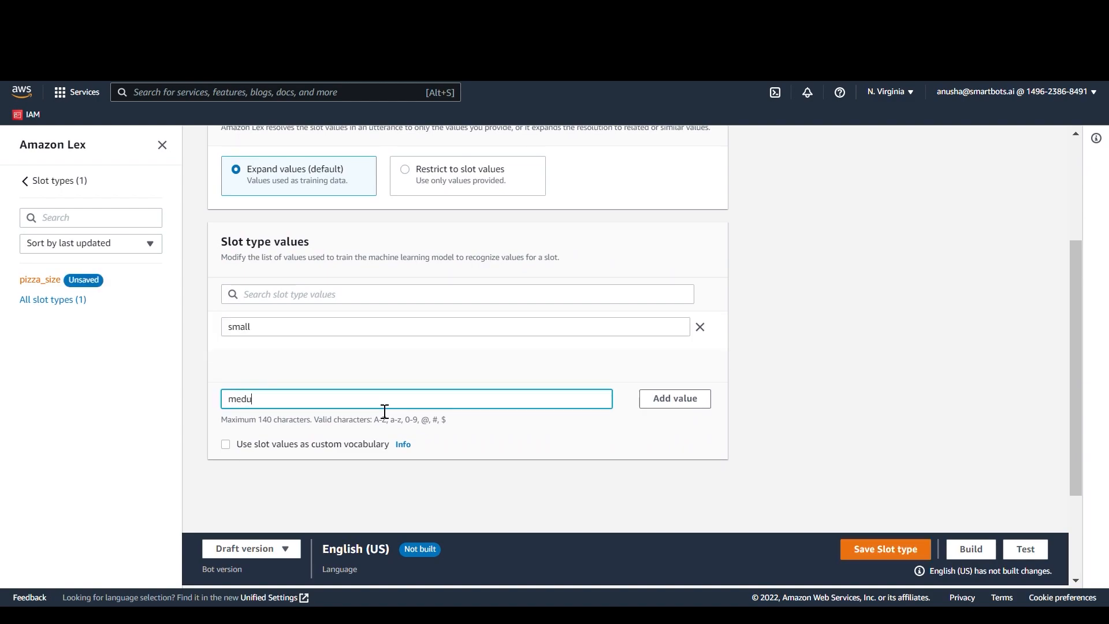
key(BackSpace)
text(ium)
key(Return)
text(large)
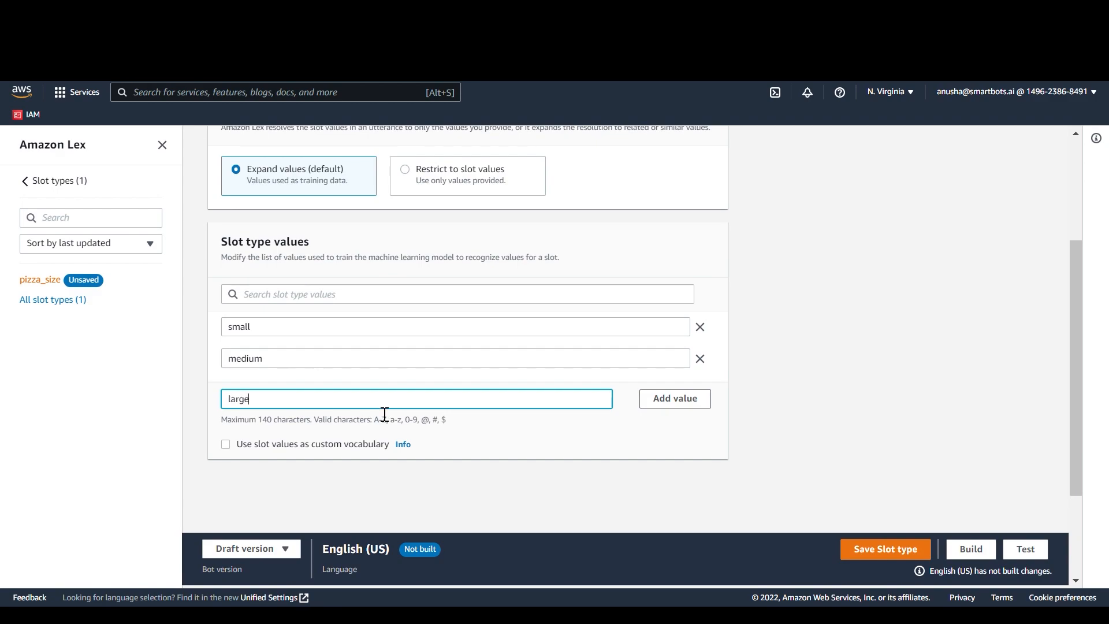
key(Return)
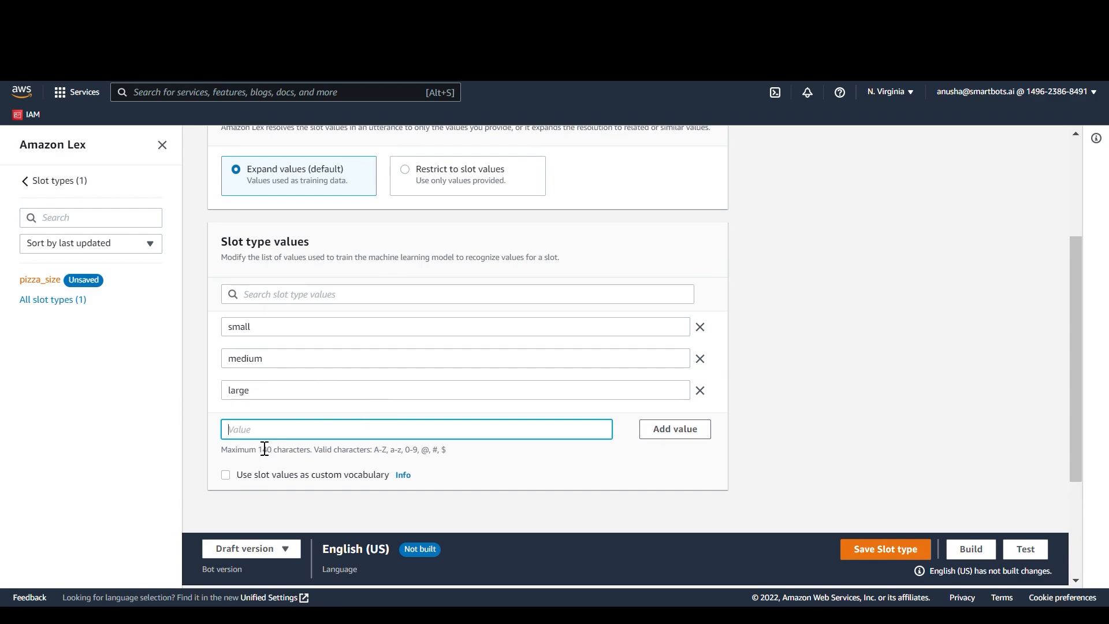
click(225, 479)
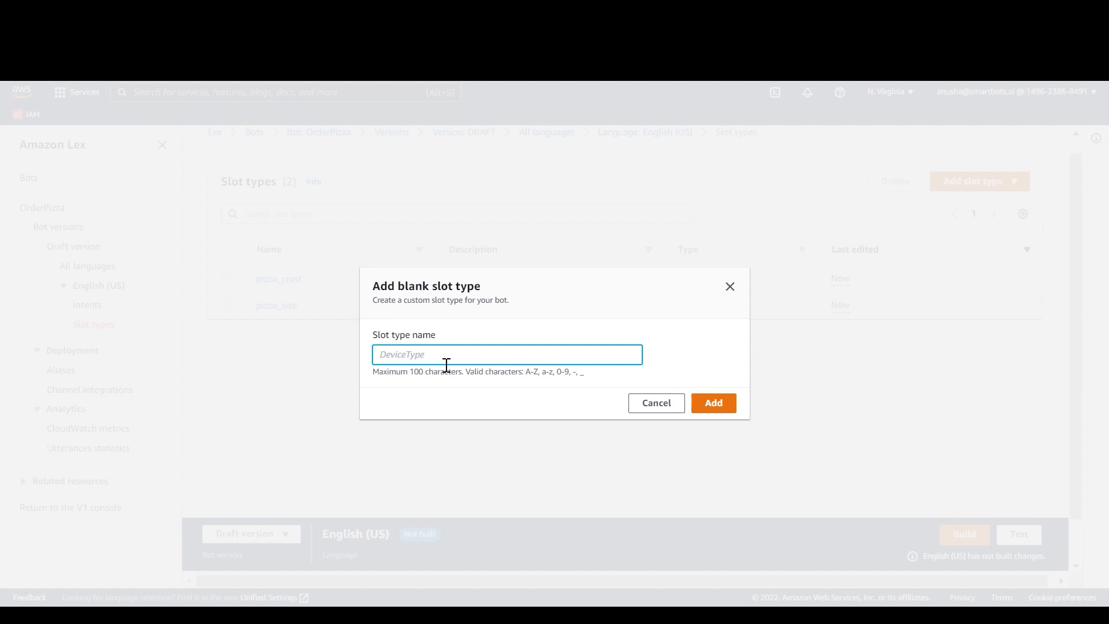
Step: Add a blank slot type named pizza_toppings
text(pizza_toppings)
click(716, 405)
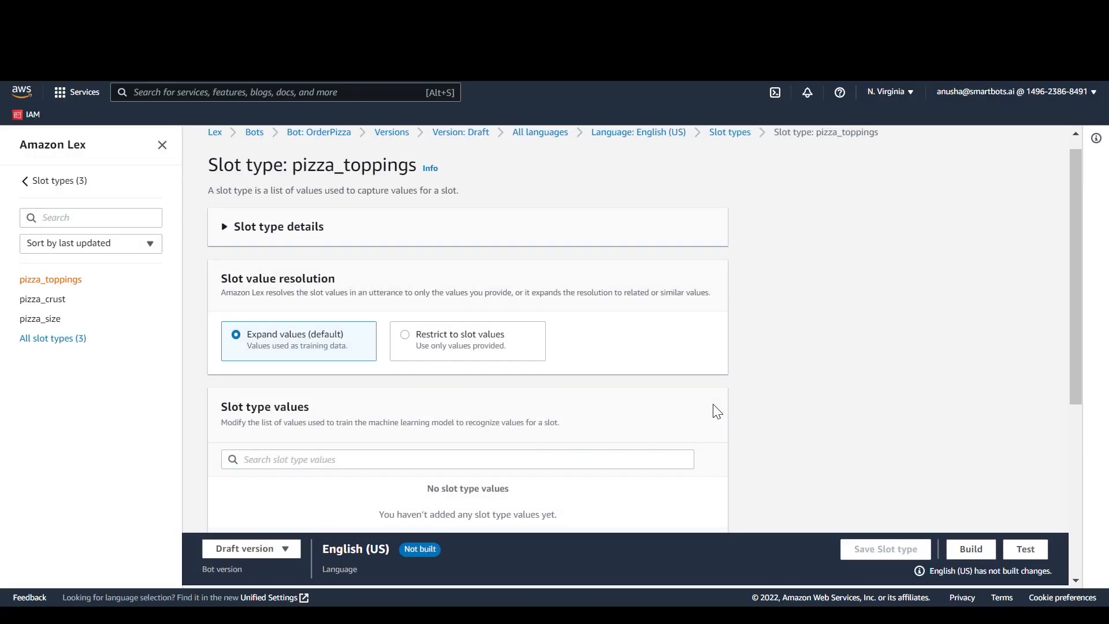
Step: Add the values onion, corn and jalapeno to pizza_toppings as custom vocabulary and save the slot type
scroll(716, 412, down, 4)
click(526, 369)
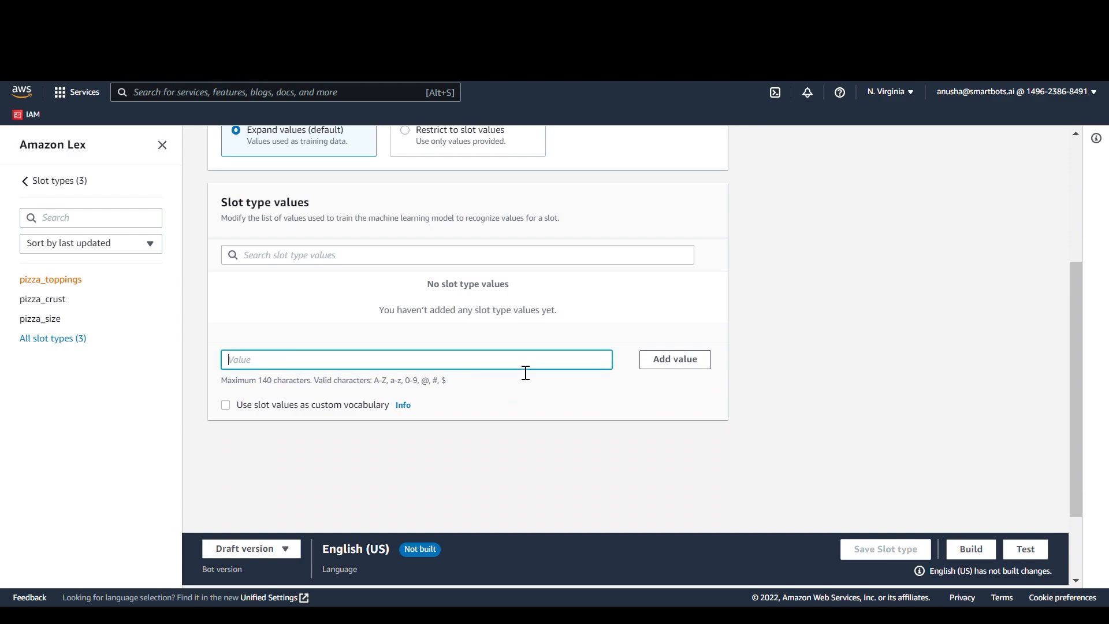
text(onion)
key(Return)
text(corn)
key(Return)
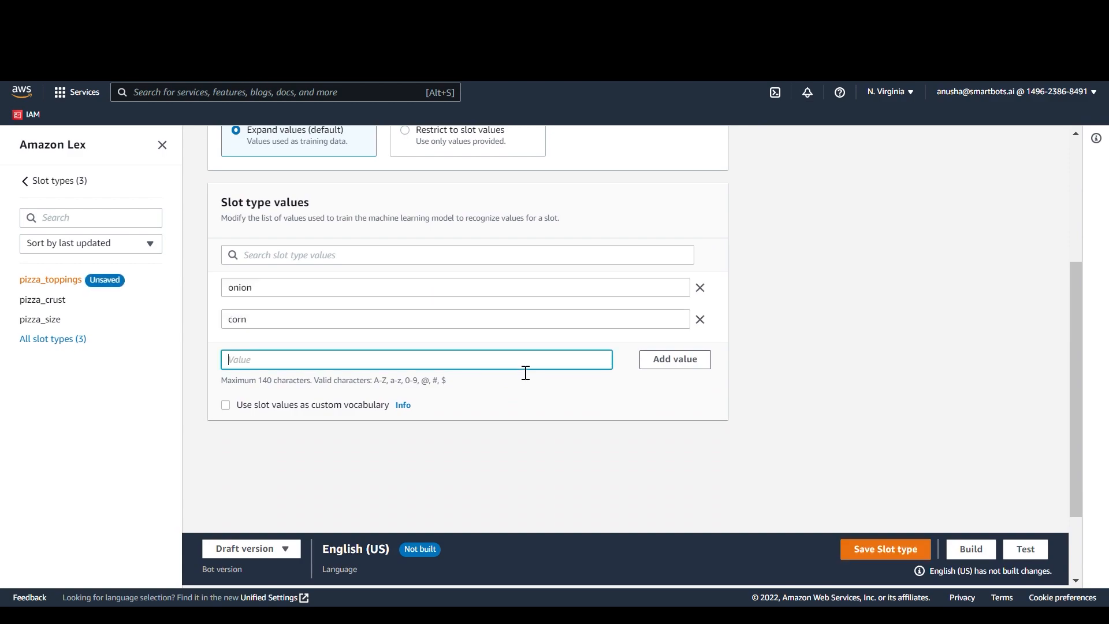
text(jalapeno)
key(Return)
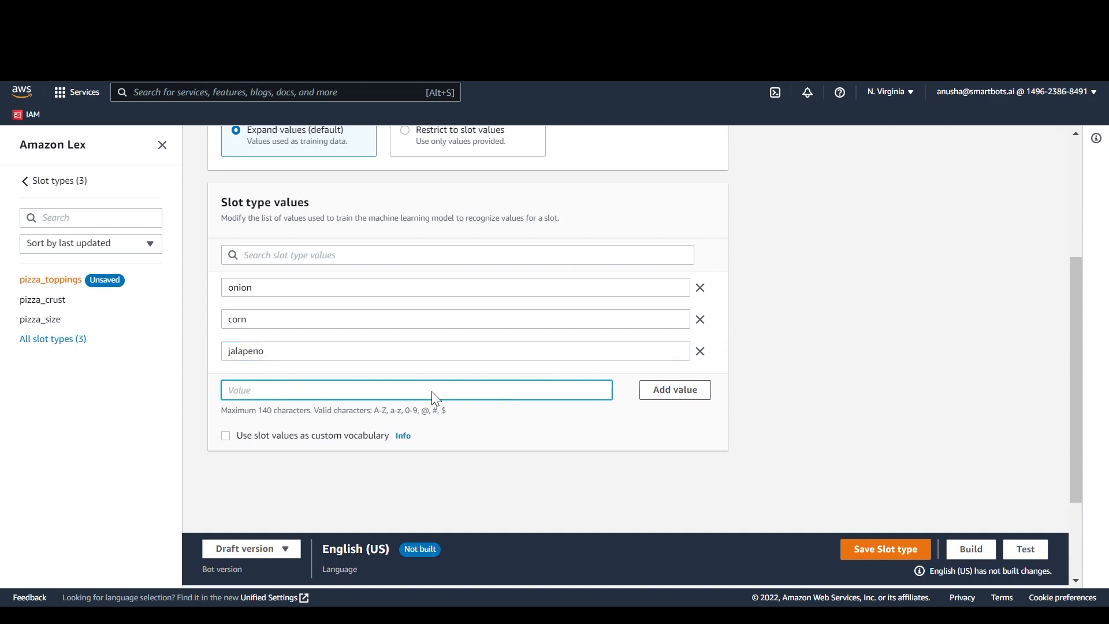
click(226, 436)
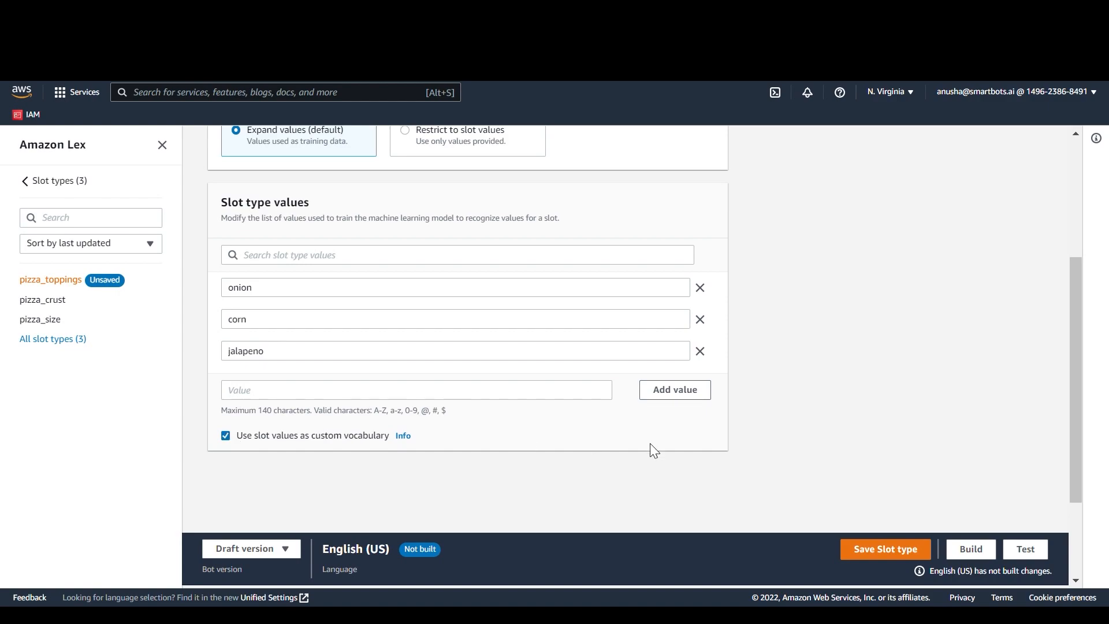
click(869, 552)
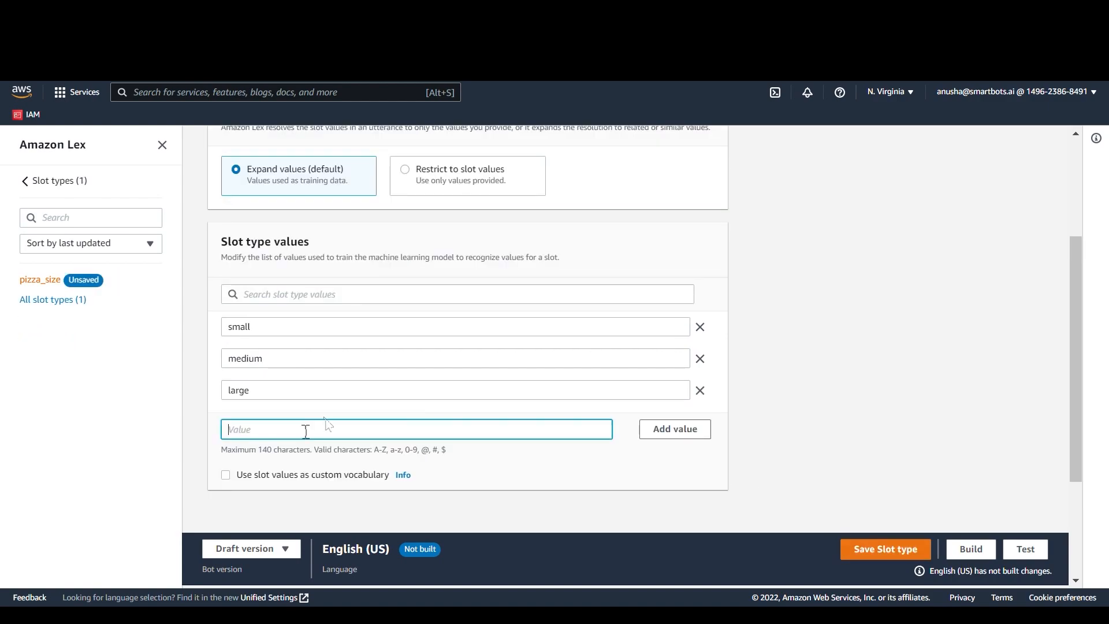
Step: Enable the use of the pizza_size slot values as custom vocabulary
click(225, 481)
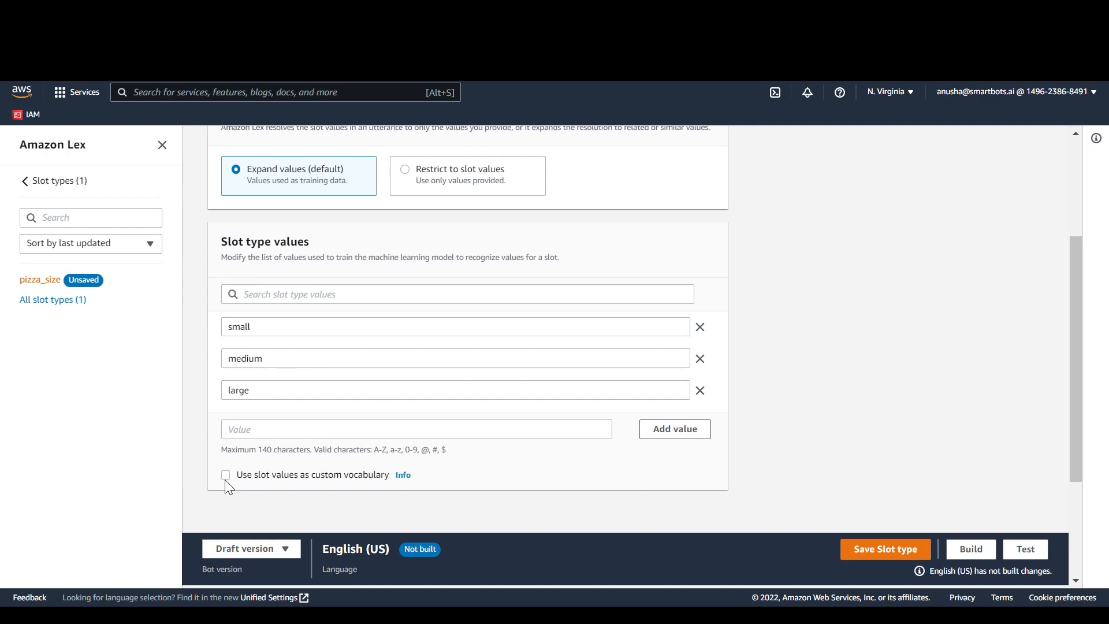
click(227, 484)
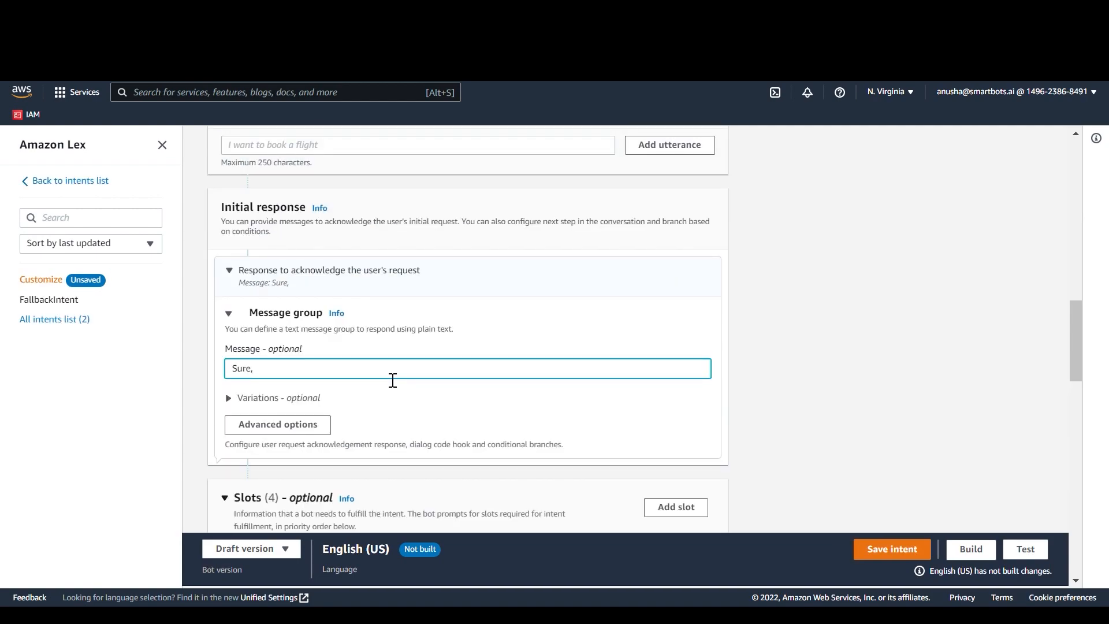
Step: Complete the Customize intent's initial response message as "Sure, I can help yo with that."
text(can help yo with)
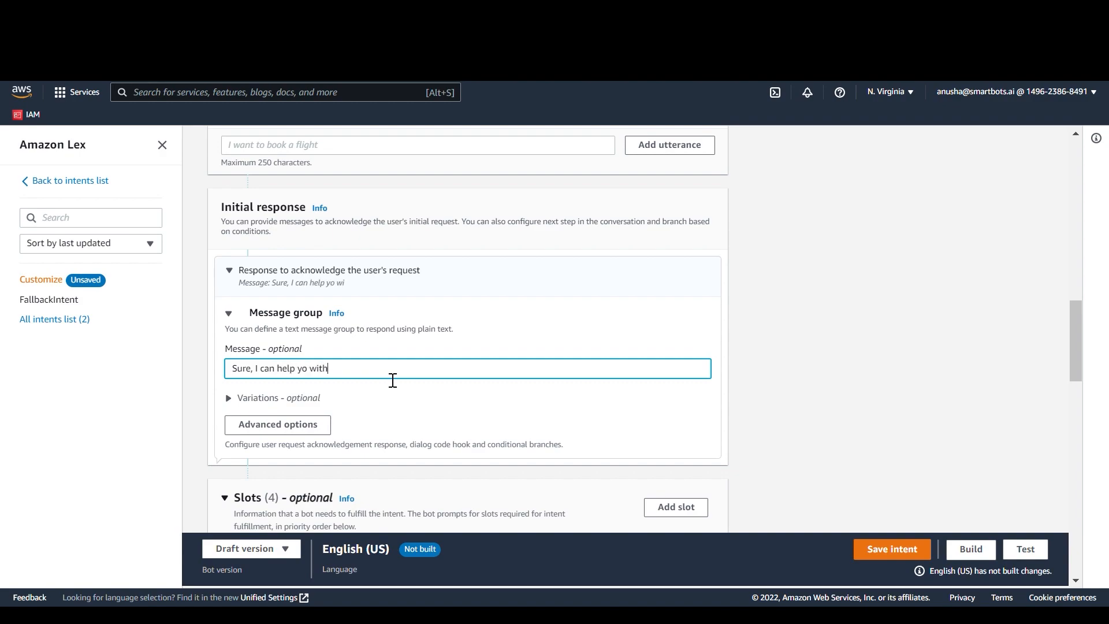
text( that.)
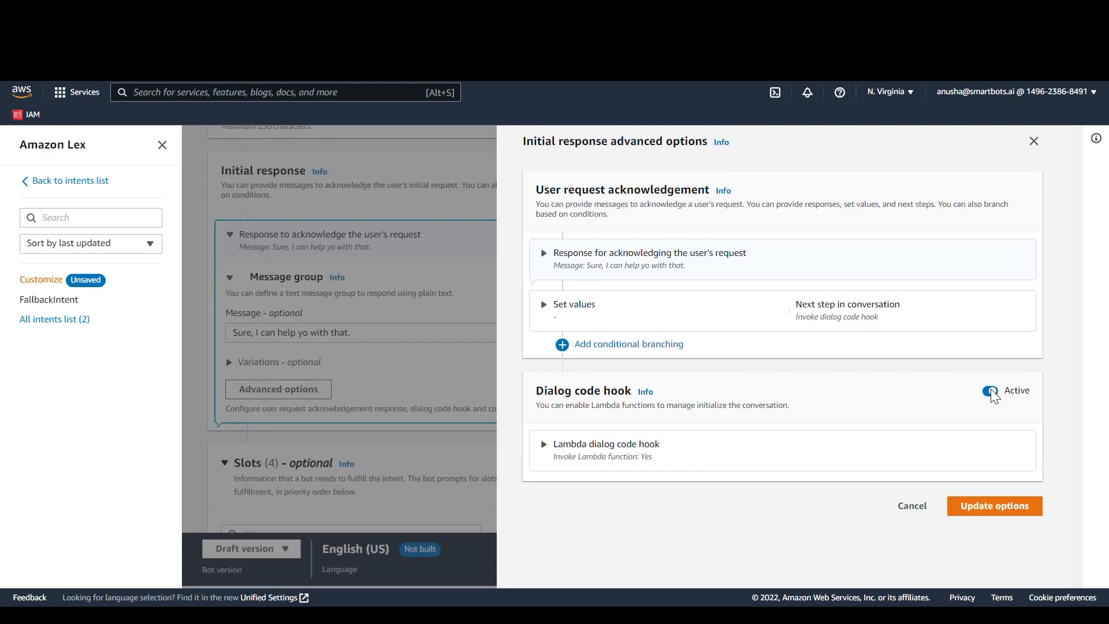
Step: Toggle the dialog code hook in the initial response's advanced options
click(993, 394)
click(843, 331)
Step: Review the initial response and the slot list of the Customize intent, and expand the Size slot's prompt settings
scroll(843, 331, down, 1)
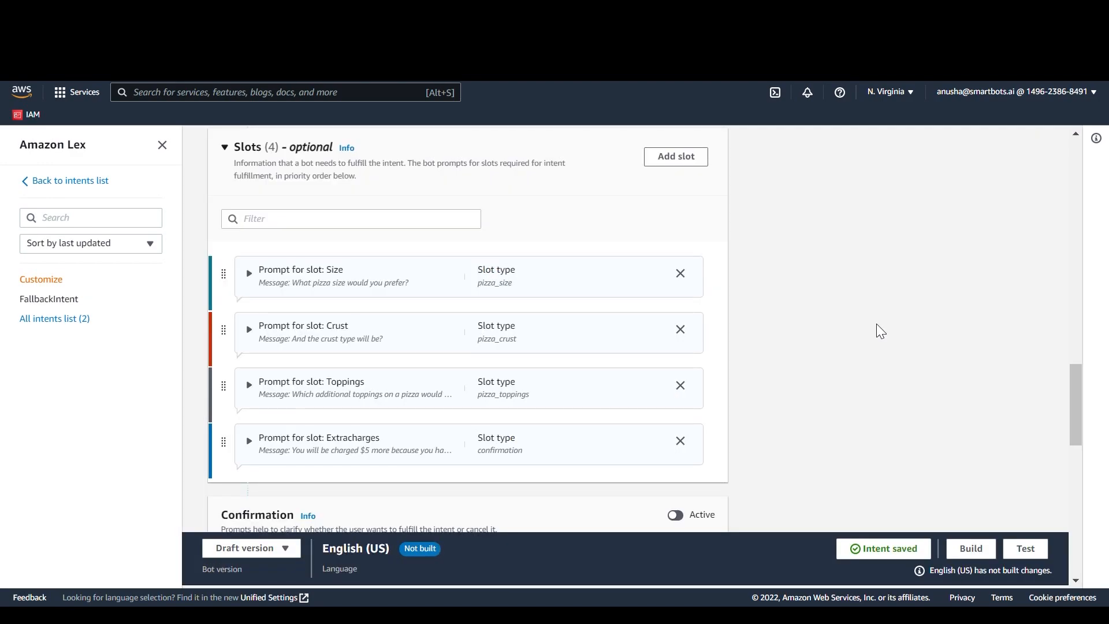
scroll(530, 287, up, 4)
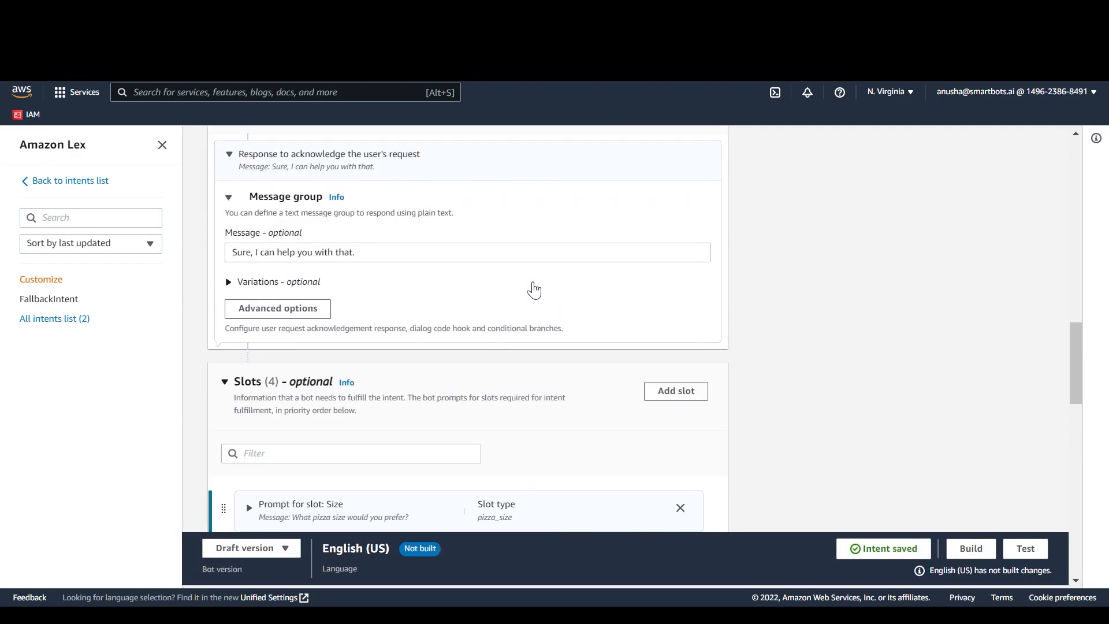
scroll(535, 290, up, 1)
scroll(534, 290, down, 5)
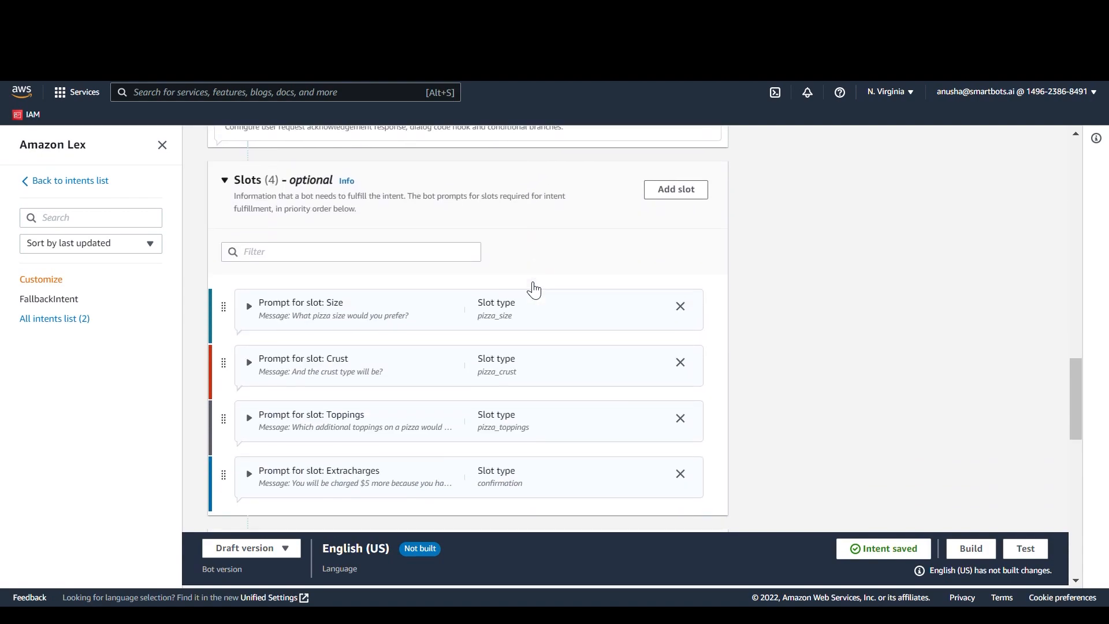
click(515, 316)
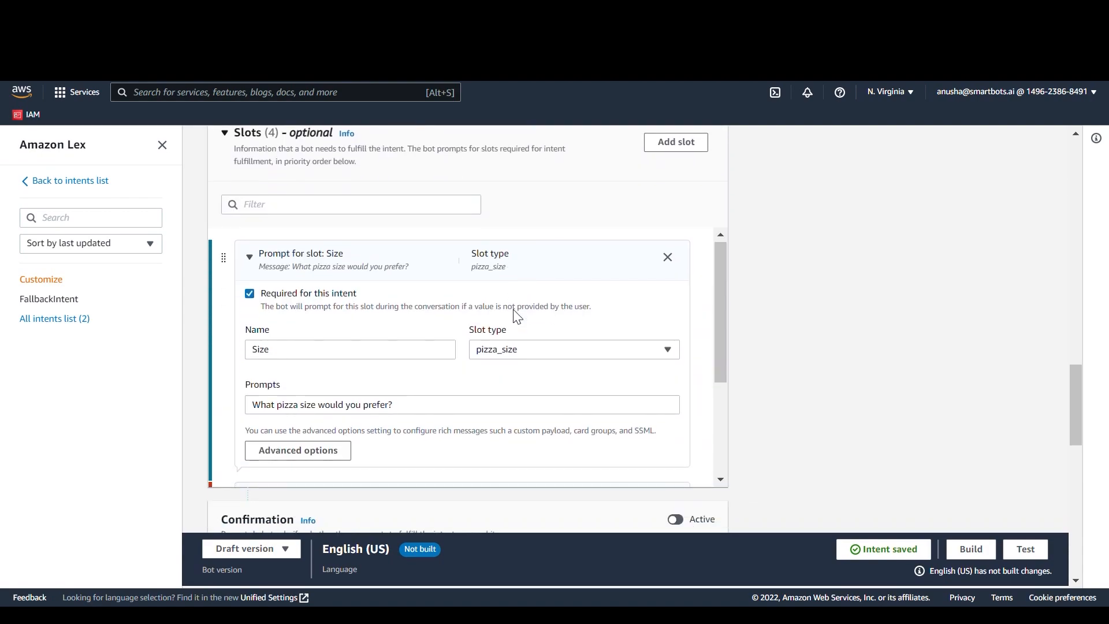
Step: Examine the Size slot's advanced options, including the set values and next conversation step of its success response
click(303, 457)
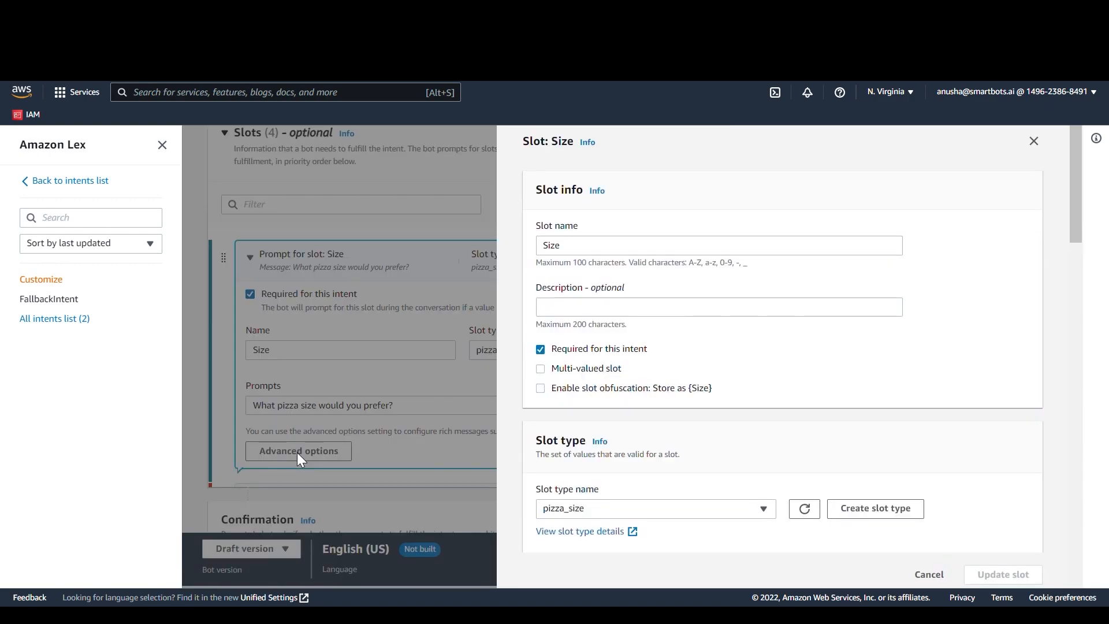
scroll(808, 397, down, 4)
scroll(811, 384, down, 2)
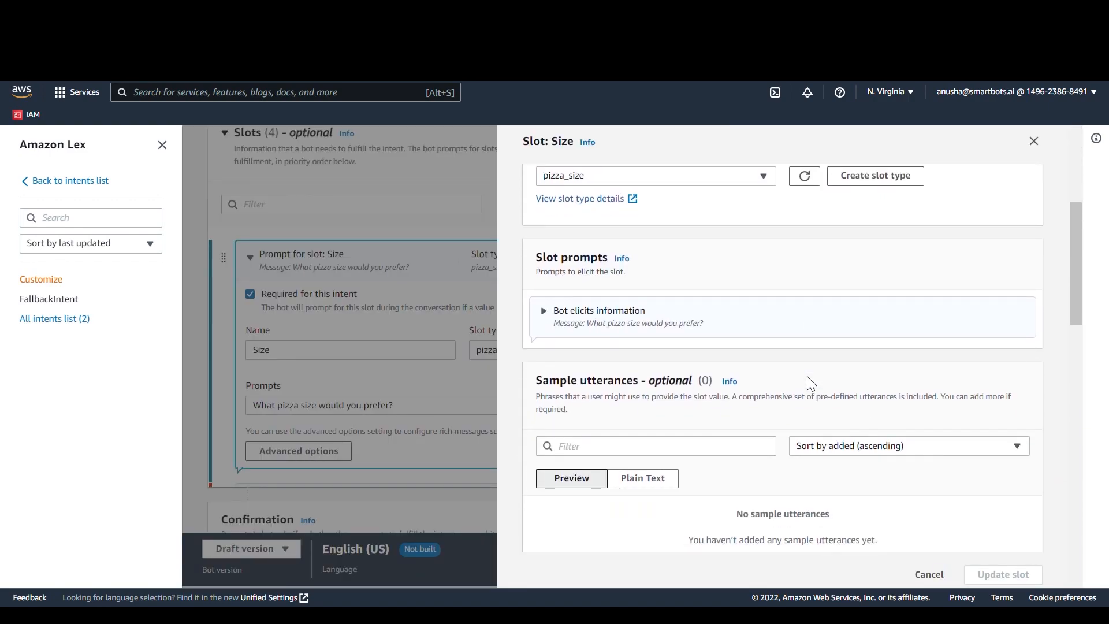
scroll(811, 385, down, 2)
scroll(811, 384, down, 6)
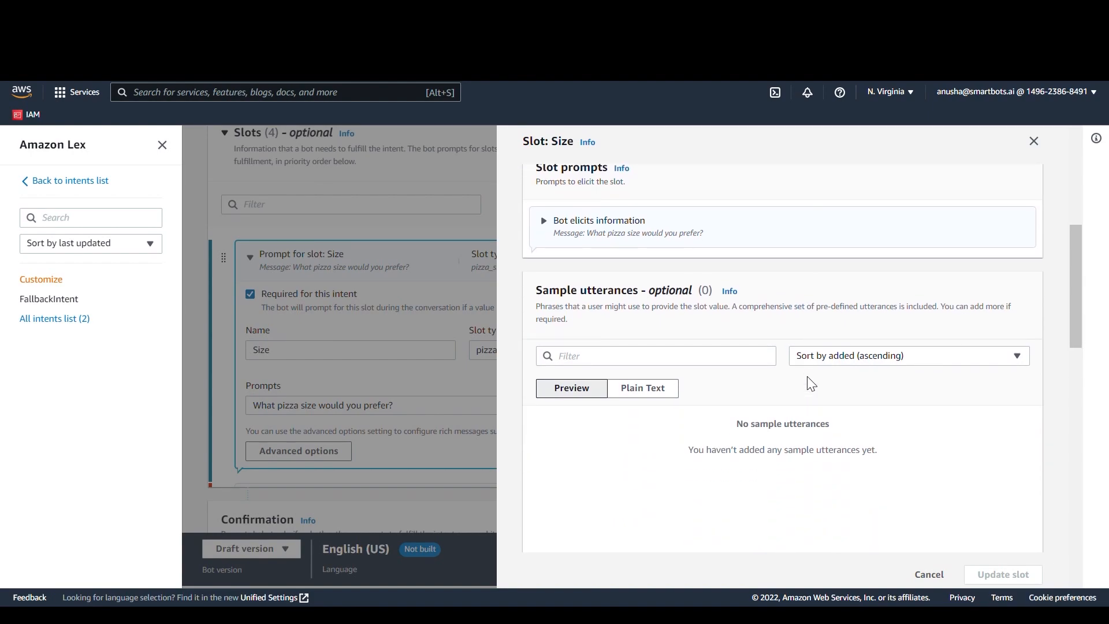
scroll(812, 384, down, 5)
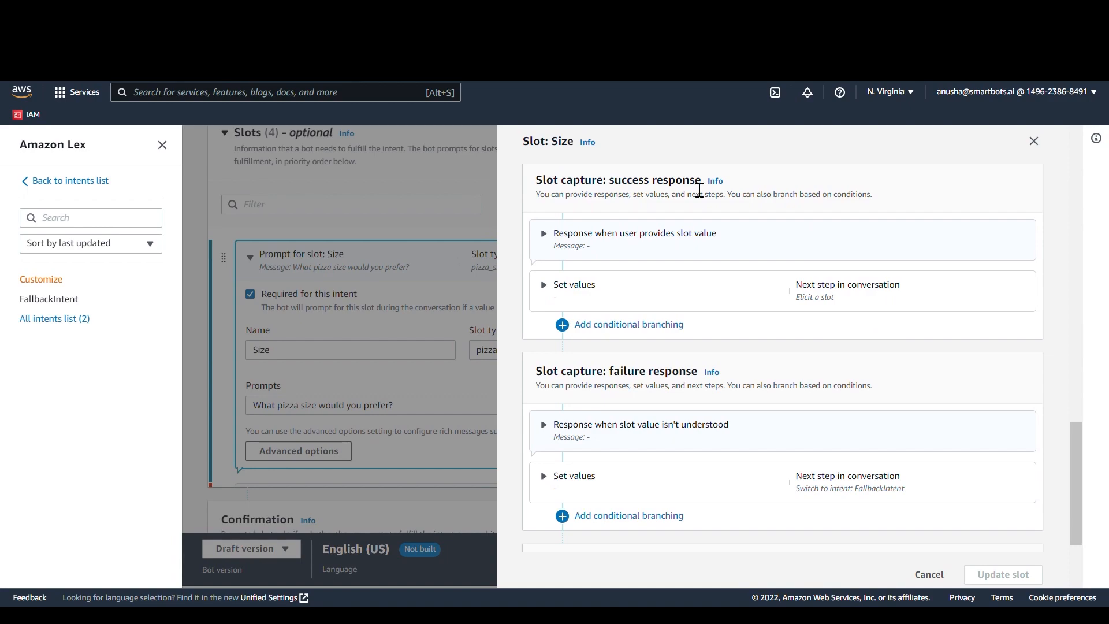
click(752, 300)
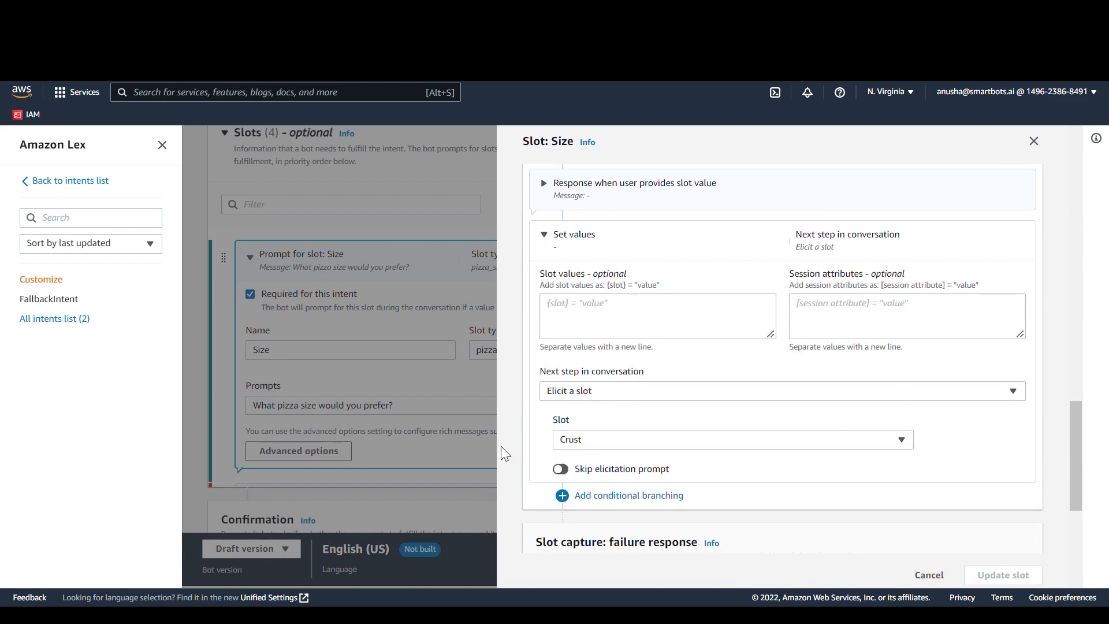
click(428, 457)
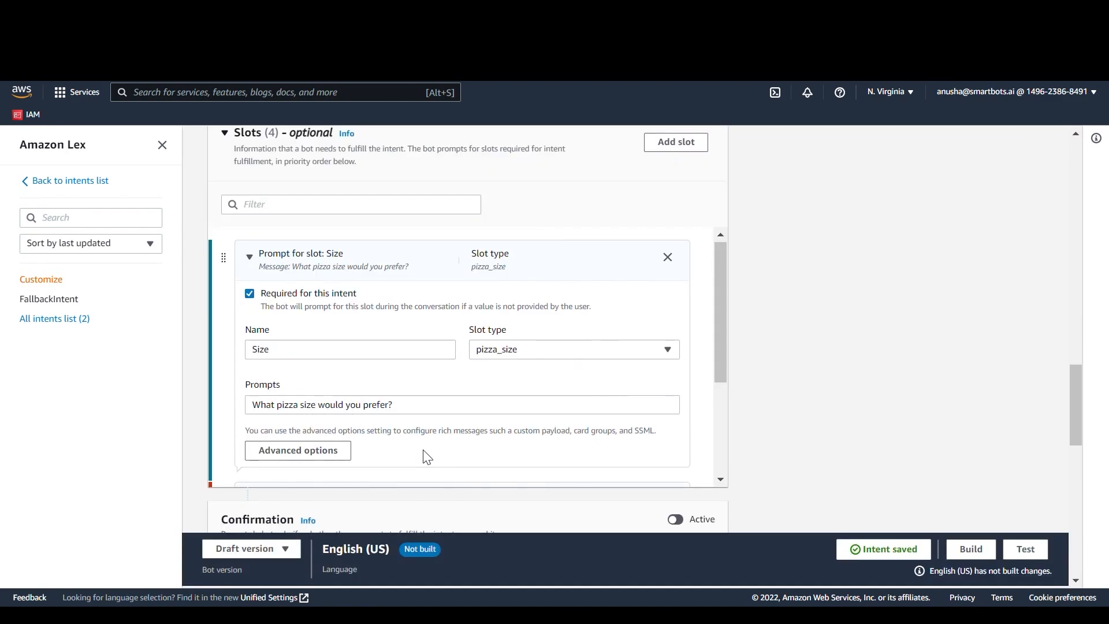
Step: Review the Crust slot's prompt settings and its advanced options
scroll(441, 379, down, 3)
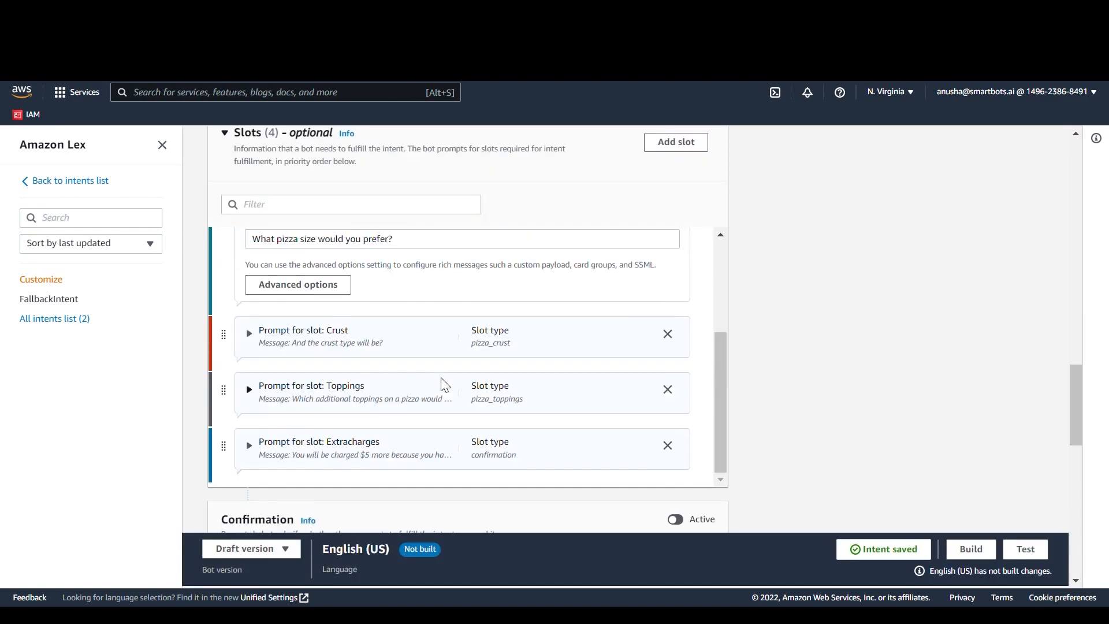
click(466, 330)
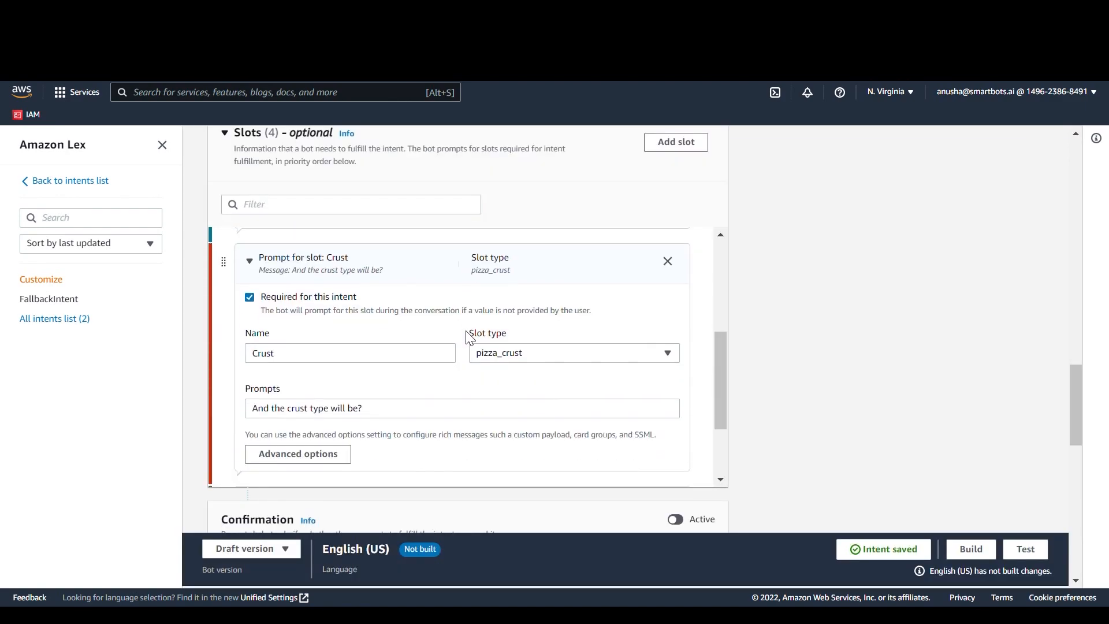
click(308, 455)
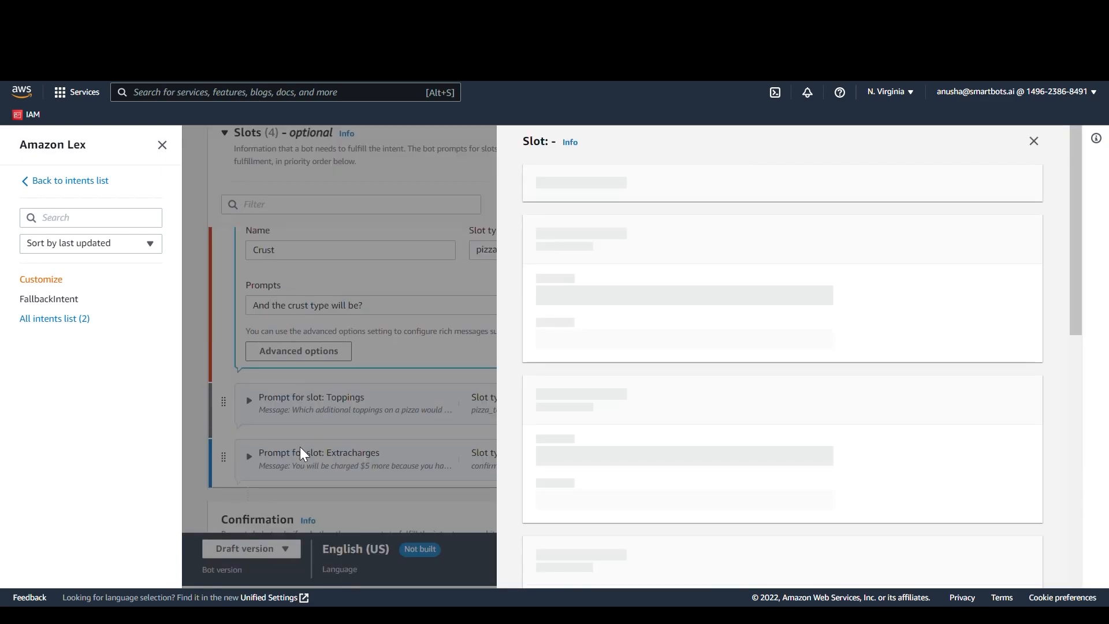
scroll(726, 404, down, 5)
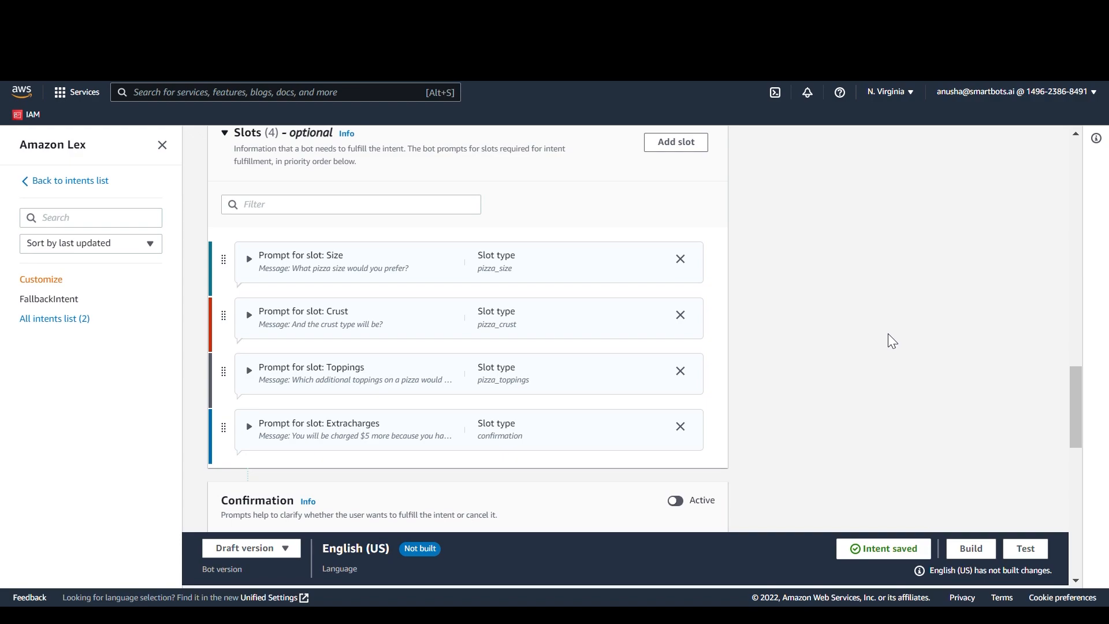
Step: Add conditional branching to the success response in the Size slot's advanced options
click(514, 267)
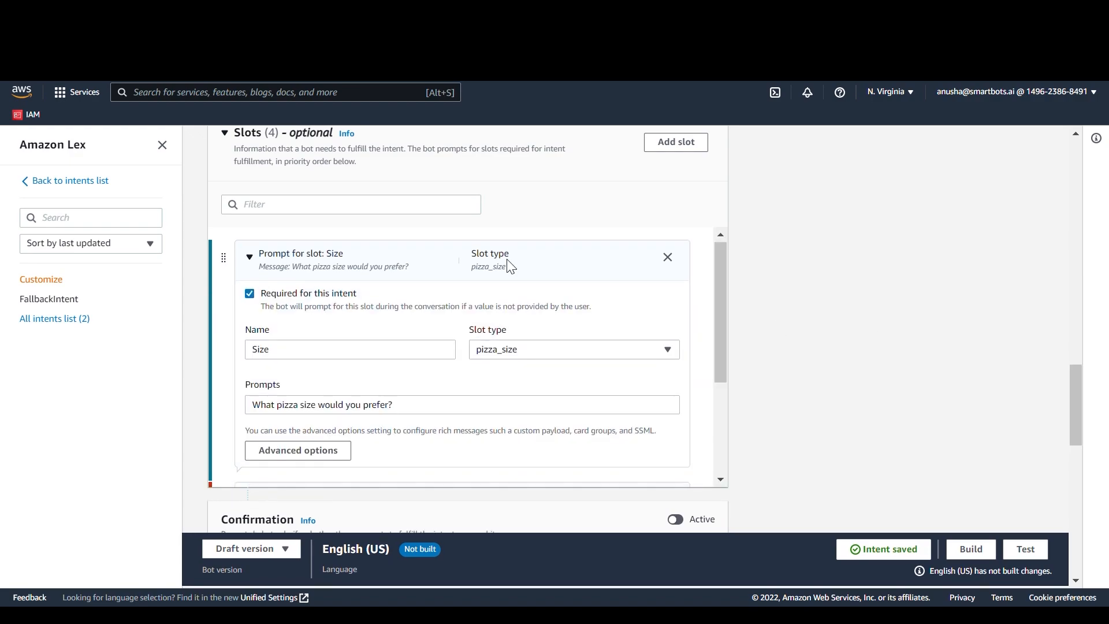
click(321, 456)
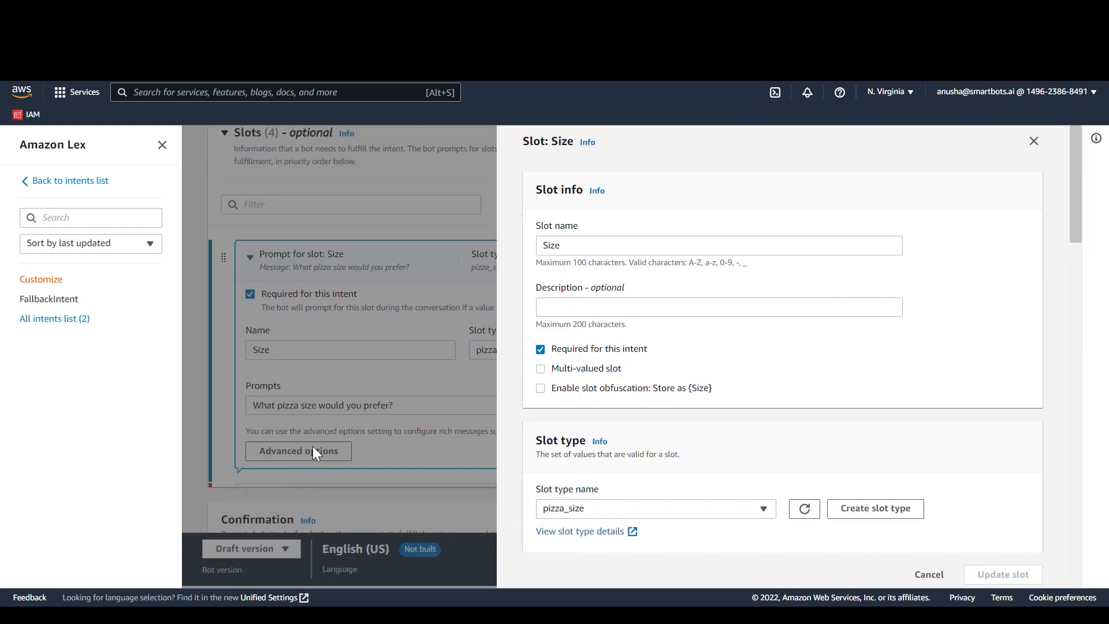
scroll(629, 376, down, 4)
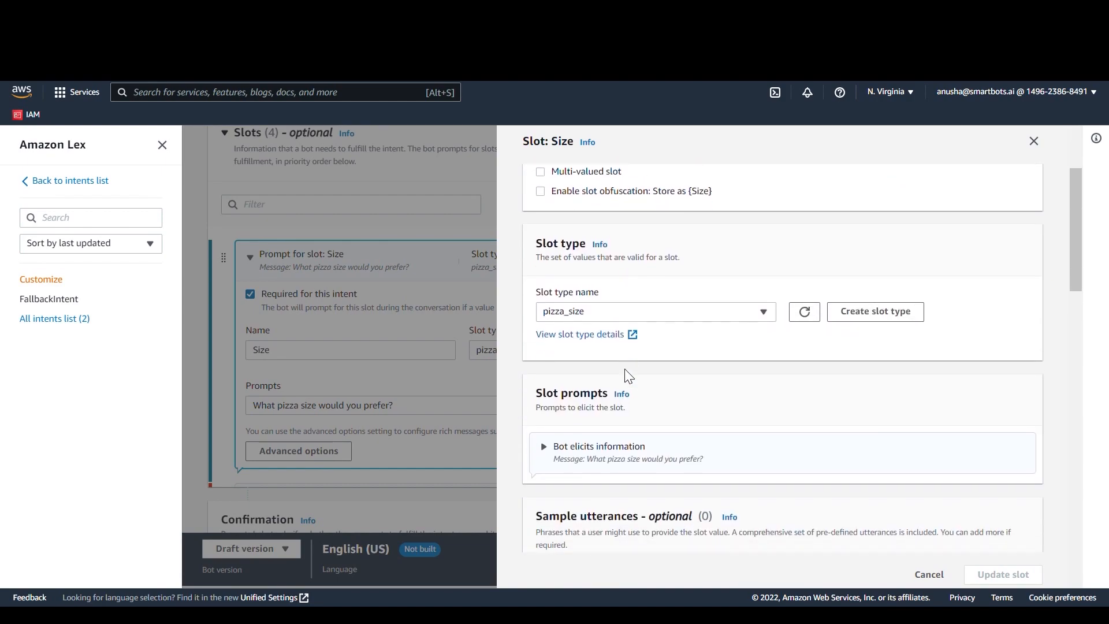
scroll(629, 377, down, 6)
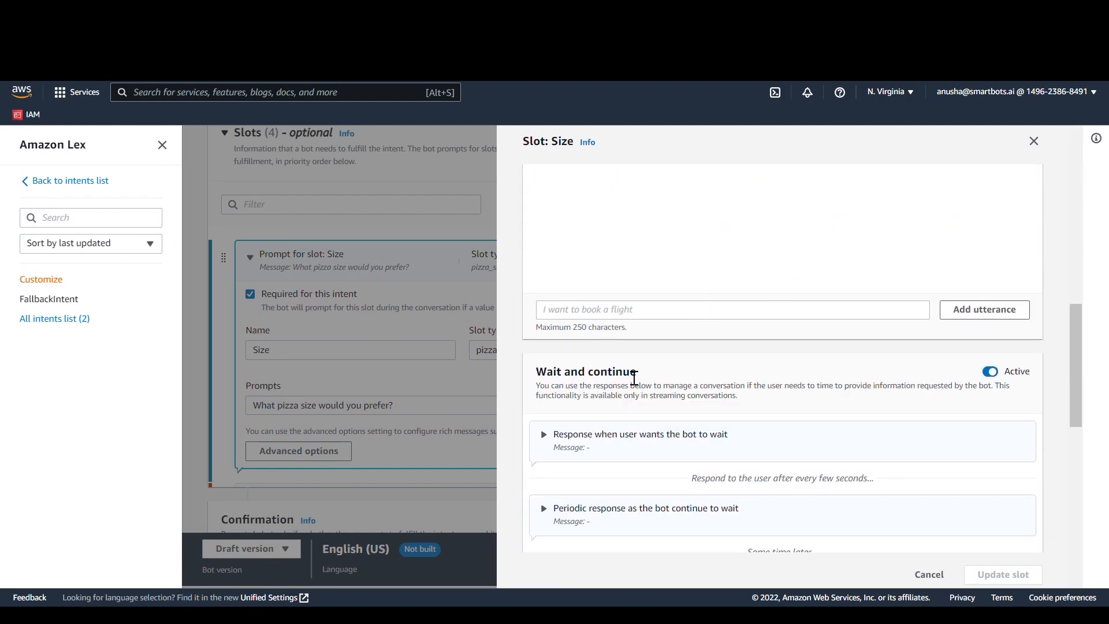
scroll(635, 378, down, 4)
scroll(635, 378, down, 2)
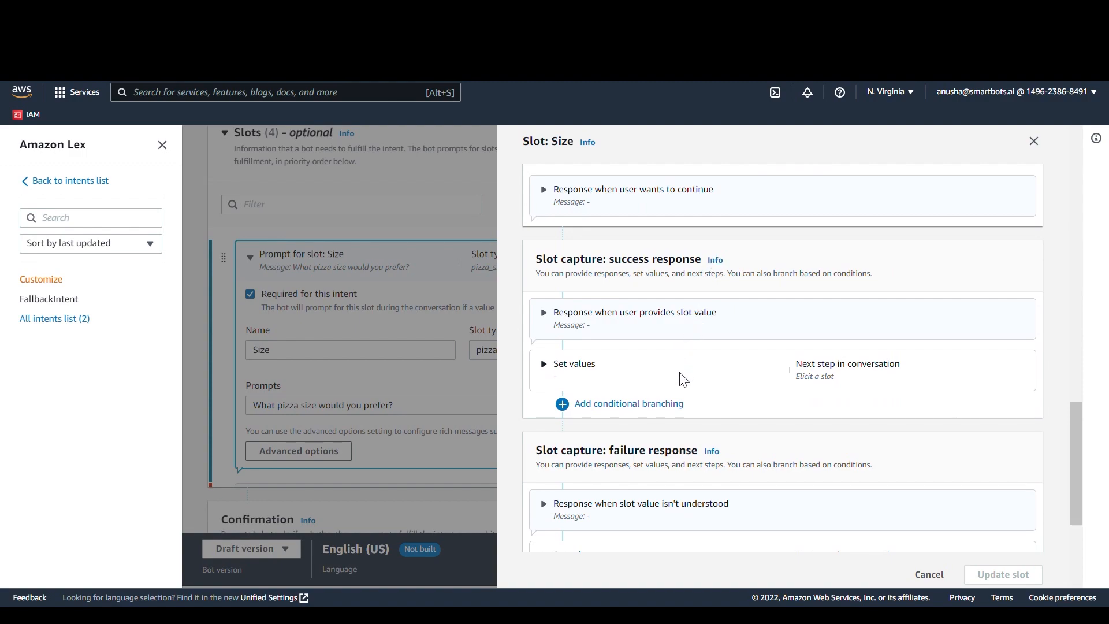
click(657, 415)
Step: Set the condition of Branch1 to {Size} CONTAINS "large"
scroll(652, 412, down, 4)
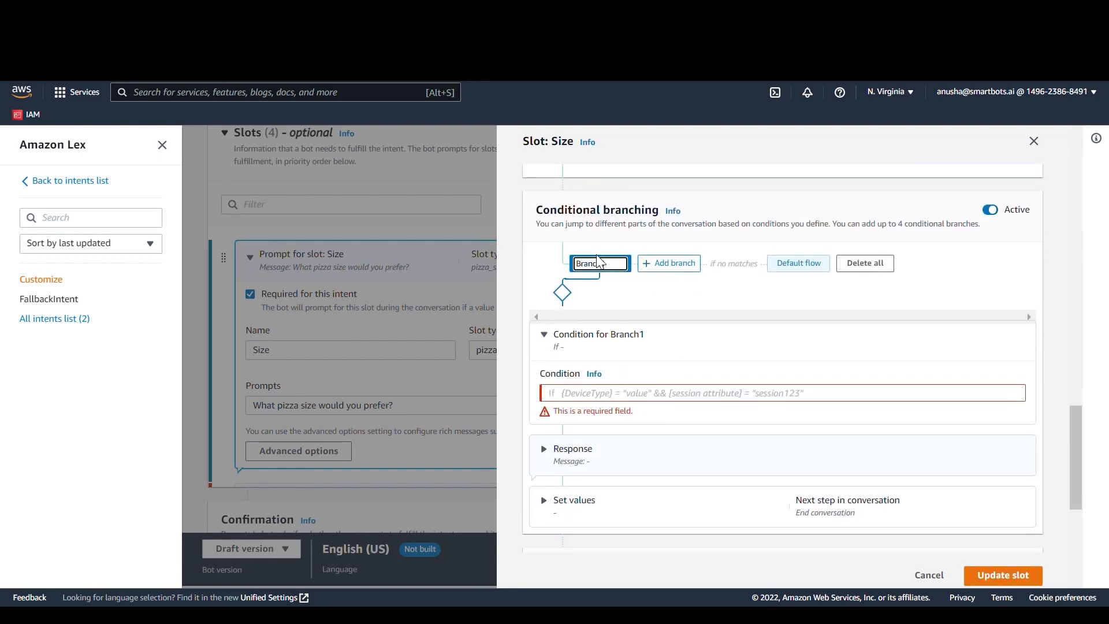
click(634, 403)
text({S)
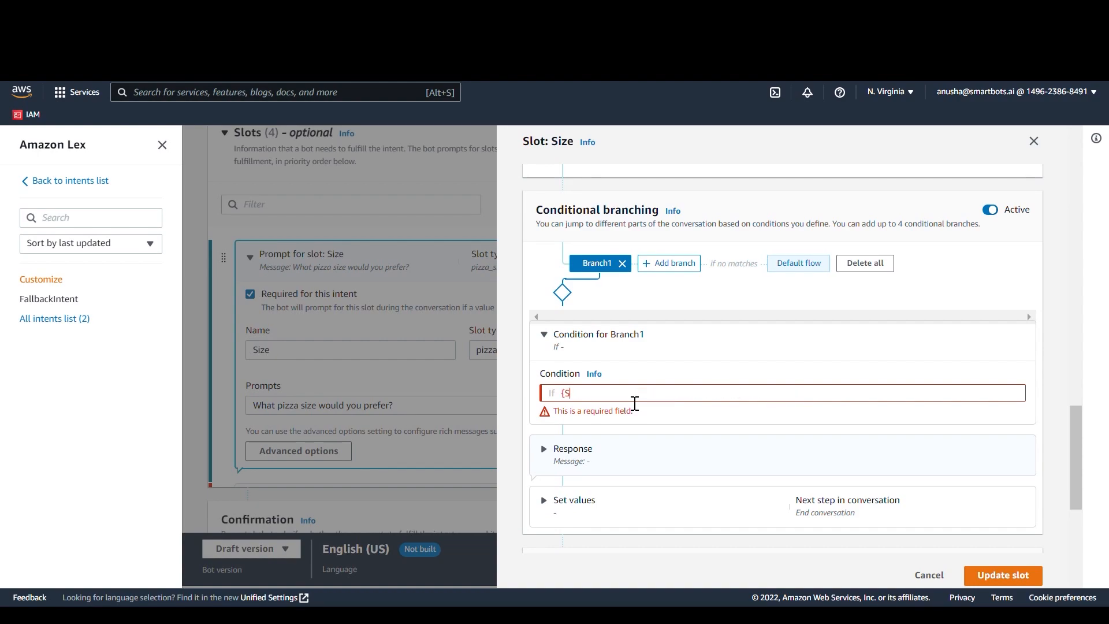
text(ize} CONTAI)
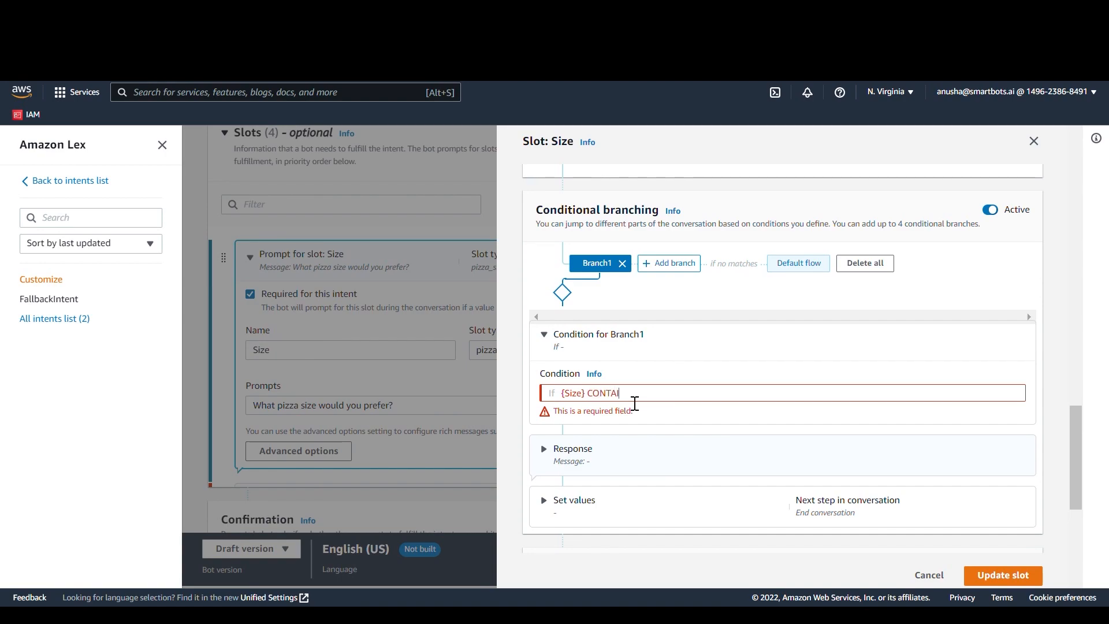
text(NS)
text("large")
Step: Set the session attribute [discount] = "true" in Branch1's set values
click(752, 505)
scroll(758, 505, down, 4)
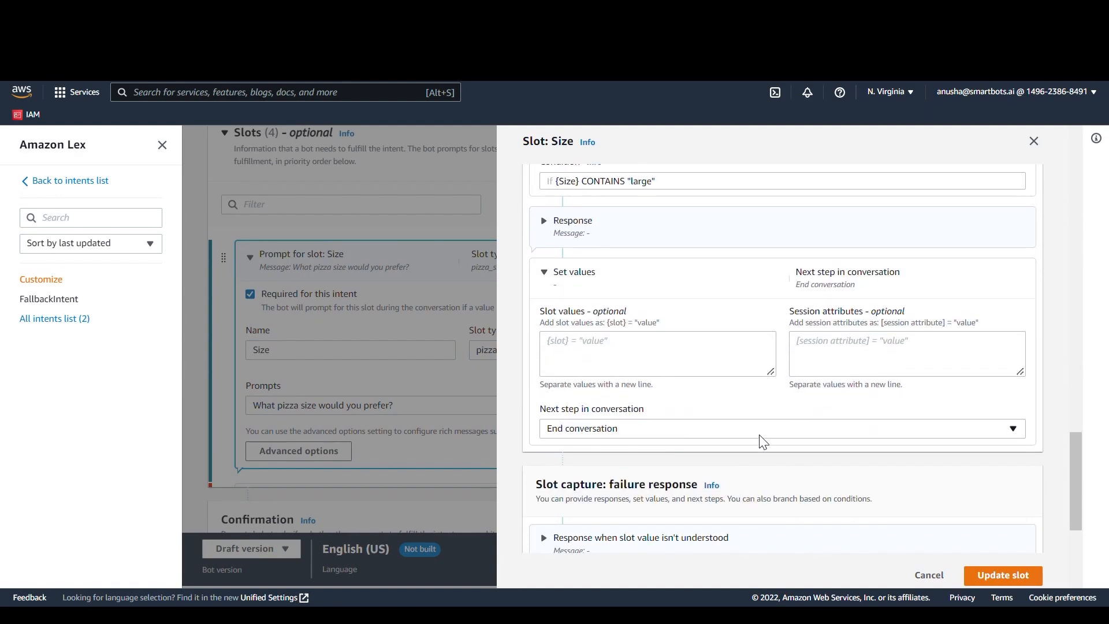
click(900, 367)
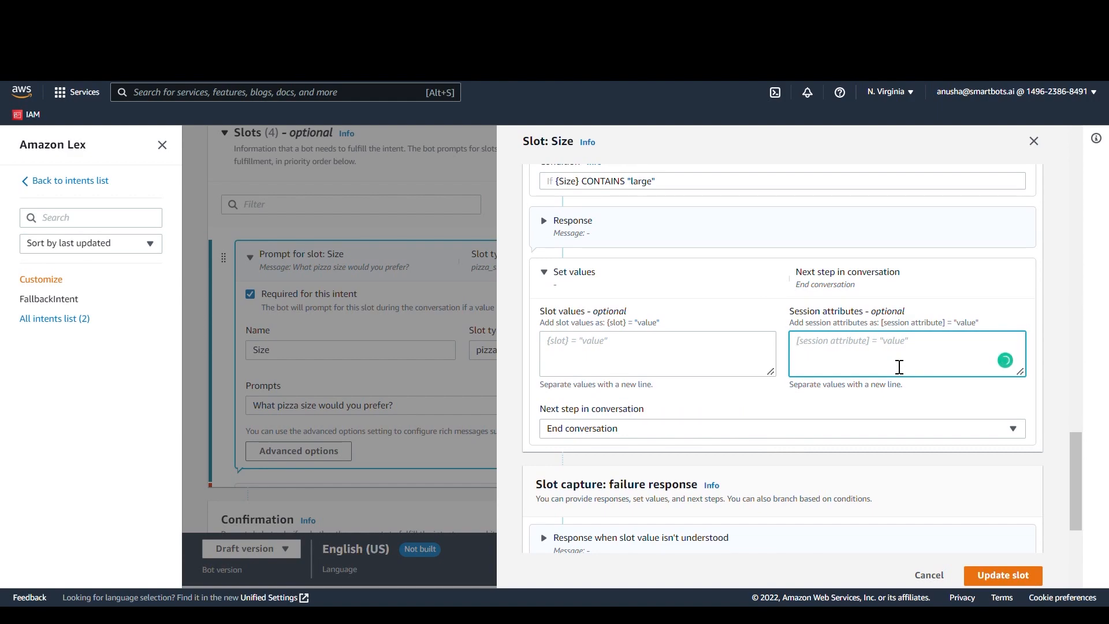
text([)
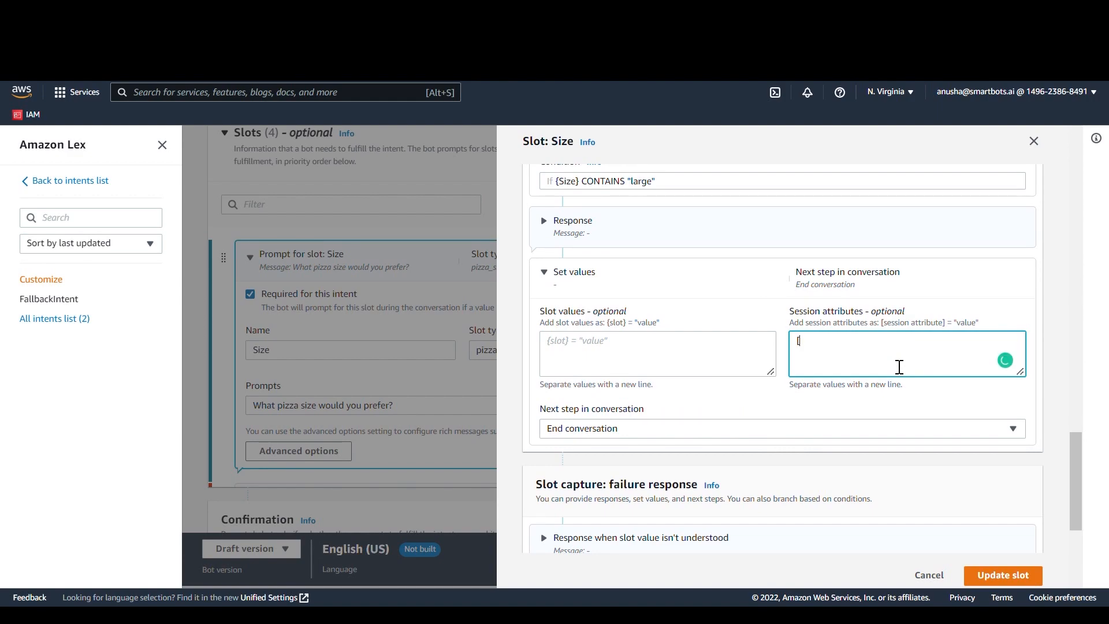
text(discount]="treur)
key(BackSpace)
text(ue)
Step: Make Branch1's next conversation step elicit the Crust slot, and update the Size slot
click(734, 435)
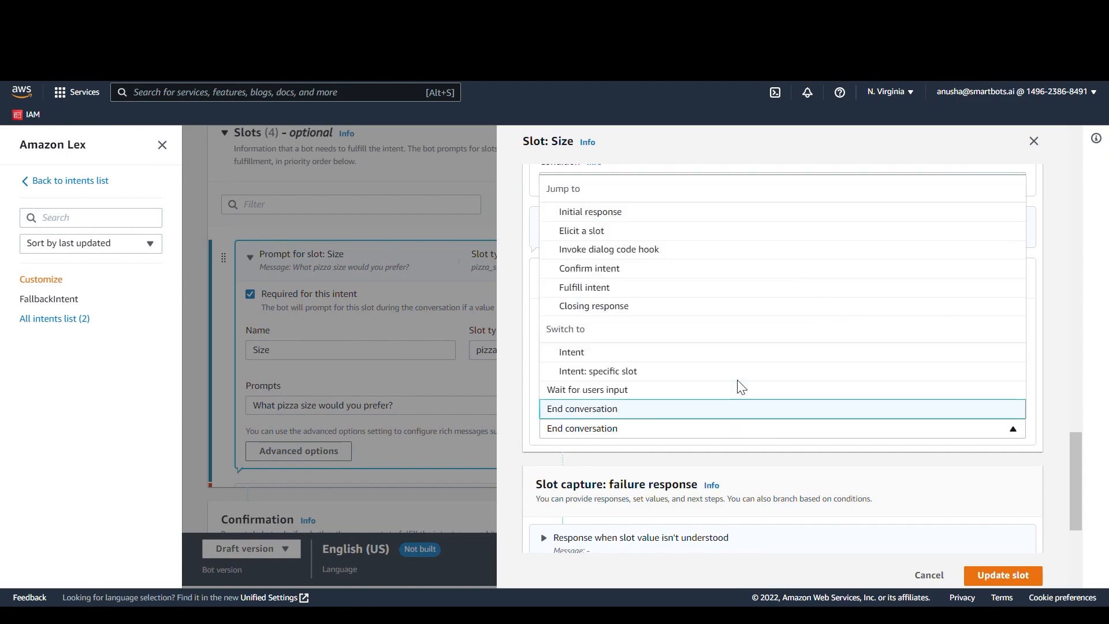
click(783, 231)
click(677, 479)
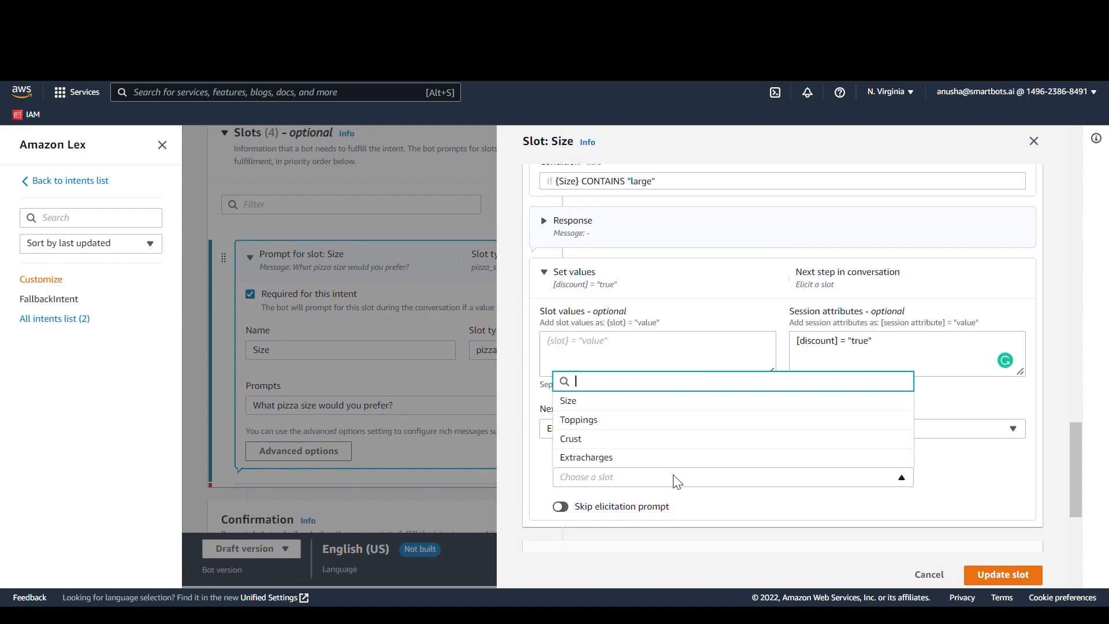
click(705, 441)
scroll(702, 441, up, 2)
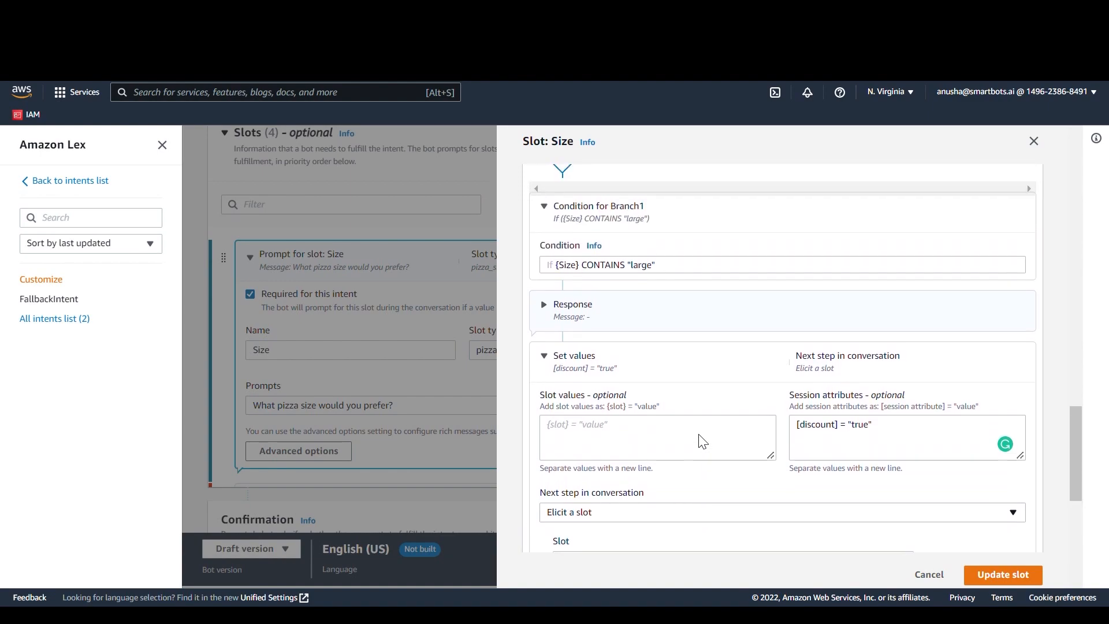
click(1003, 576)
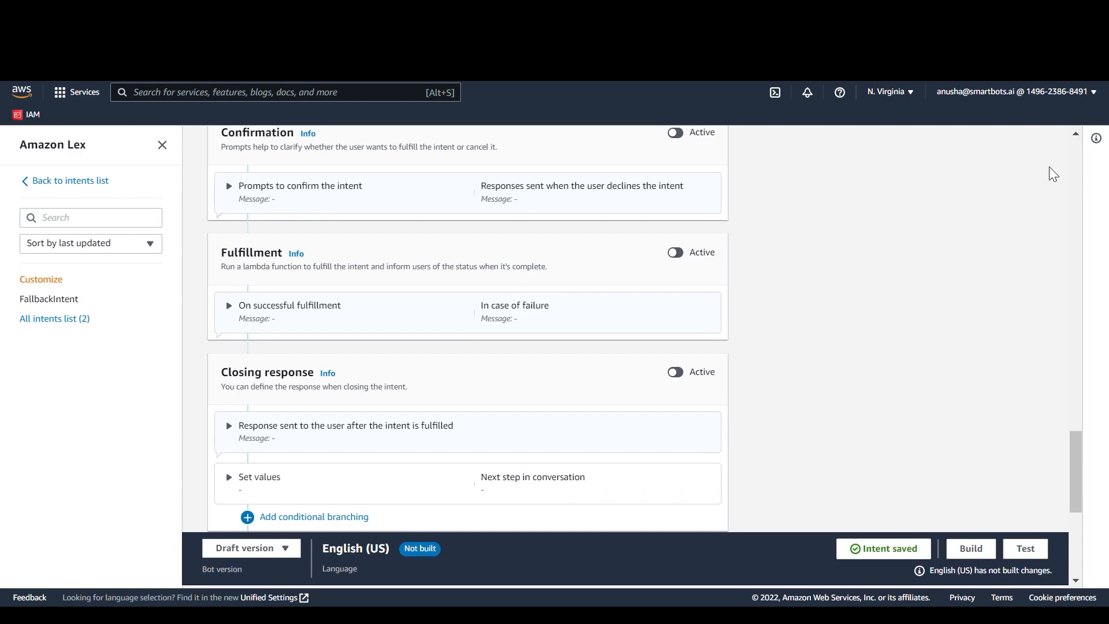
Step: Examine the set values and next conversation step of the success response in the Crust slot's advanced options
scroll(901, 321, up, 5)
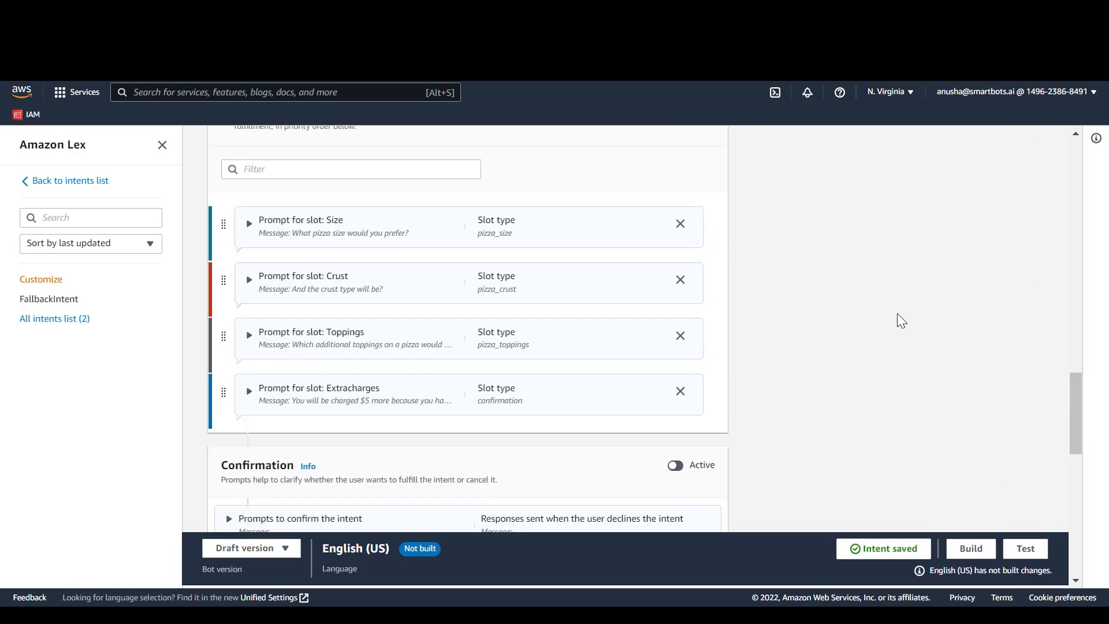
click(536, 353)
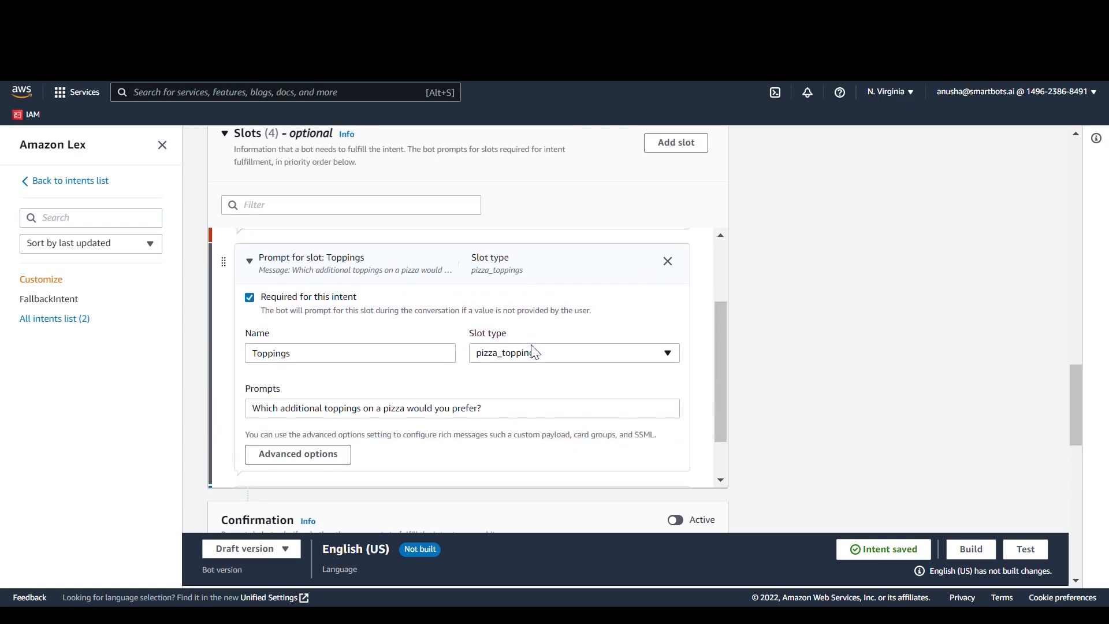
scroll(536, 353, up, 2)
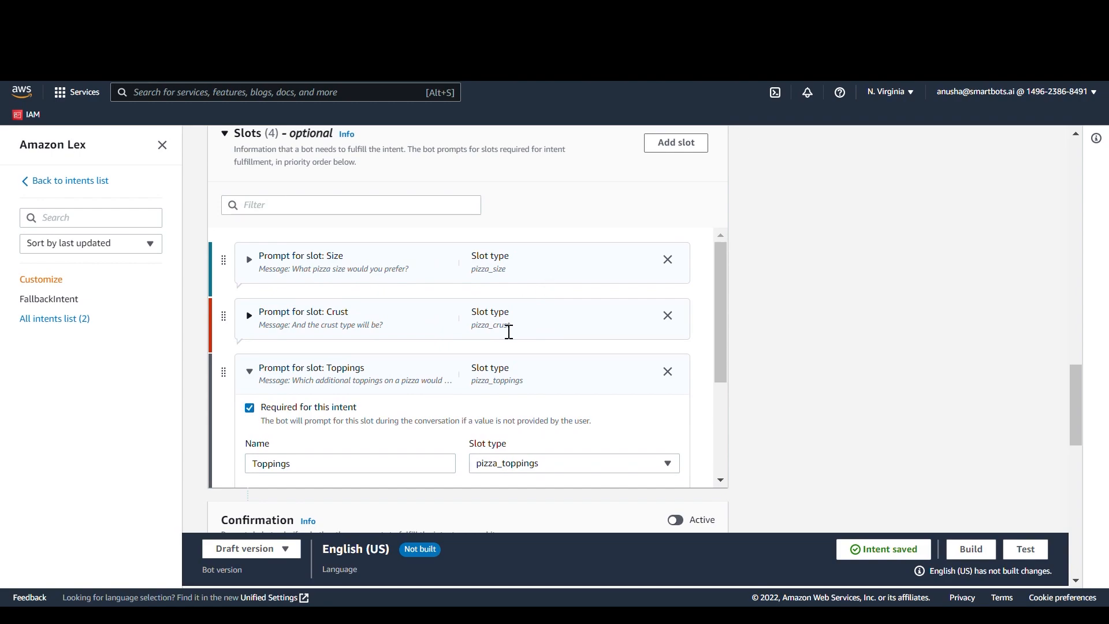
click(509, 332)
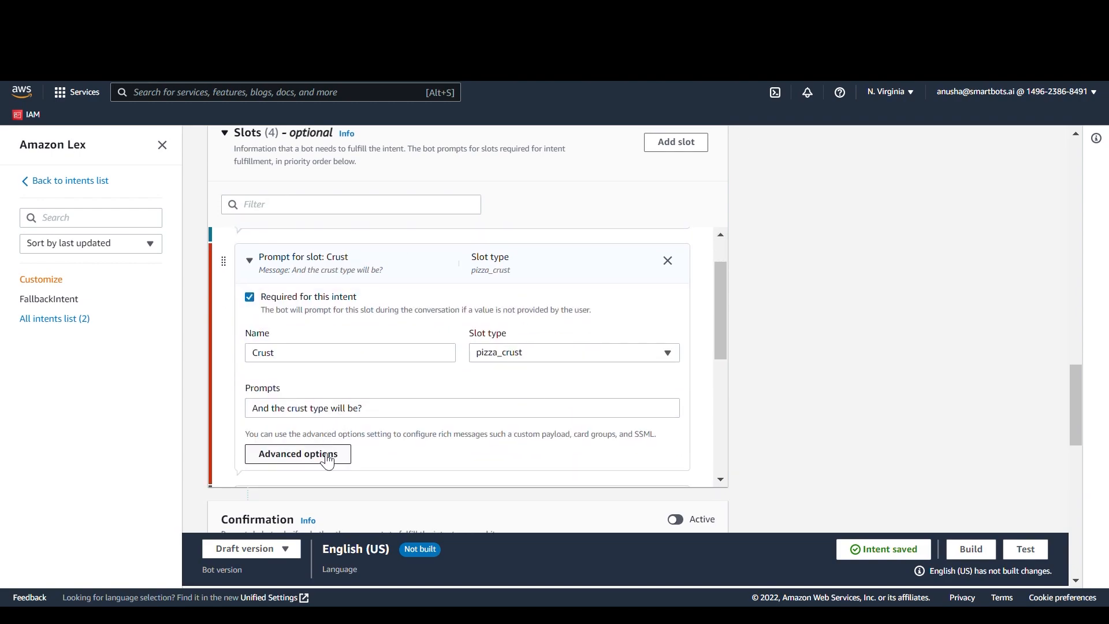
click(326, 459)
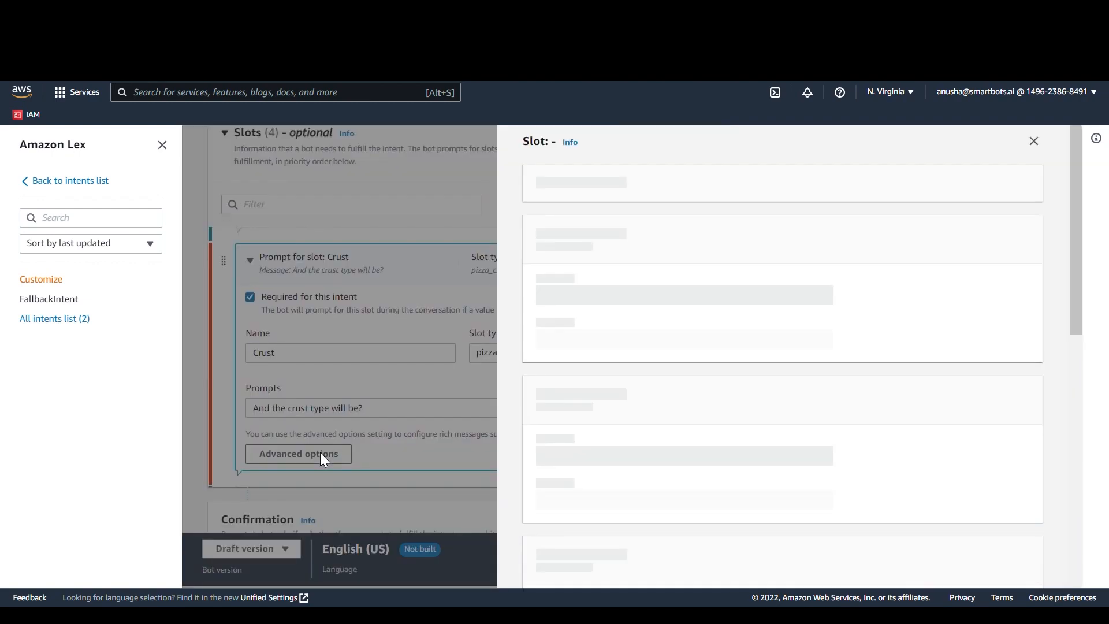
scroll(844, 357, down, 6)
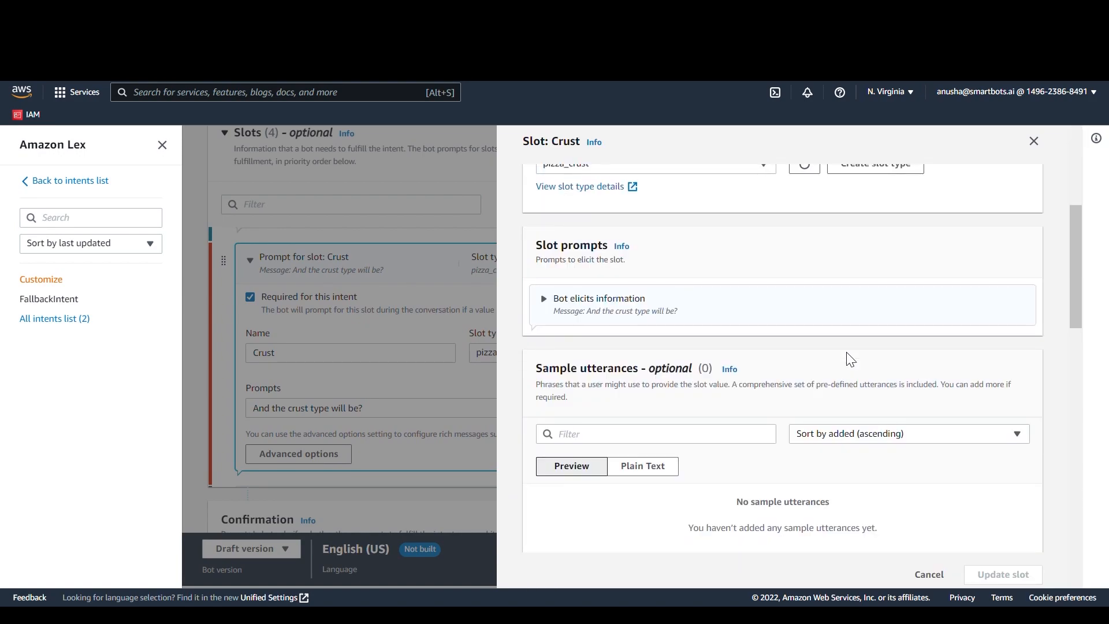
scroll(851, 359, down, 10)
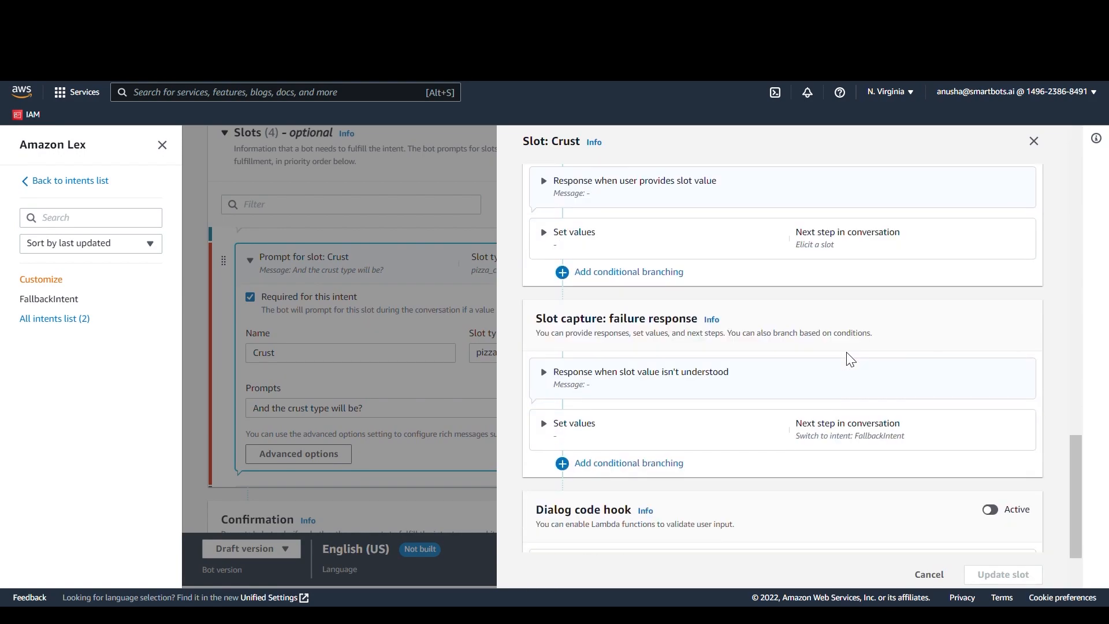
click(843, 237)
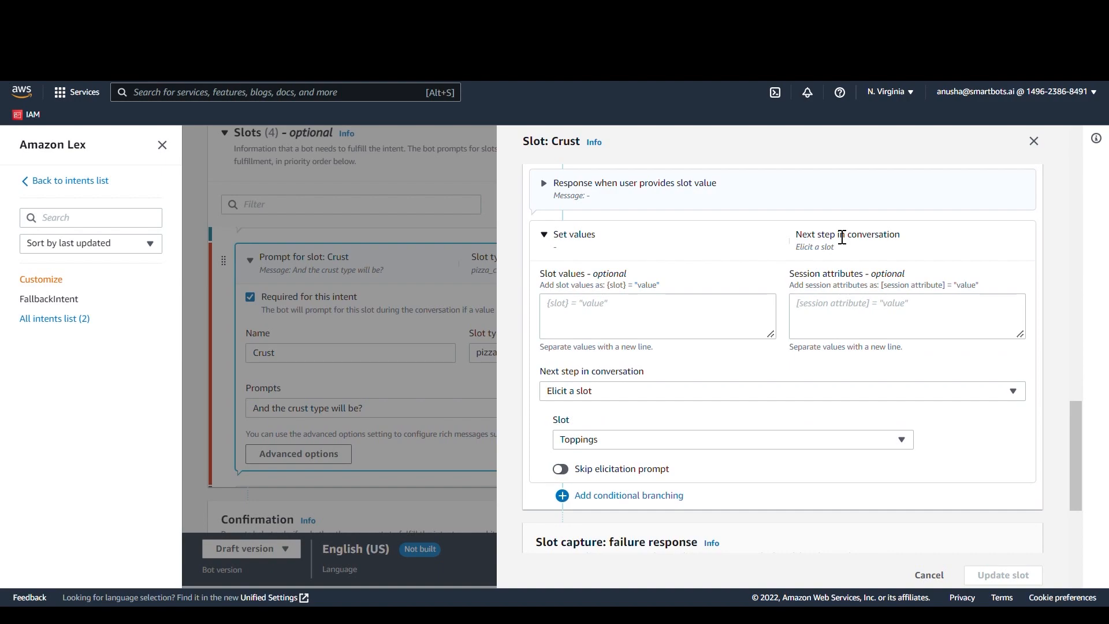
click(472, 420)
Step: Add conditional branching to the slot capture success response in the Toppings slot's advanced options
scroll(489, 394, down, 2)
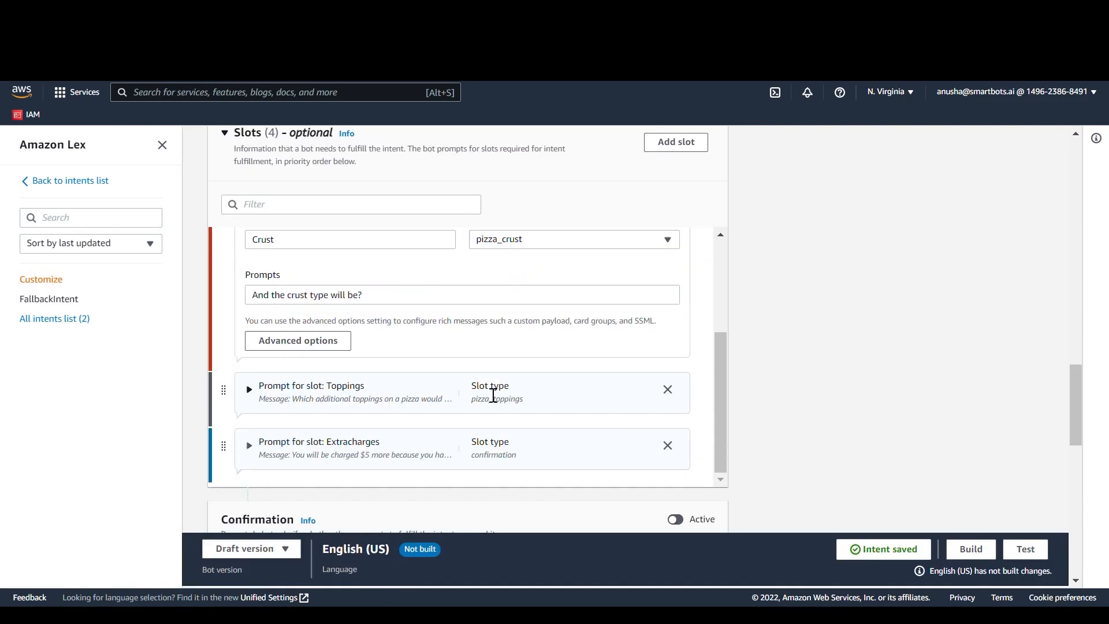
click(439, 388)
scroll(439, 387, down, 1)
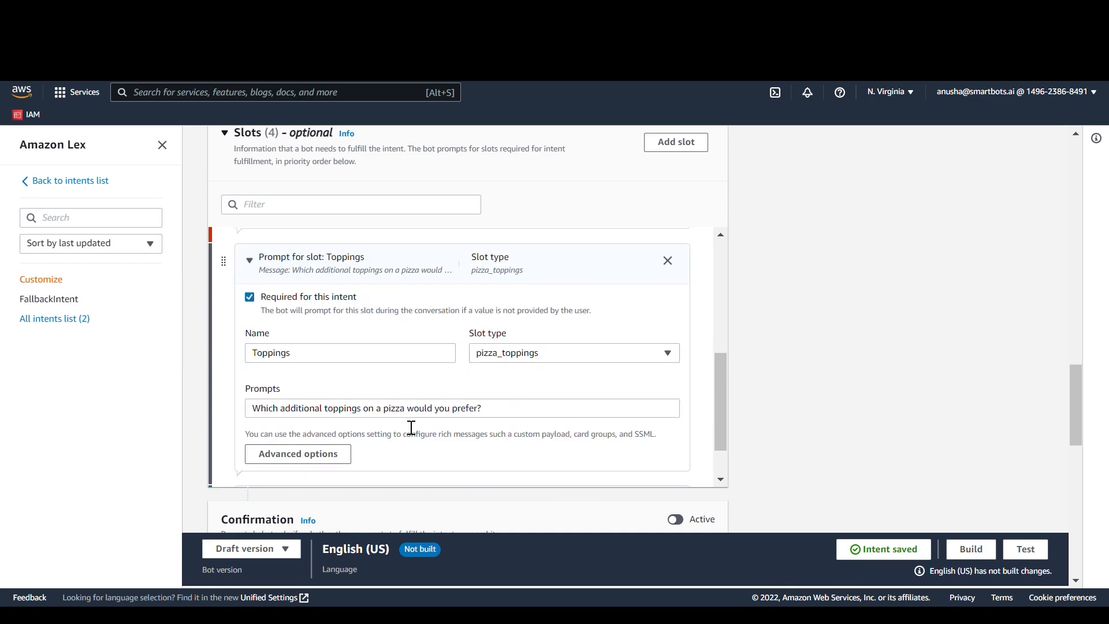
drag(411, 426, 337, 459)
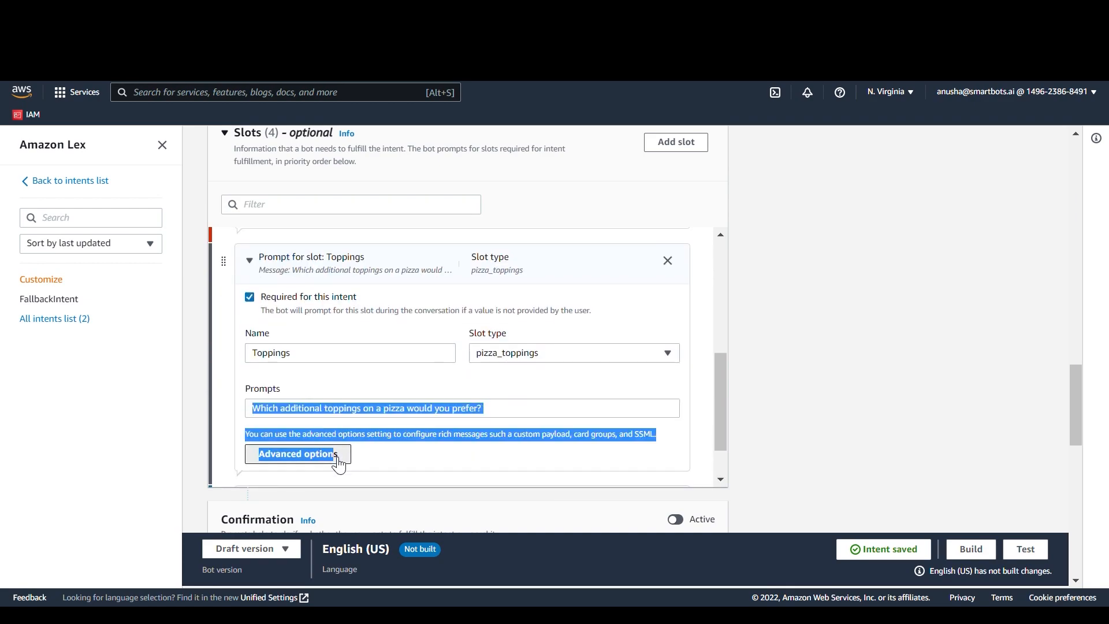
click(340, 465)
drag(595, 431, 673, 388)
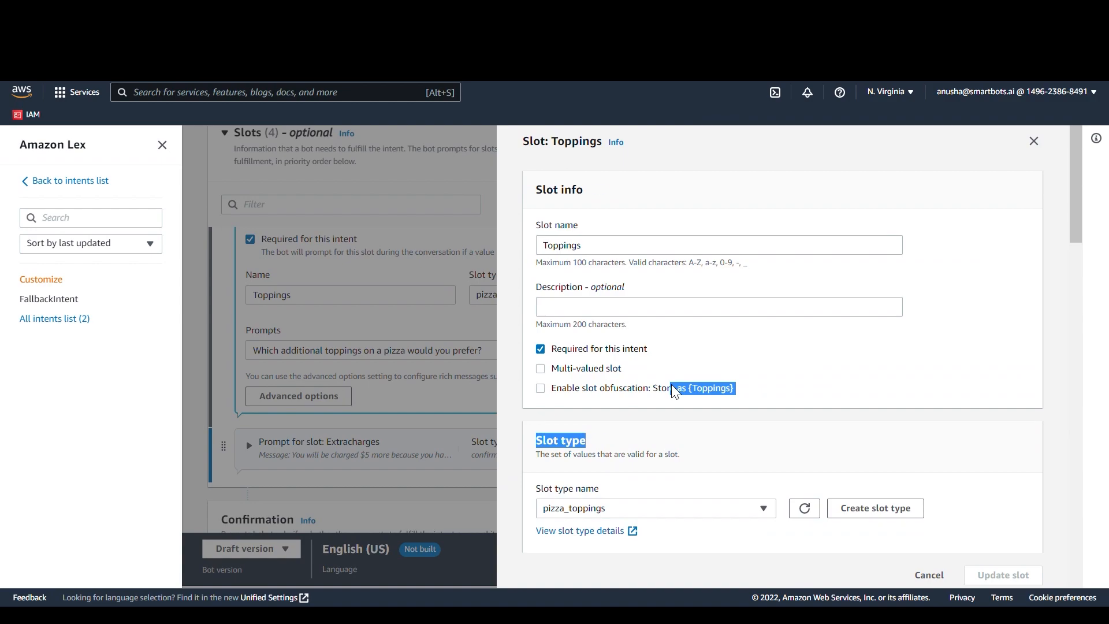
scroll(672, 385, down, 7)
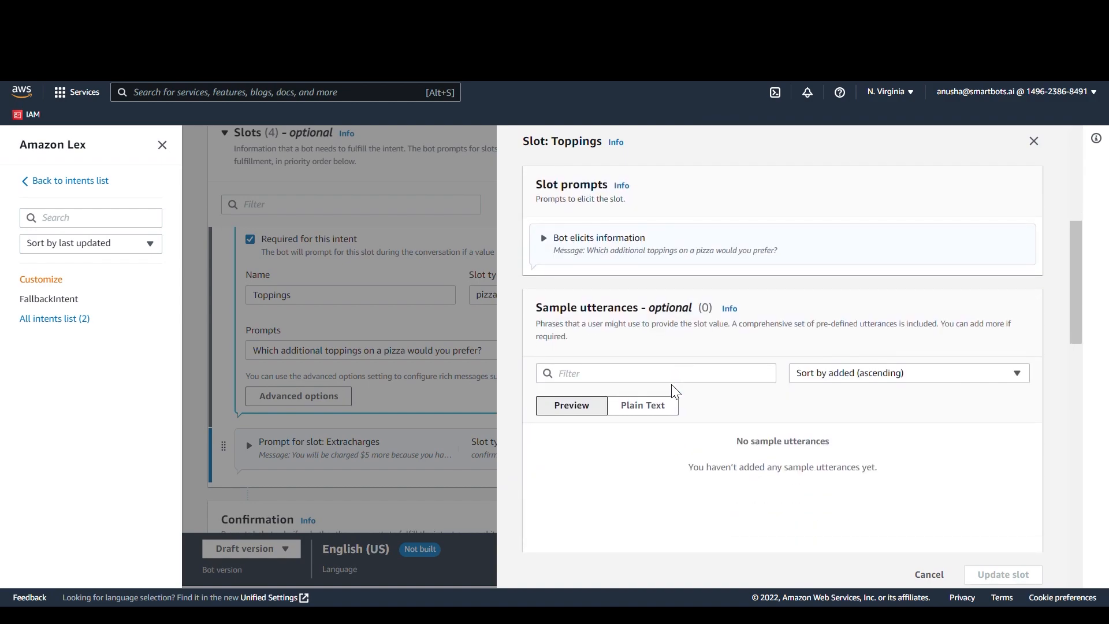
scroll(676, 392, down, 10)
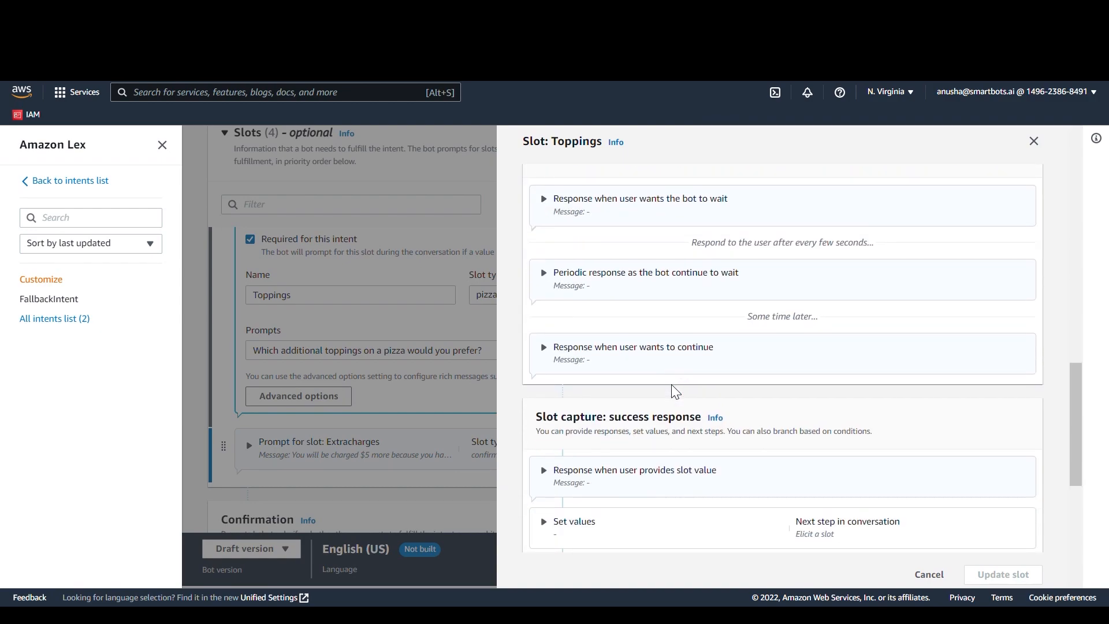
scroll(676, 393, down, 3)
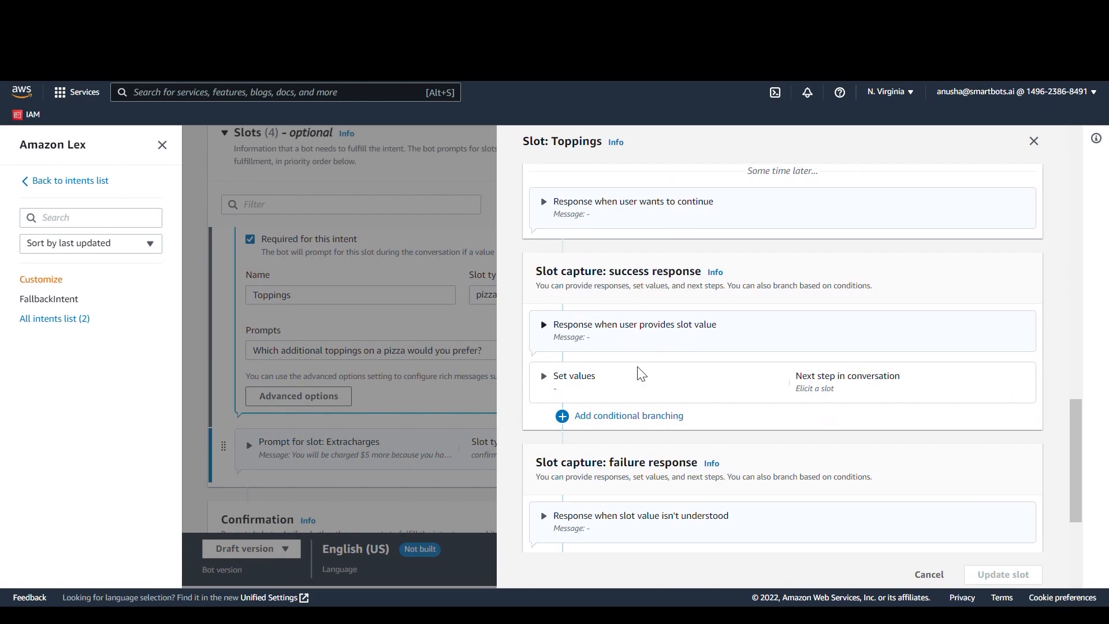
click(623, 422)
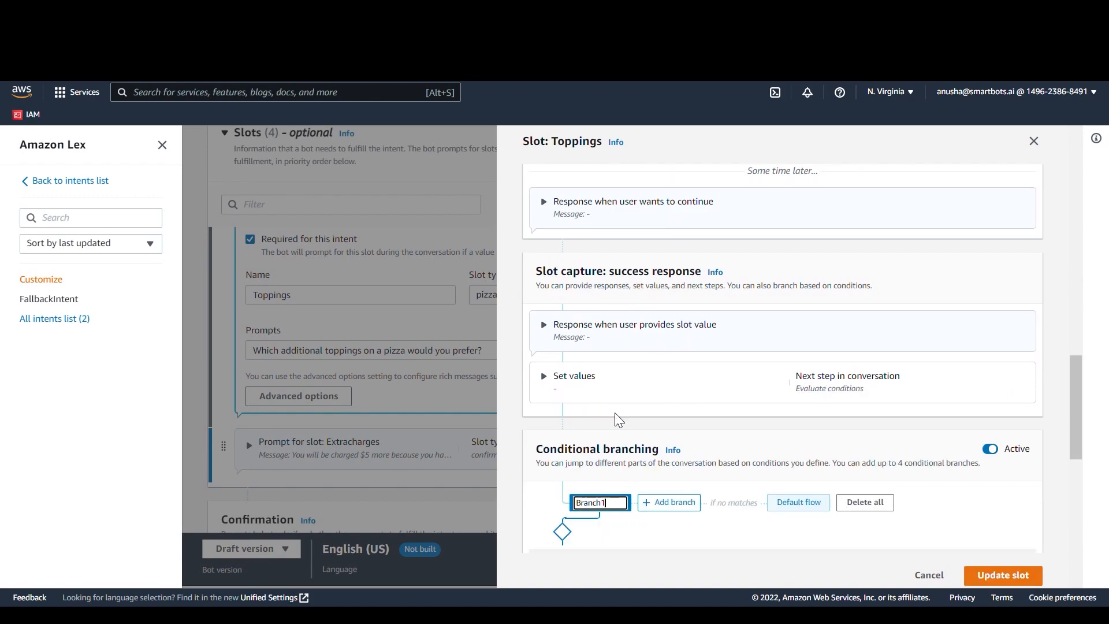
Step: Set the condition of the Toppings slot's Branch1 to fn.COUNT({Toppings})>3
click(639, 393)
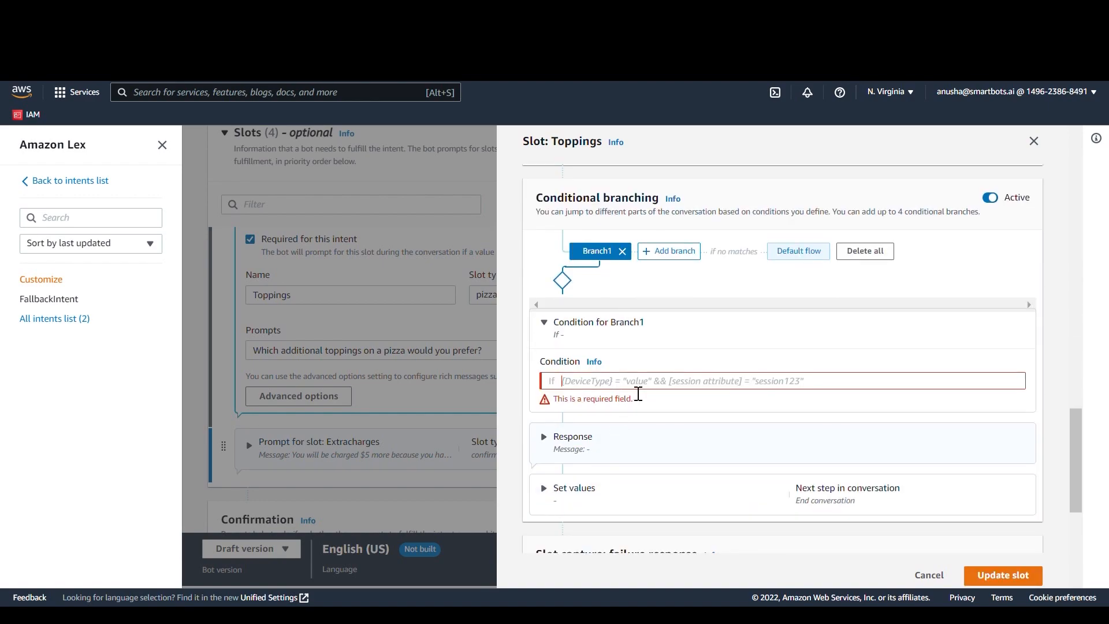
text(fr)
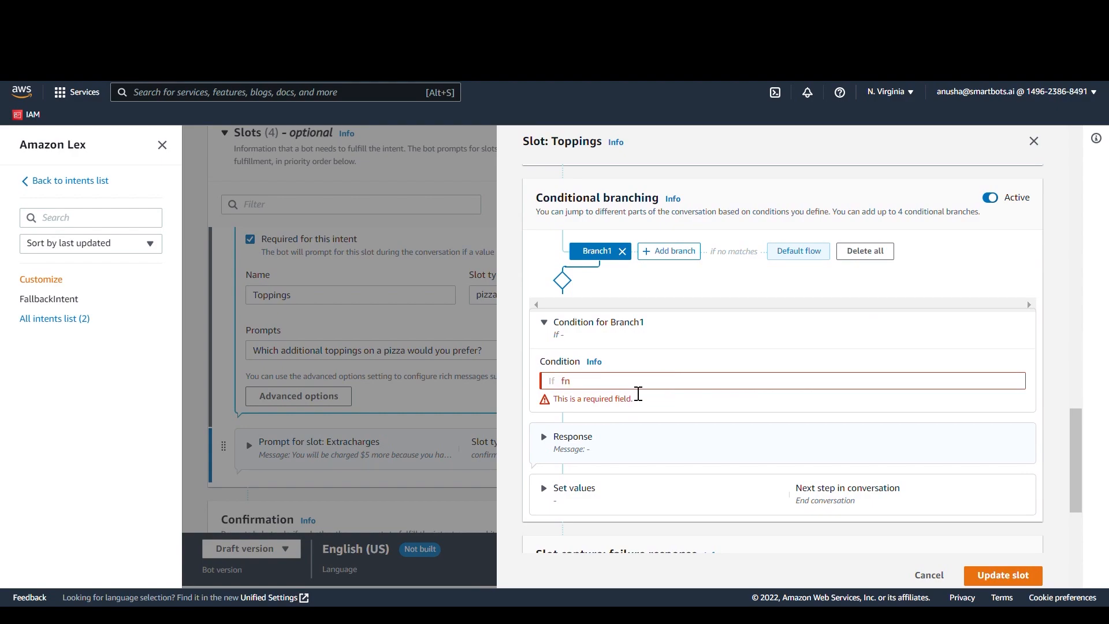
text(.COUNT)
text((()
text(Toppings)
text(}))
text(>)
text(3)
Step: Make Branch1's next conversation step in the Toppings slot elicit the Extracharges slot
scroll(700, 470, down, 2)
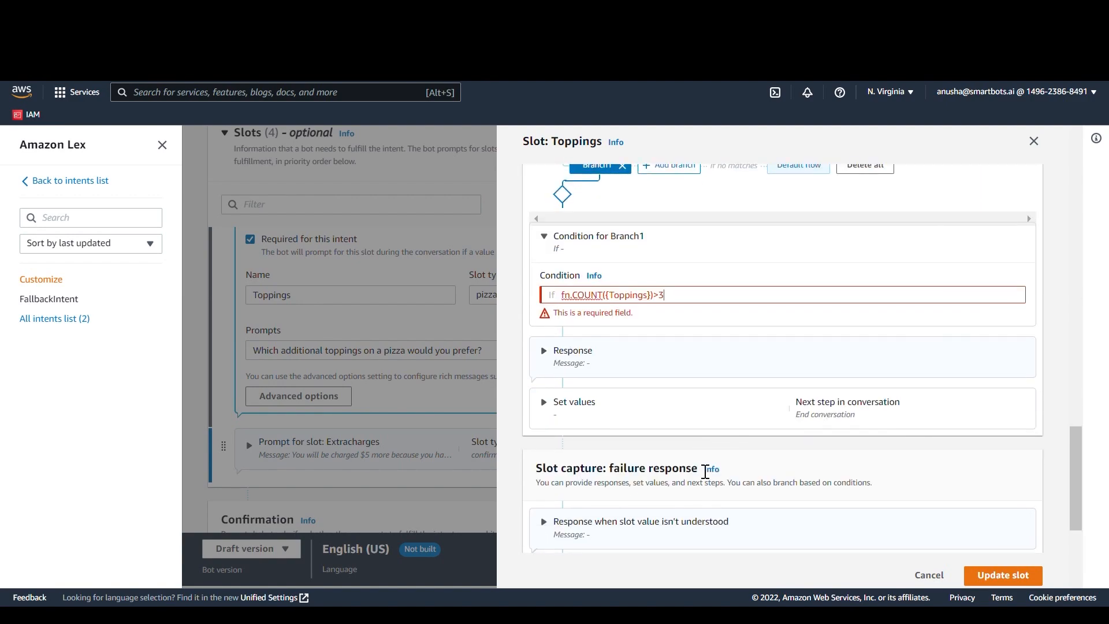
click(786, 403)
scroll(713, 397, down, 2)
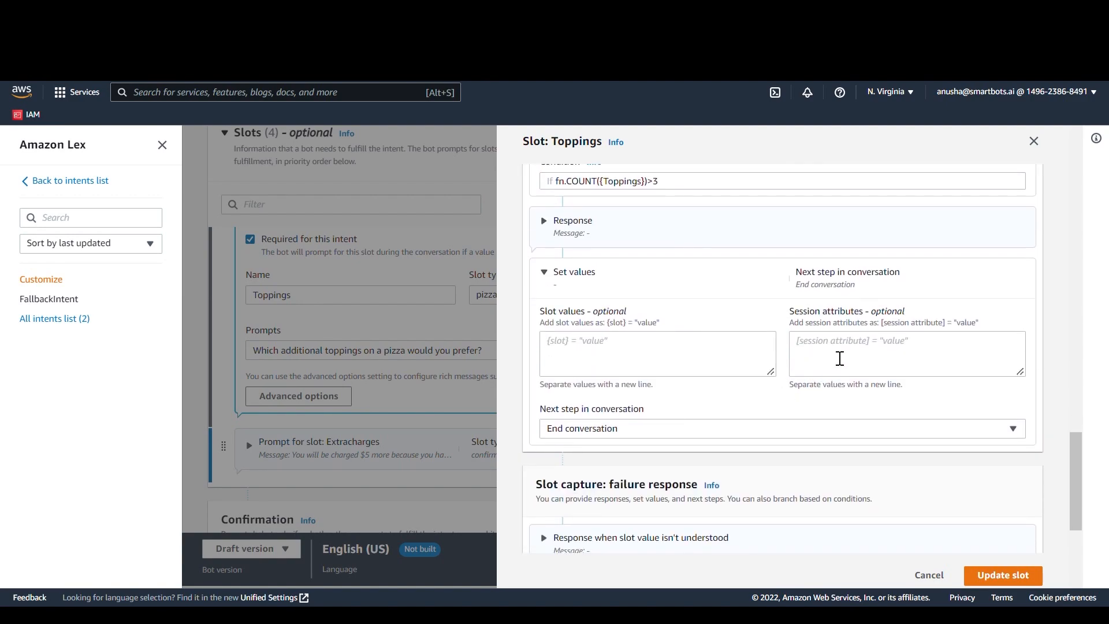
click(738, 429)
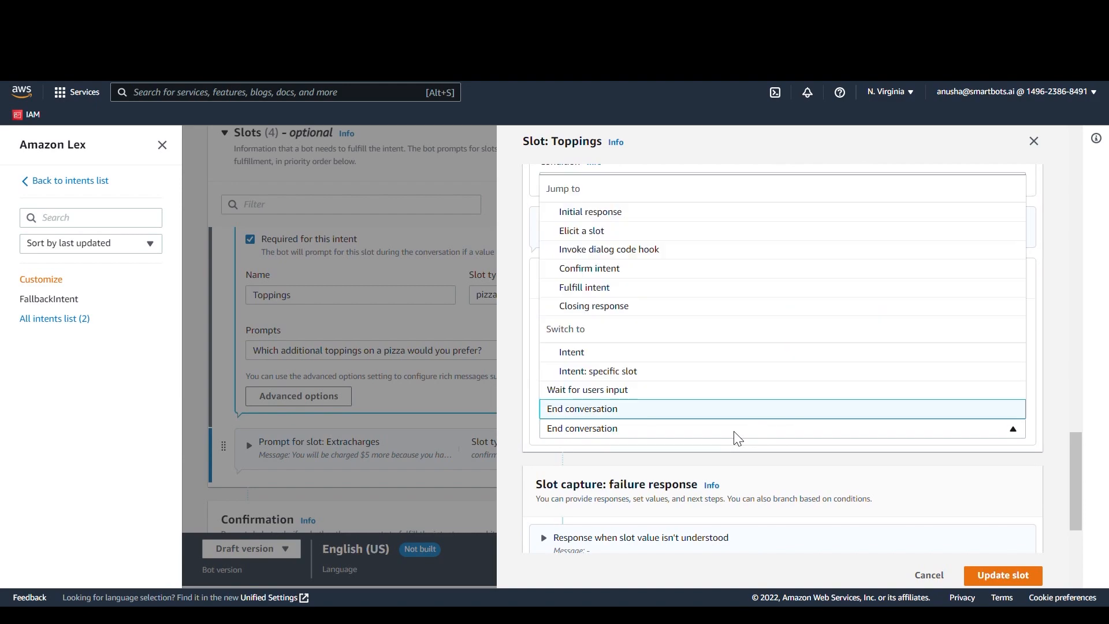
click(767, 244)
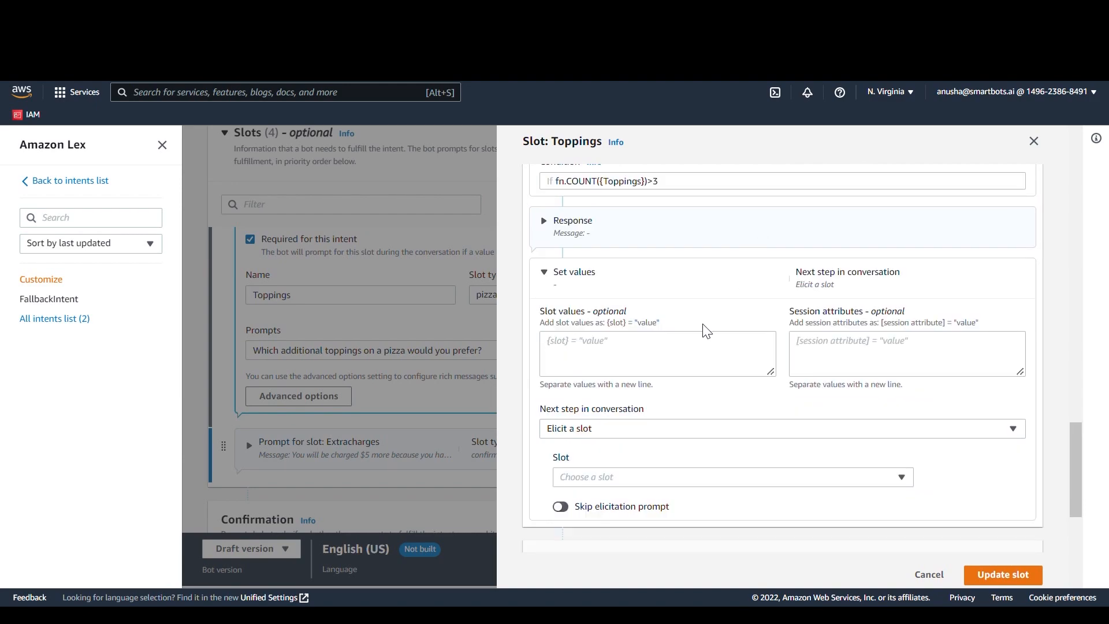
click(670, 477)
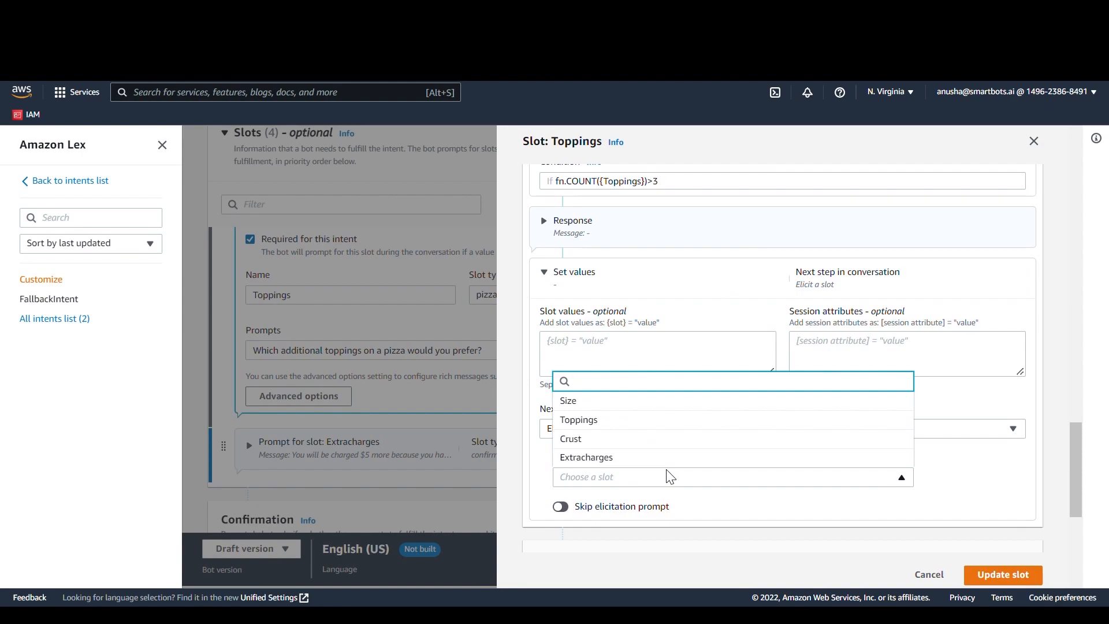
click(683, 459)
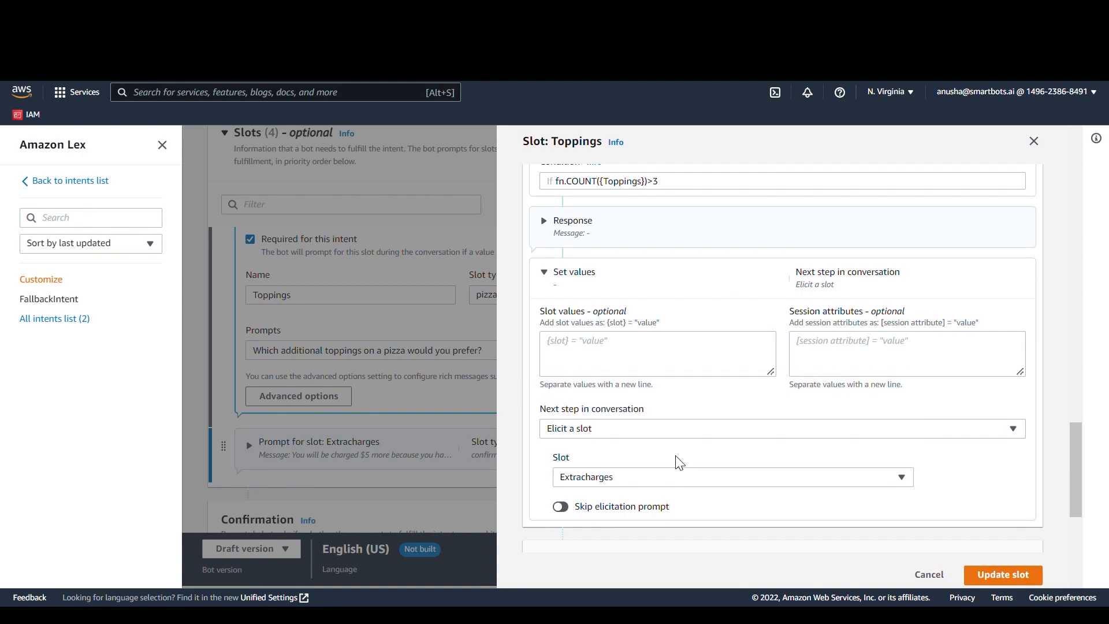
Step: Add a second branch to the Toppings slot's conditional branching with the condition fn.COUNT({Toppings})<4
scroll(680, 462, up, 2)
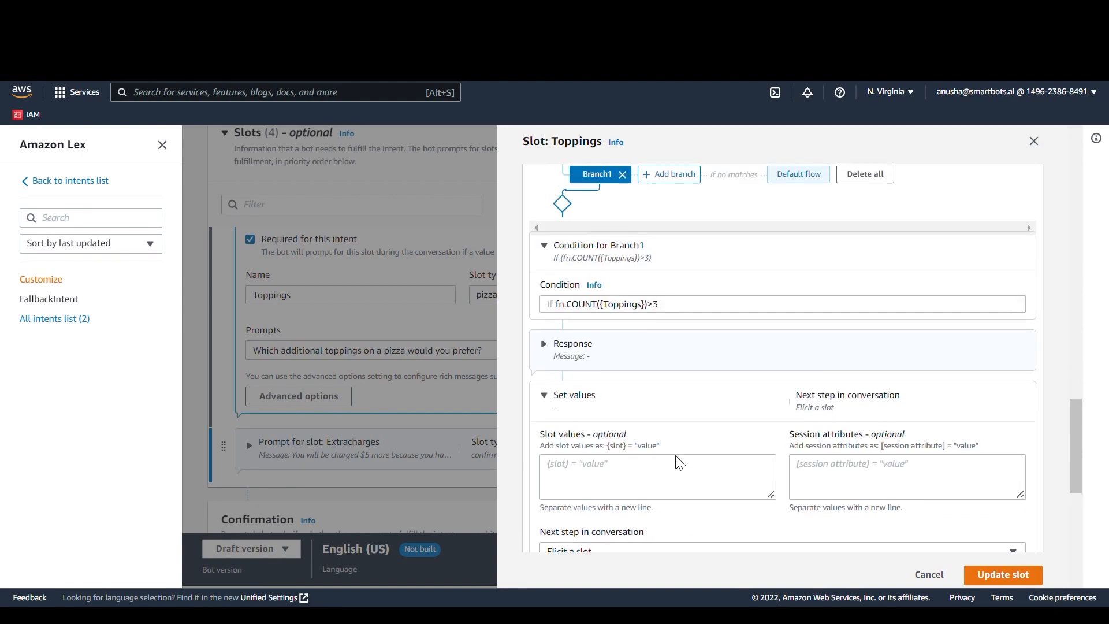
click(682, 183)
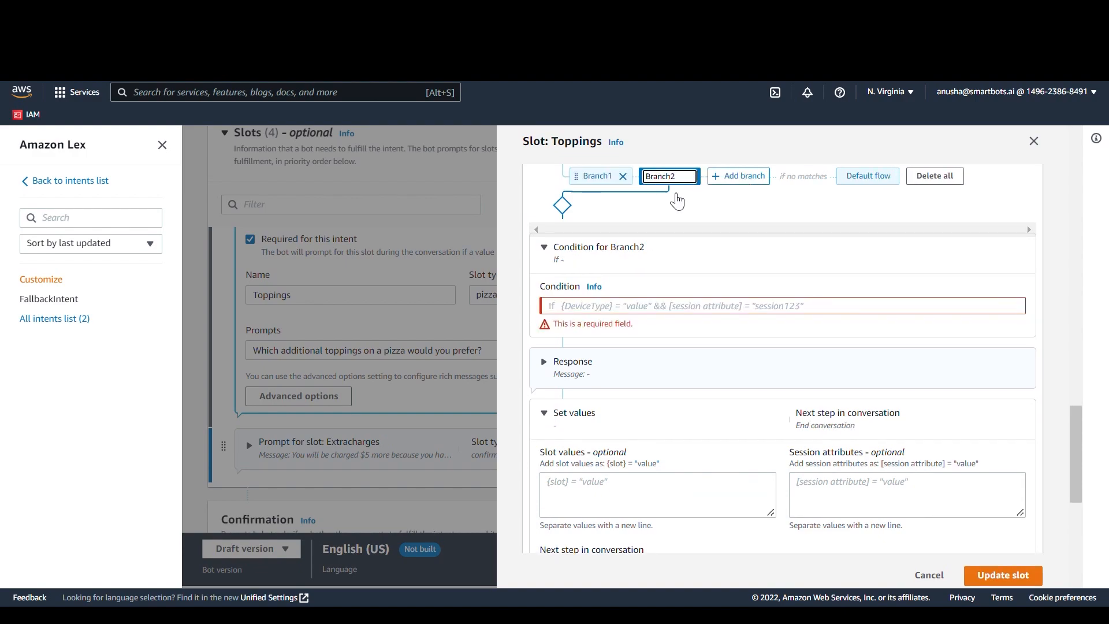
click(629, 314)
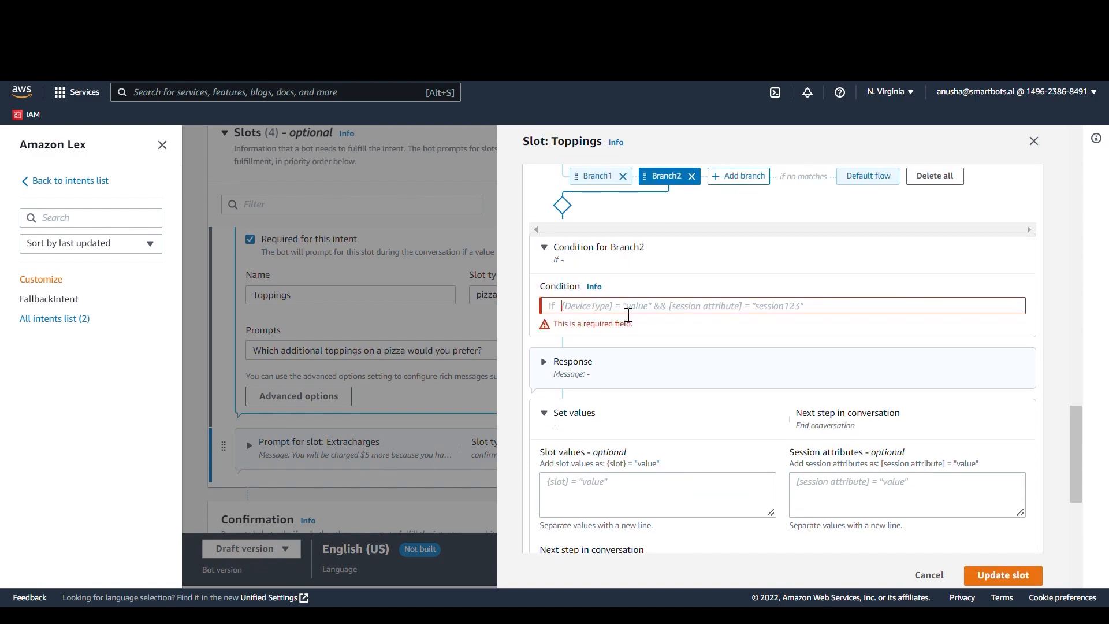
text({)
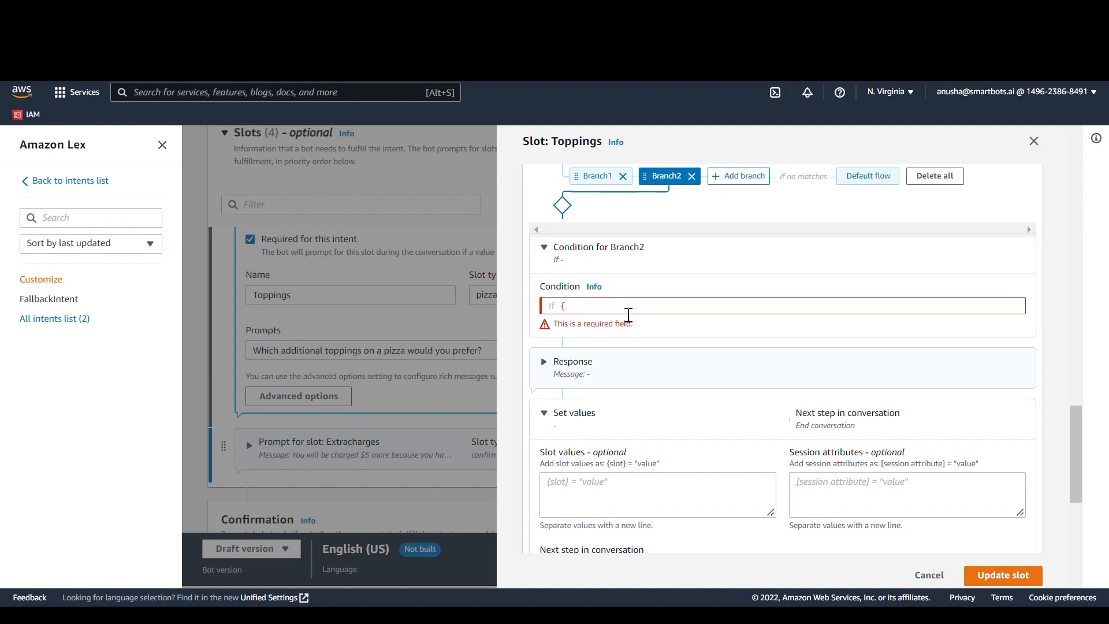
key(BackSpace)
text(fn.COUNT({Toppings})<4)
Step: Set Branch2's next conversation step to Confirm intent, and update the Toppings slot
scroll(773, 361, down, 2)
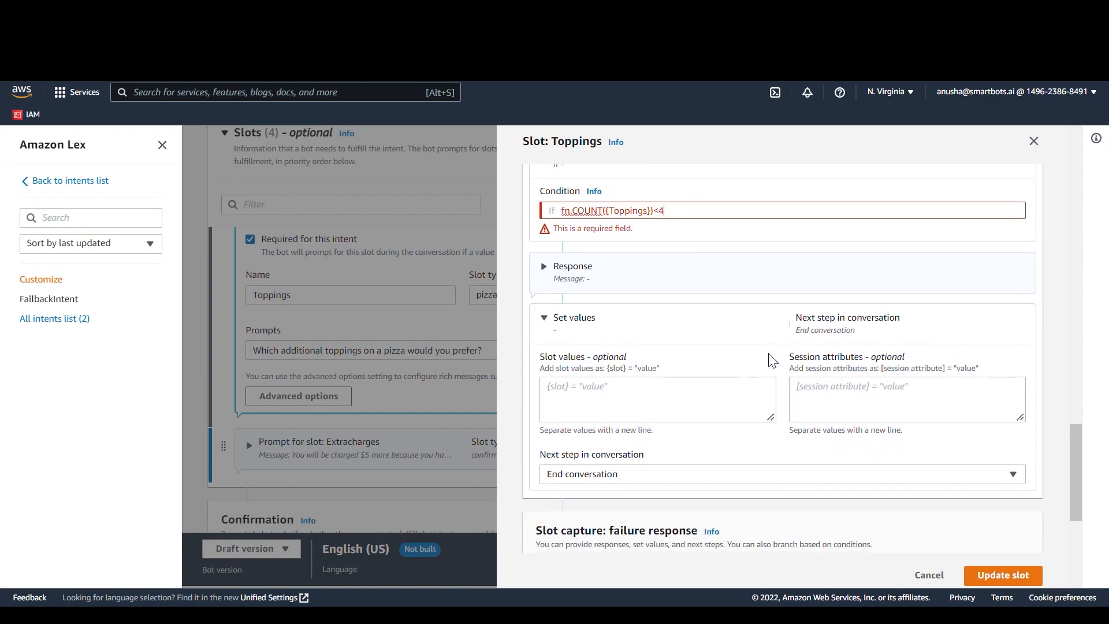
click(659, 480)
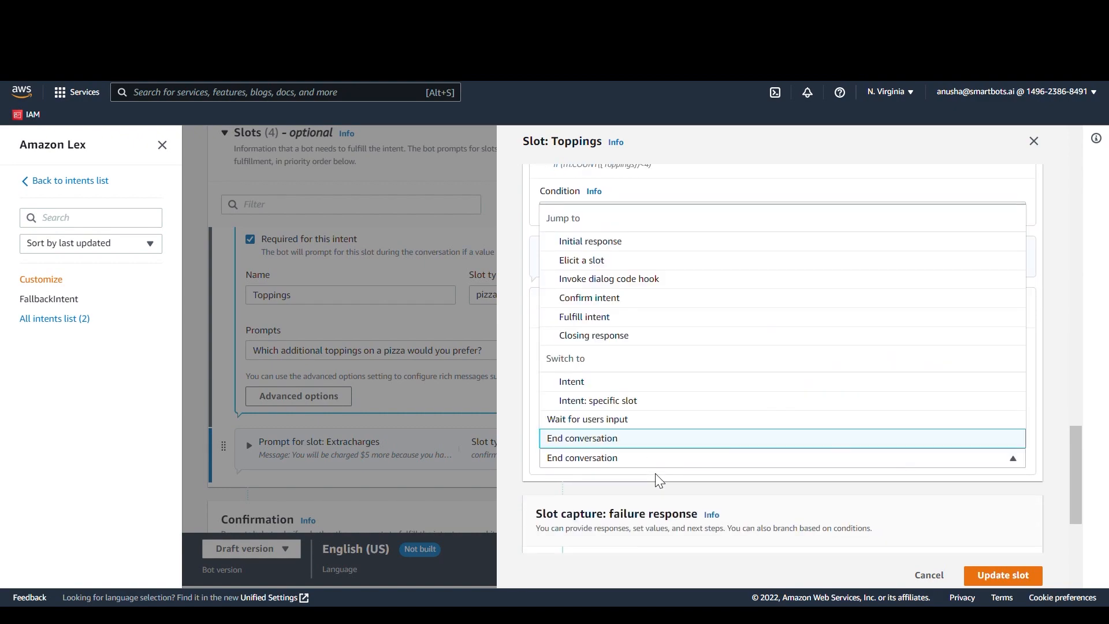
click(698, 311)
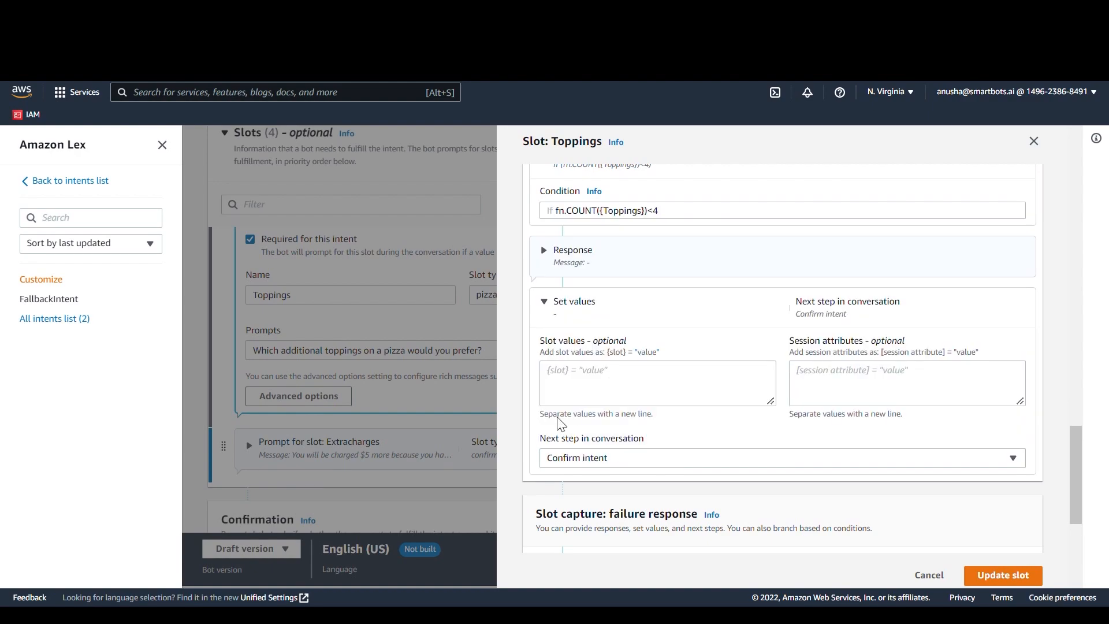
scroll(562, 476, up, 1)
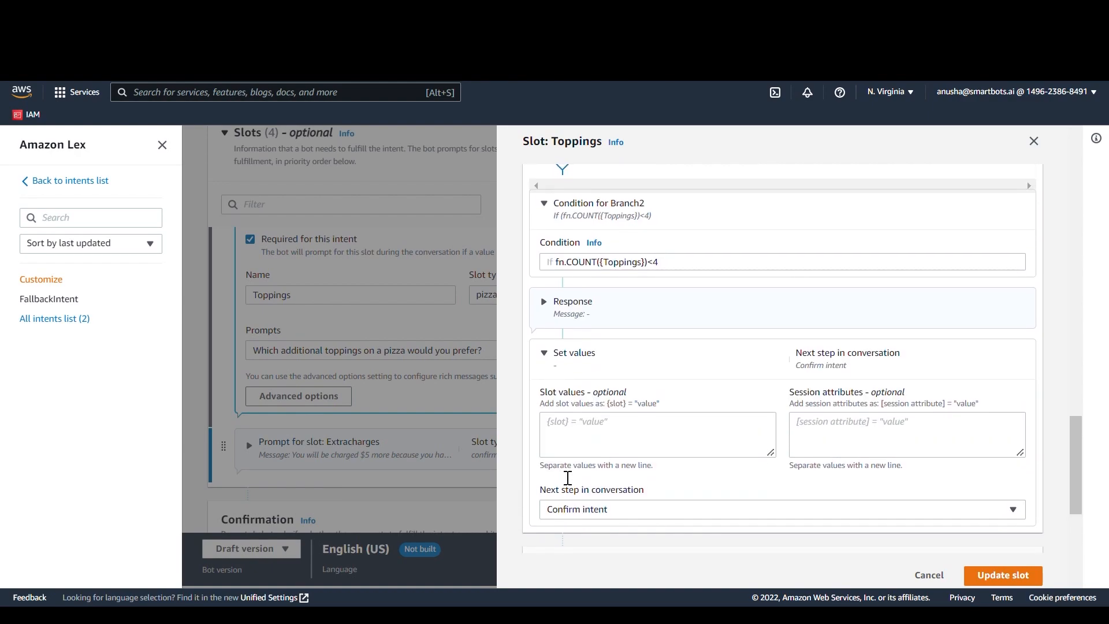
click(990, 576)
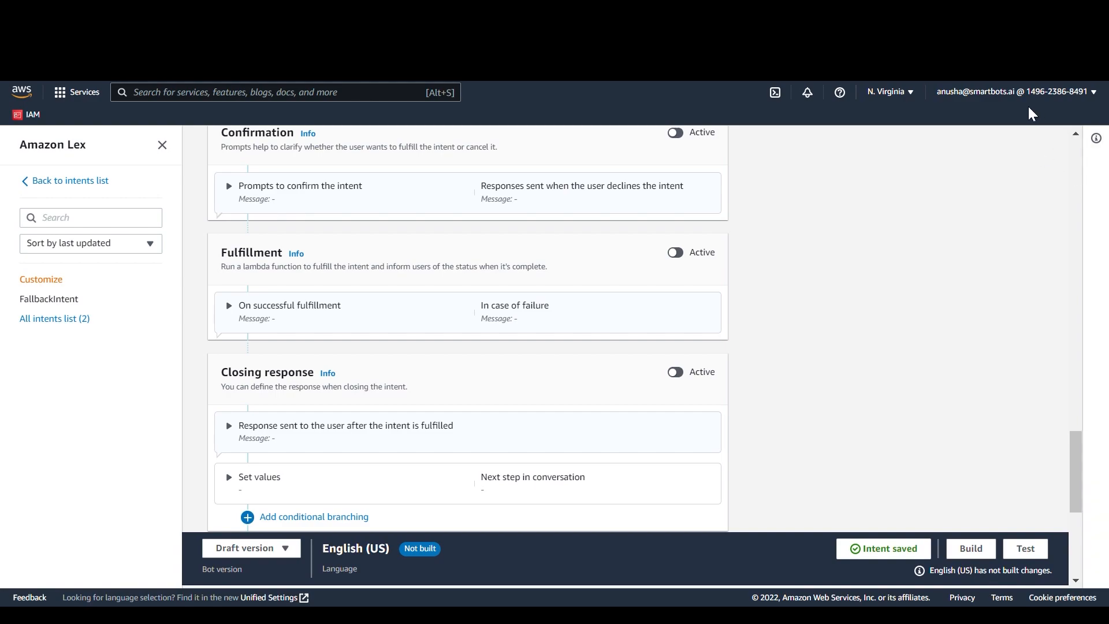
Step: Add conditional branching to the slot capture success response in the Extracharges slot's advanced options
scroll(328, 462, up, 6)
click(327, 456)
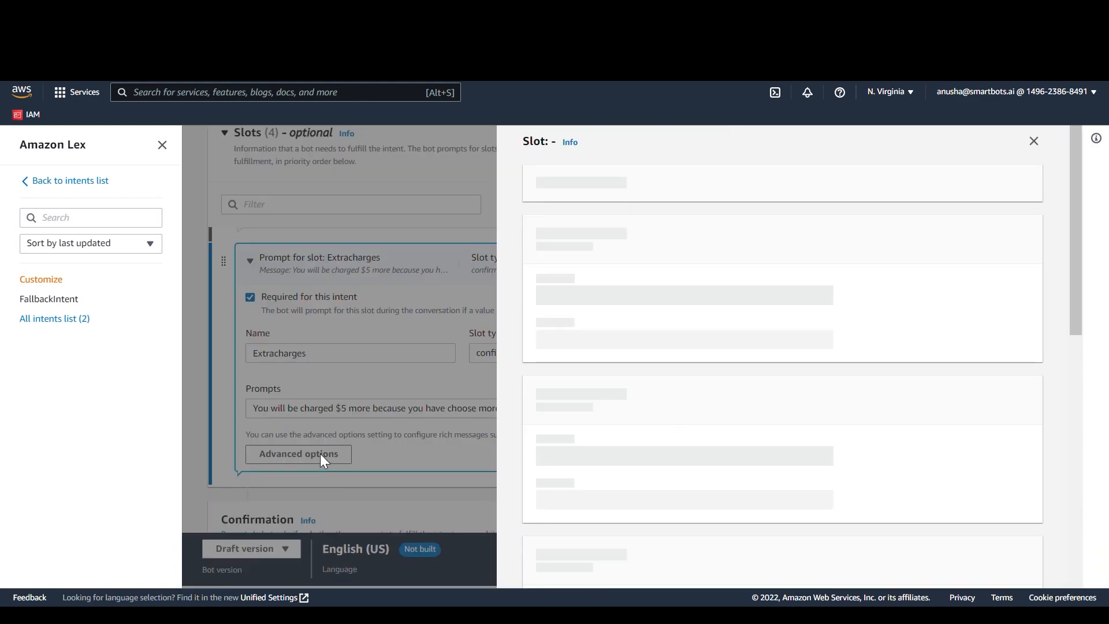
scroll(716, 439, down, 8)
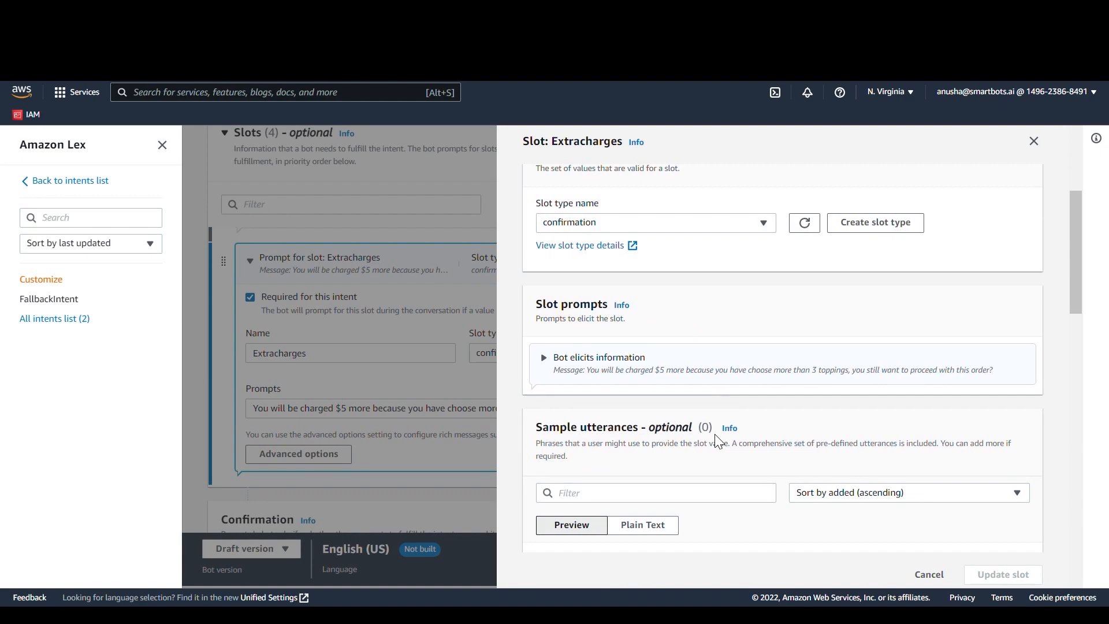
scroll(719, 442, down, 10)
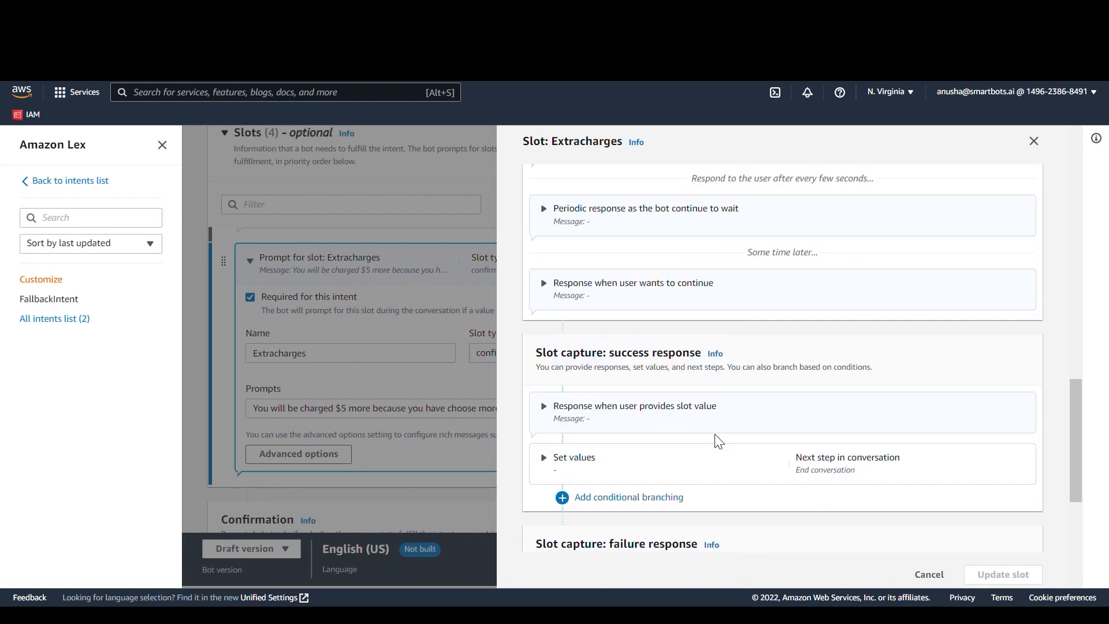
scroll(720, 442, down, 2)
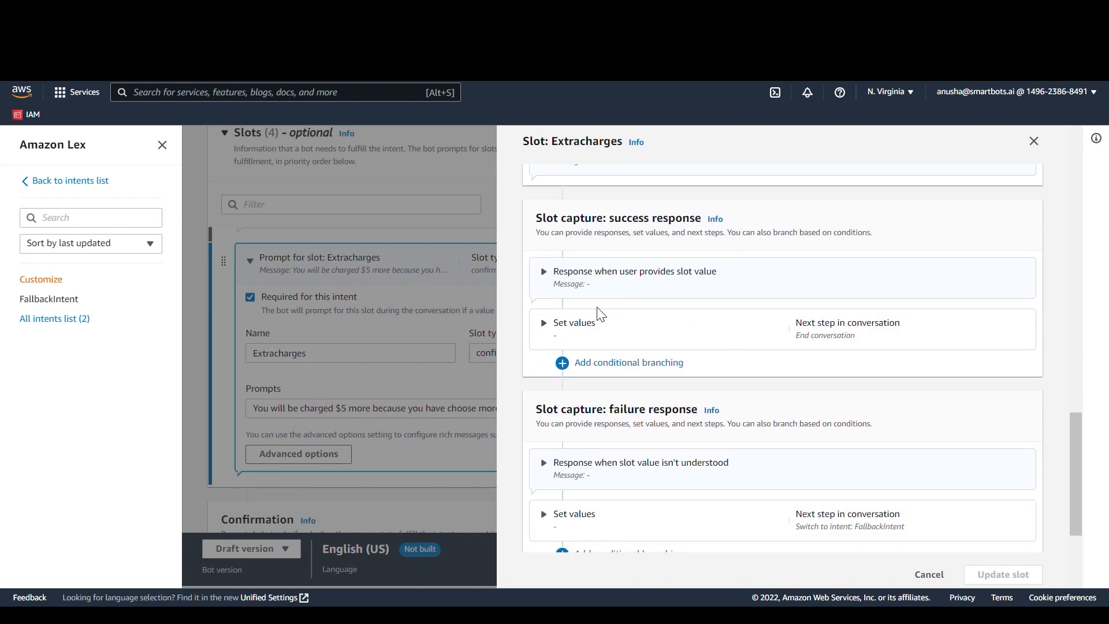
click(623, 364)
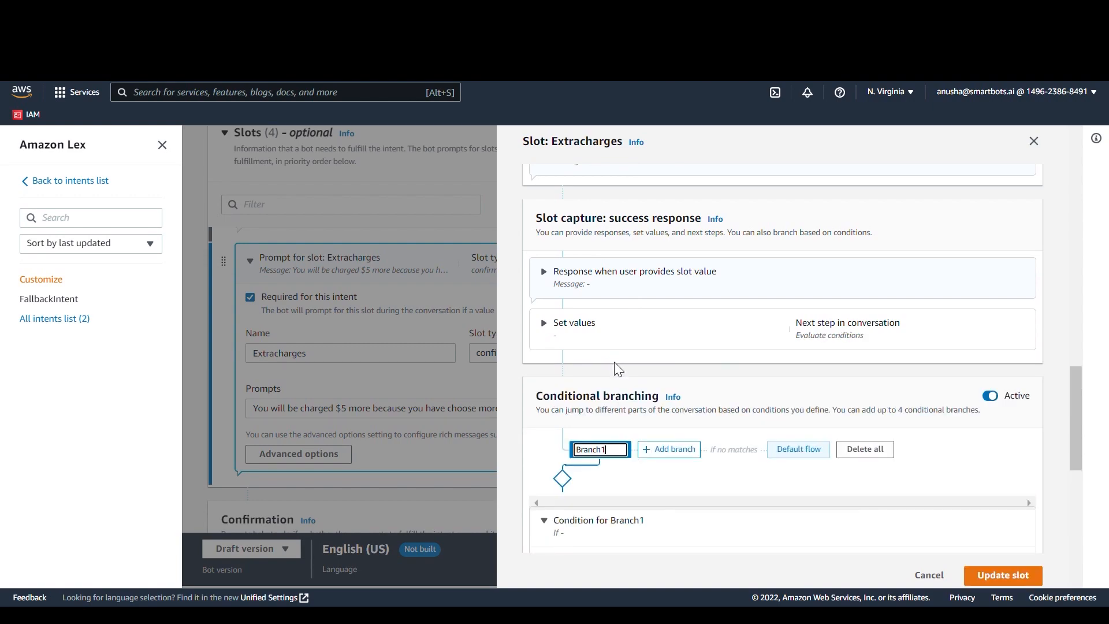
Step: Set the condition of the Extracharges slot's Branch1 to {Extracharges}="yes"
scroll(614, 362, down, 3)
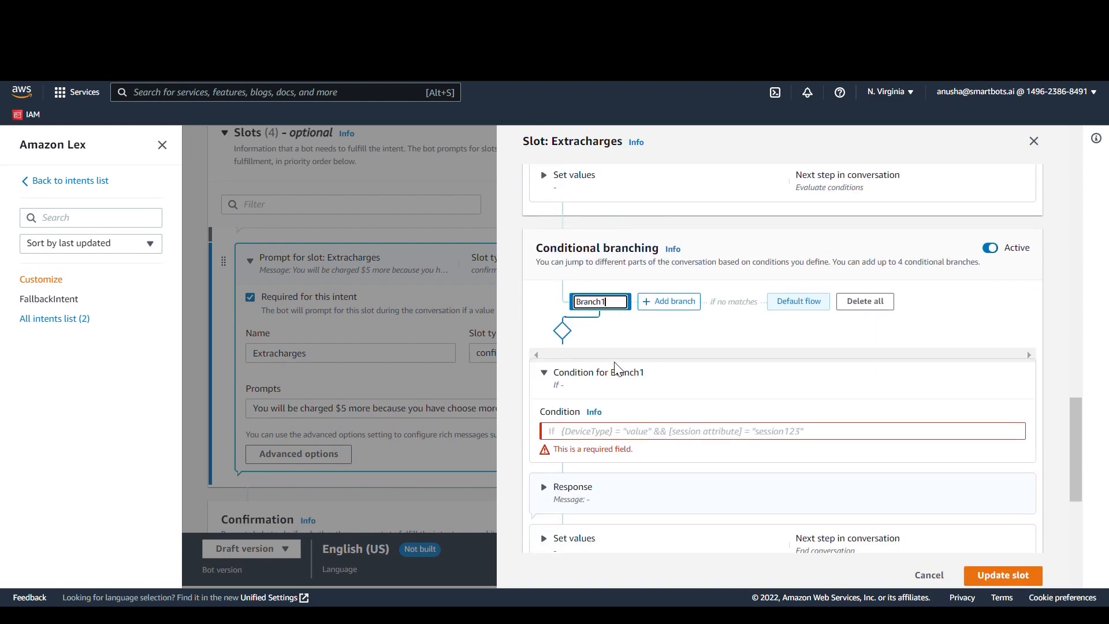
click(608, 437)
text({E)
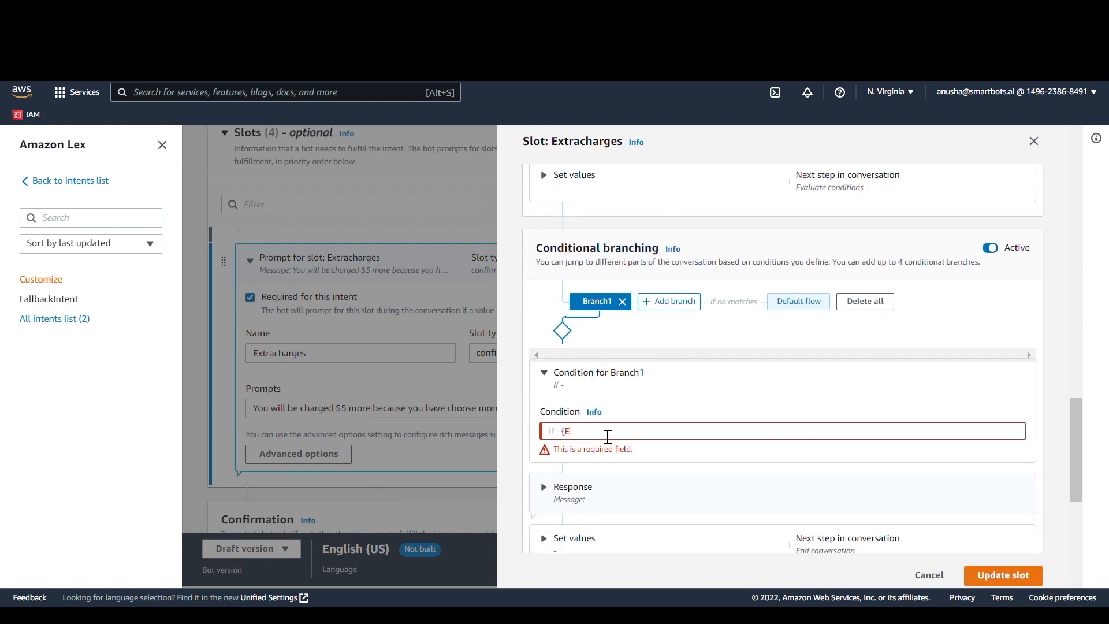
text(xtracharges}="yes")
Step: Set the next conversation step of the Extracharges slot's Branch1 to Fulfill intent
scroll(846, 408, down, 2)
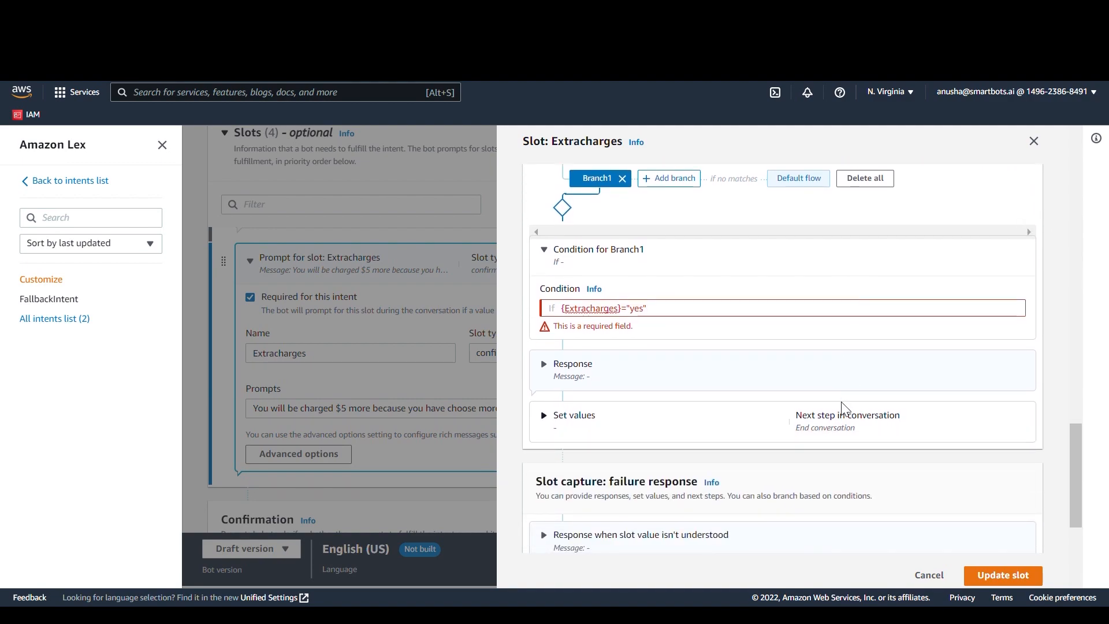
click(726, 425)
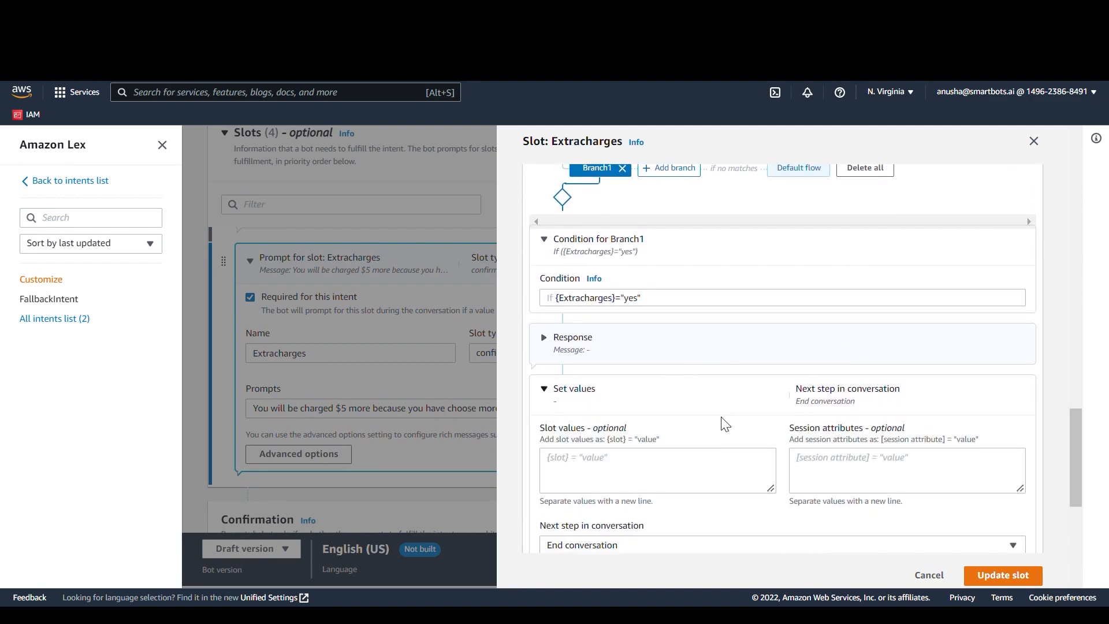
scroll(723, 423, down, 2)
click(609, 435)
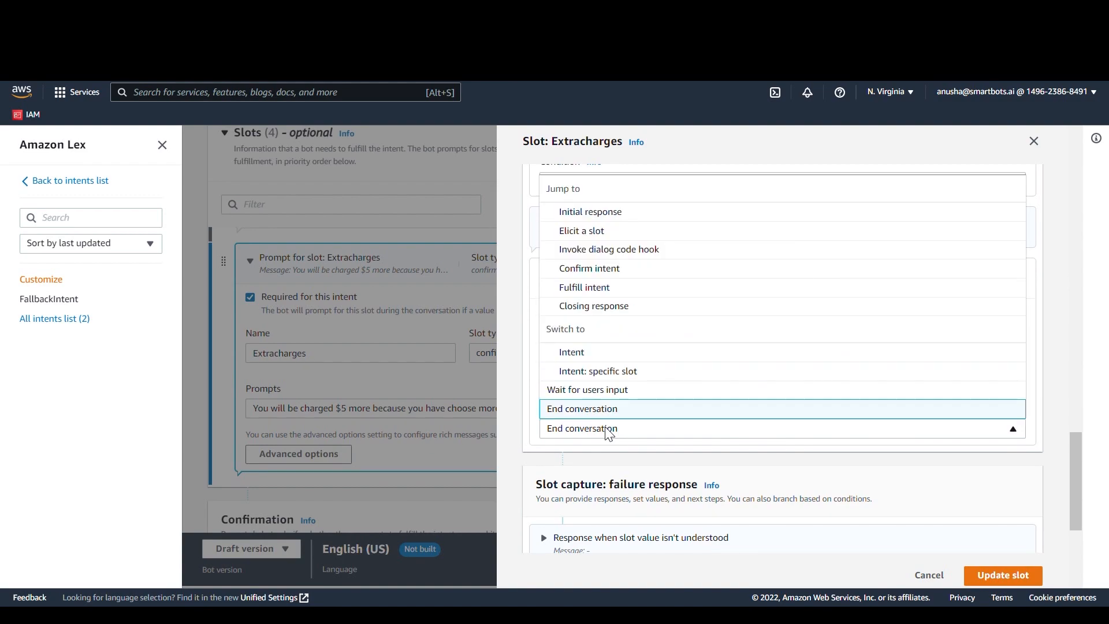
click(666, 296)
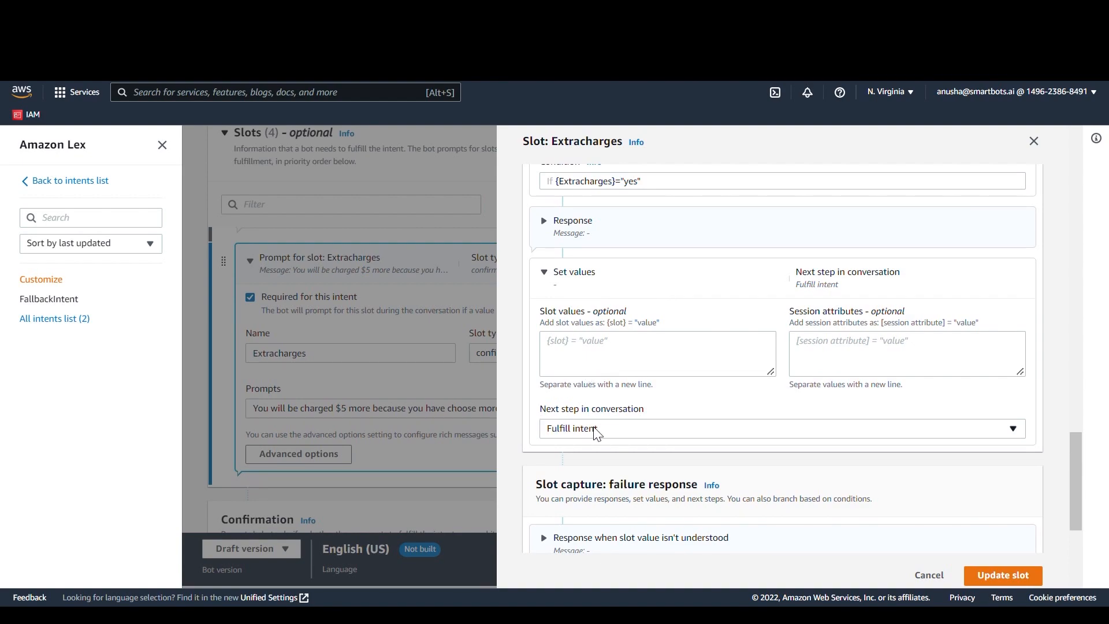
Step: Add a second branch to the Extracharges slot's conditional branching with the condition {Extracharges}="no"
scroll(732, 401, up, 2)
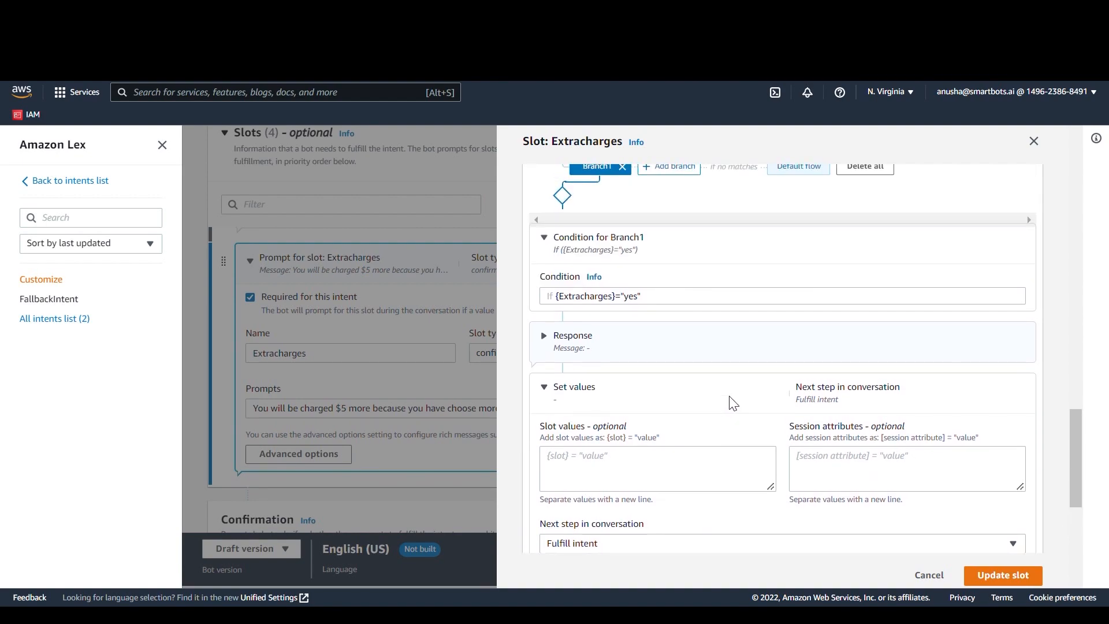
click(683, 173)
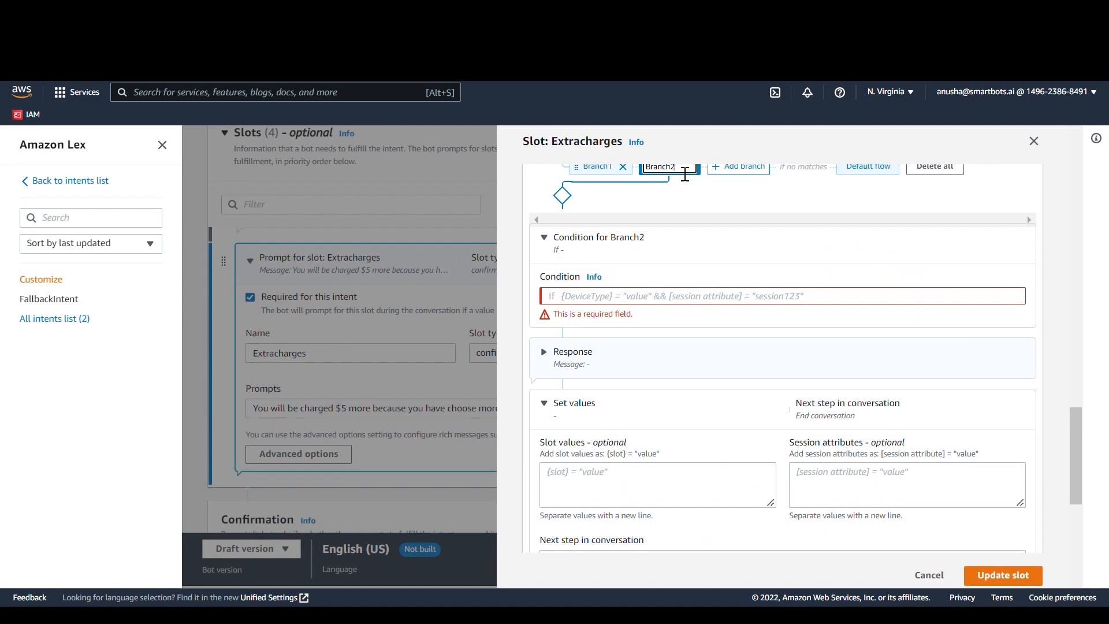
click(604, 303)
text({)
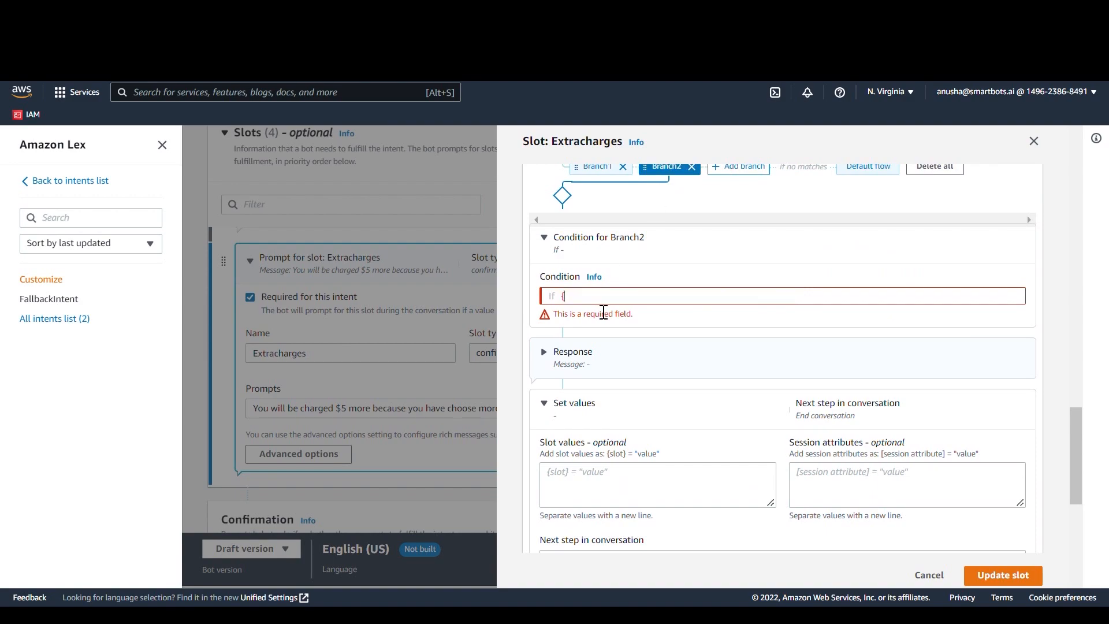
text(Extracharges)
text(="no)
Step: Set Branch2's next conversation step to Elicit a slot with the Toppings slot, and update the Extracharges slot
scroll(762, 431, down, 2)
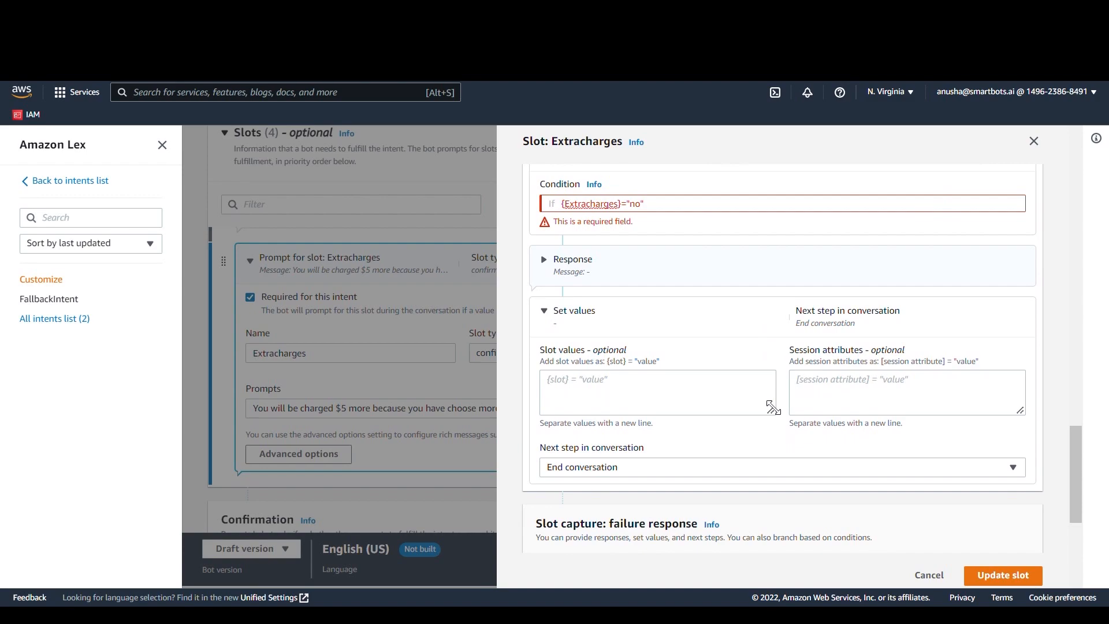
click(673, 469)
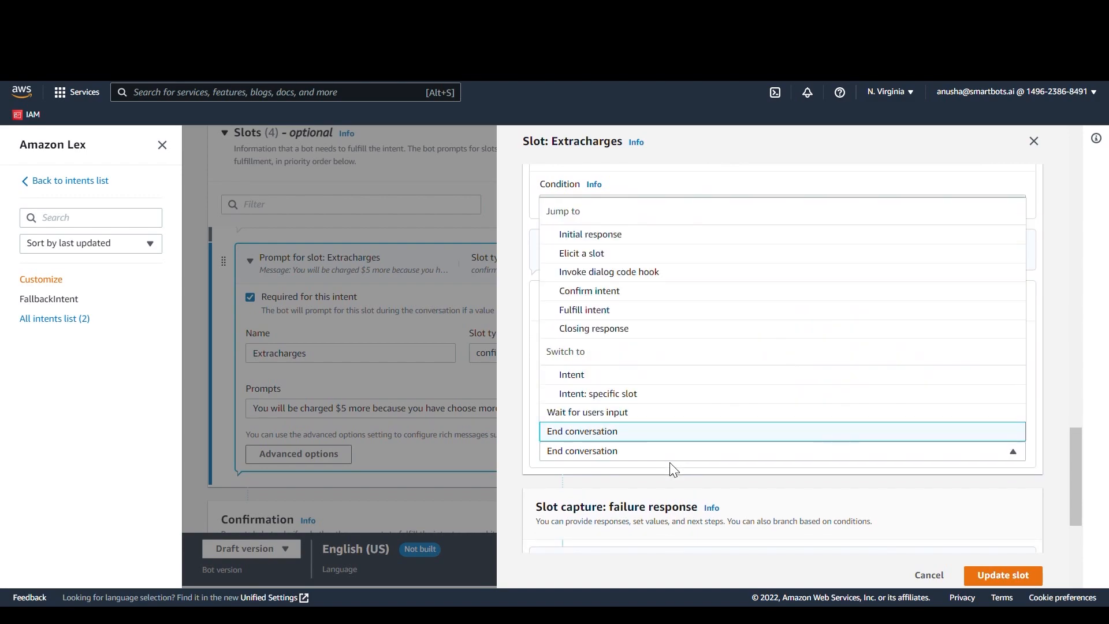
click(716, 255)
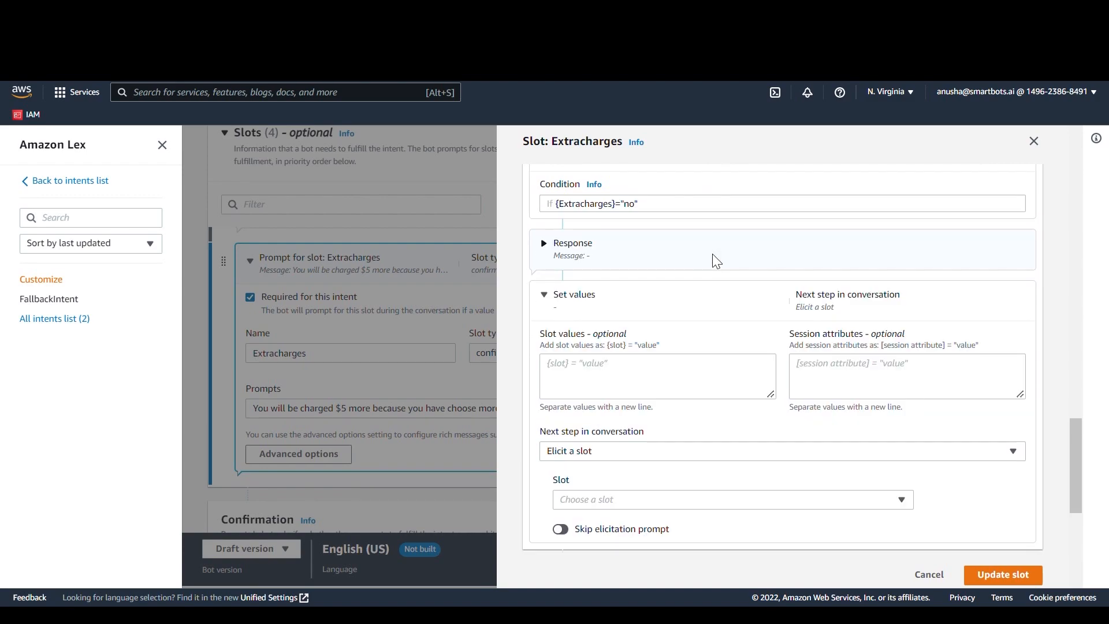
click(655, 508)
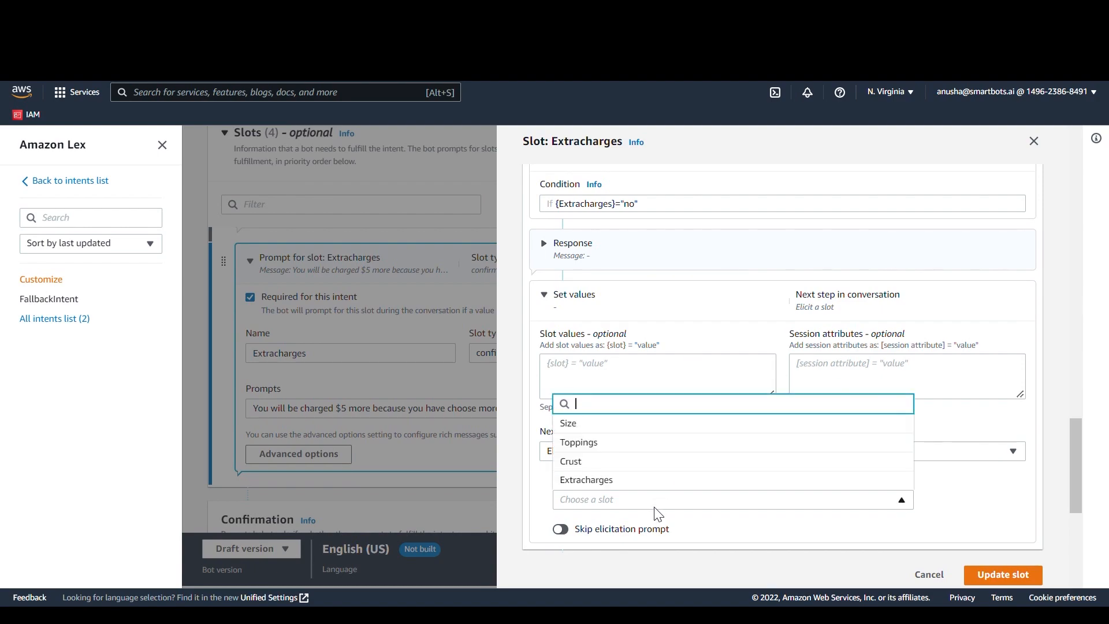
click(699, 445)
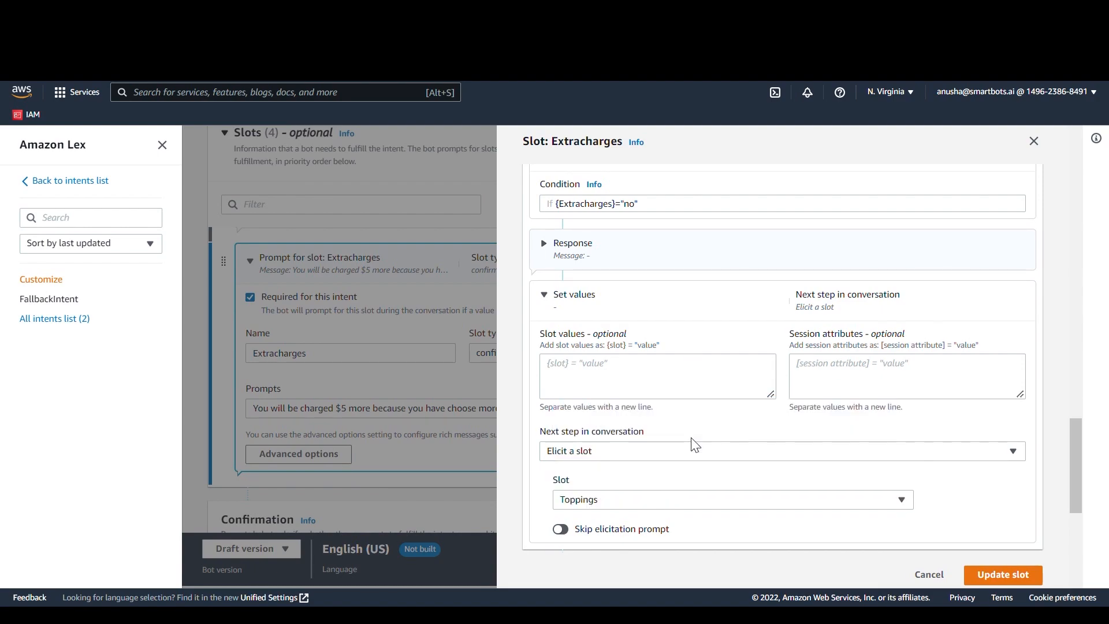
click(1003, 577)
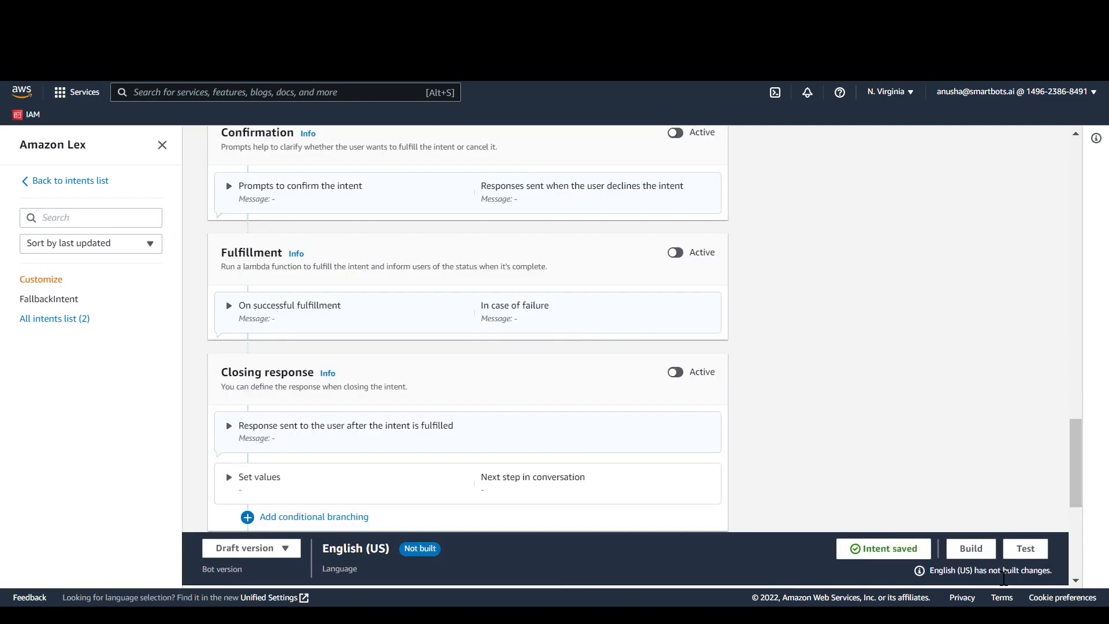
Step: Add conditional branching to the success response in the Customize intent's fulfillment advanced options
scroll(941, 336, up, 4)
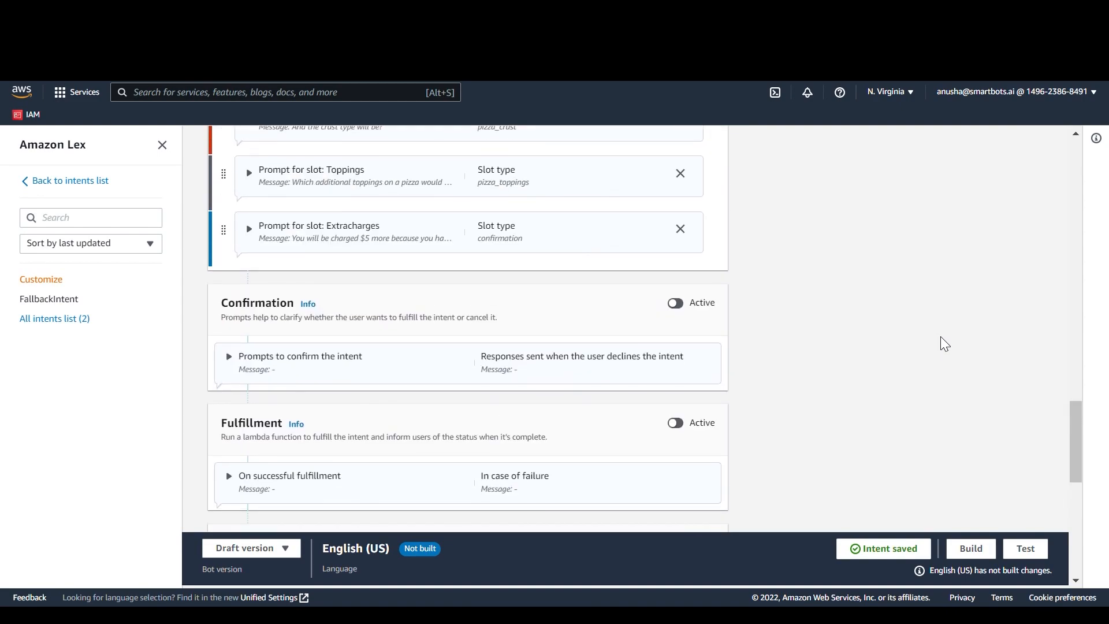
scroll(903, 334, up, 3)
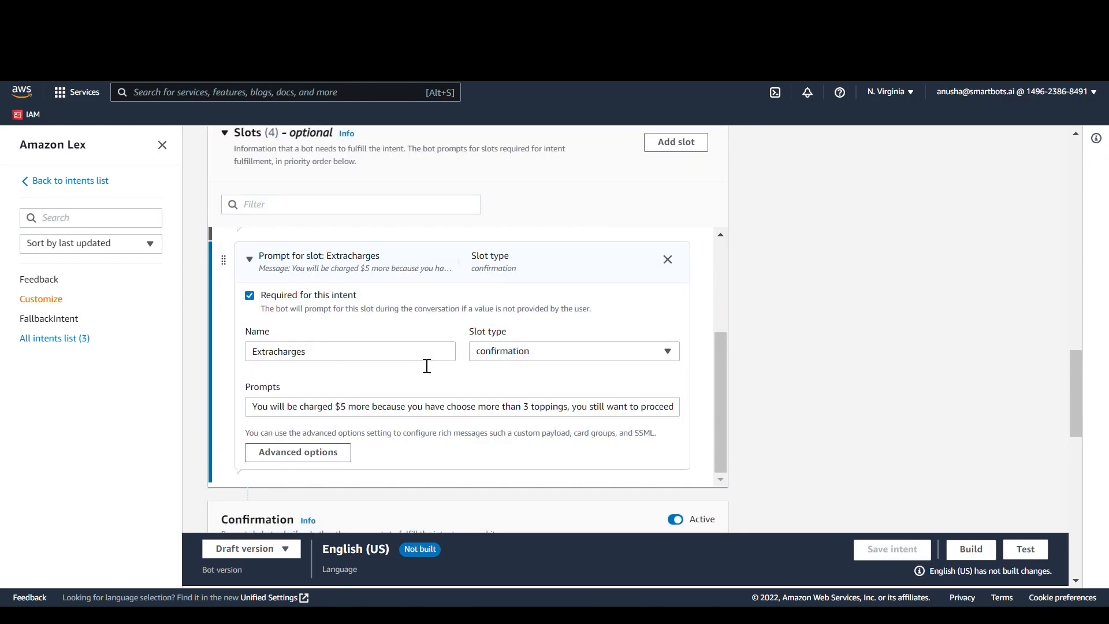
scroll(428, 365, down, 6)
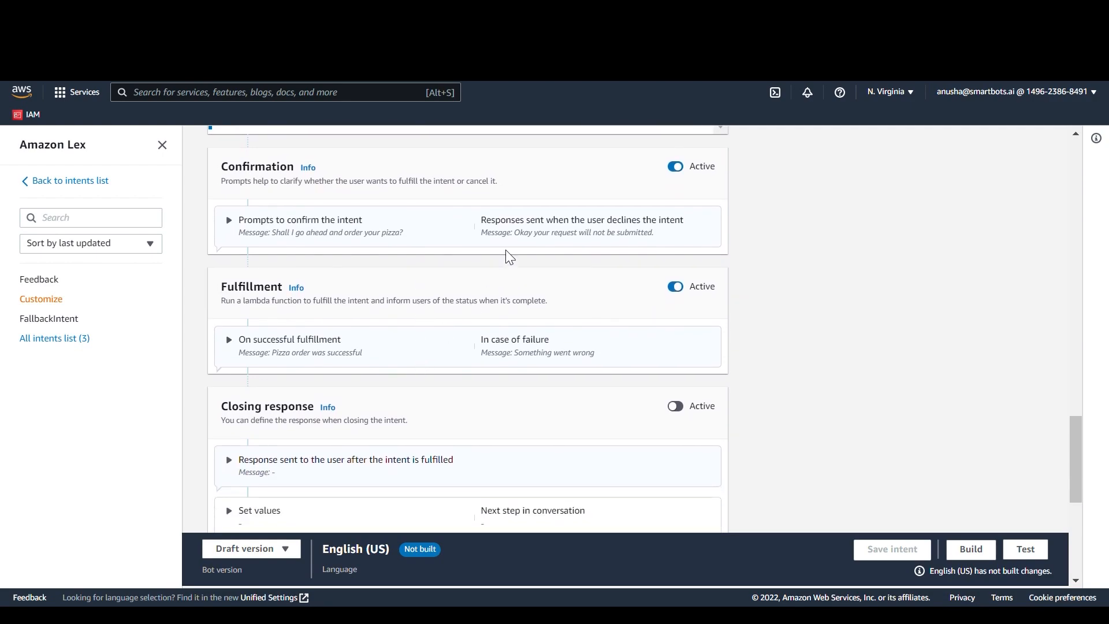
click(511, 348)
scroll(510, 349, down, 1)
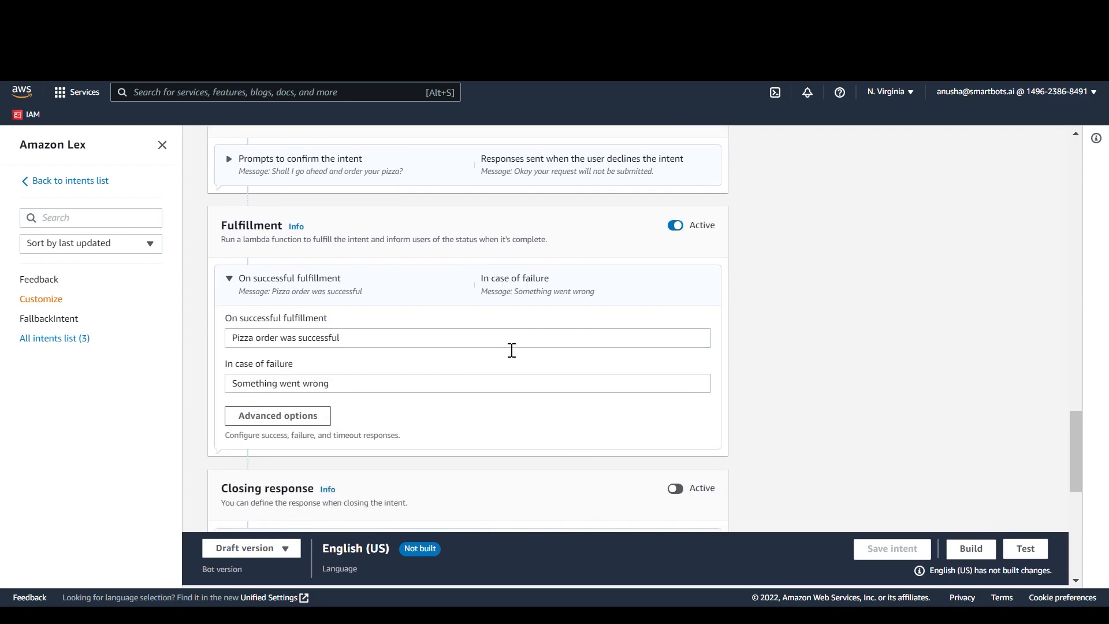
click(293, 421)
scroll(641, 400, down, 6)
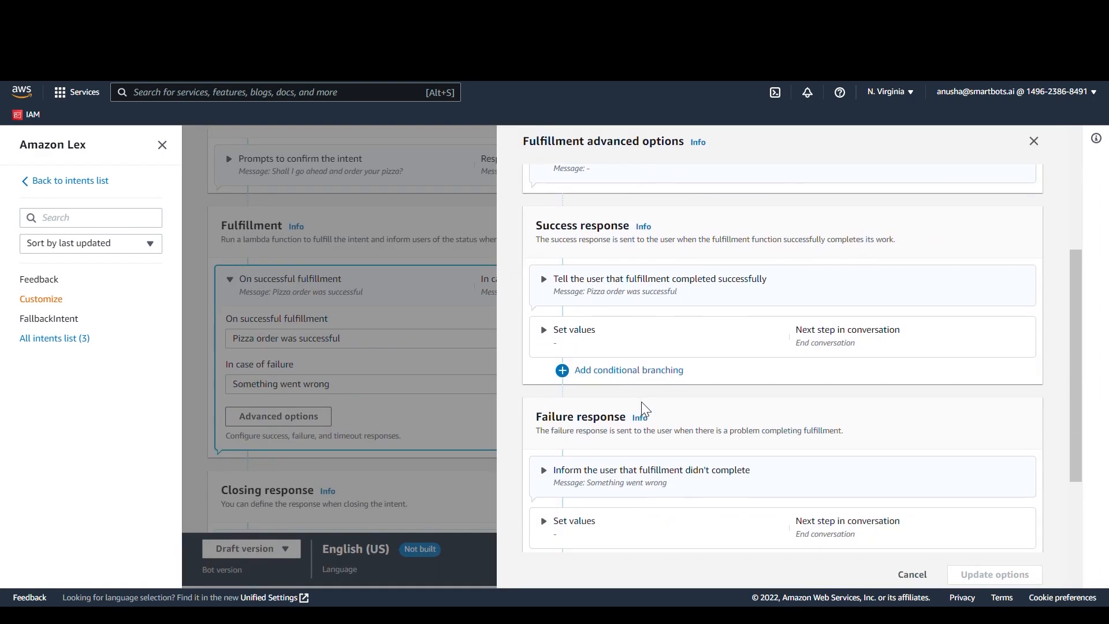
scroll(651, 410, up, 1)
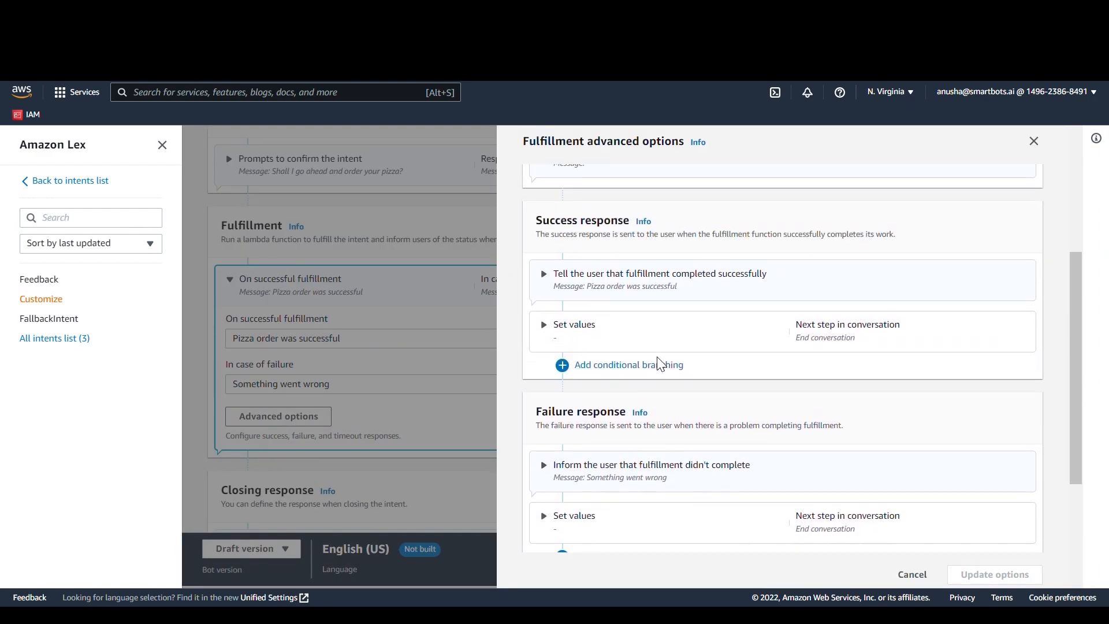
click(657, 371)
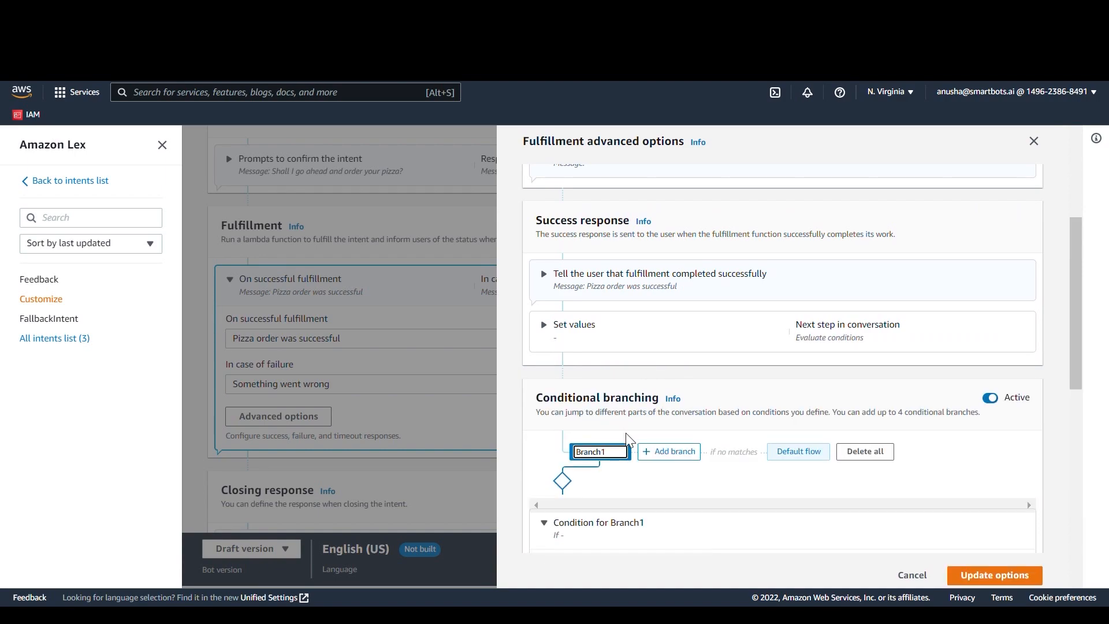
Step: Set the condition of the fulfillment success response's Branch1 to {Extracharge}="yes" AND [discount]="true"
scroll(630, 427, down, 2)
scroll(626, 434, down, 1)
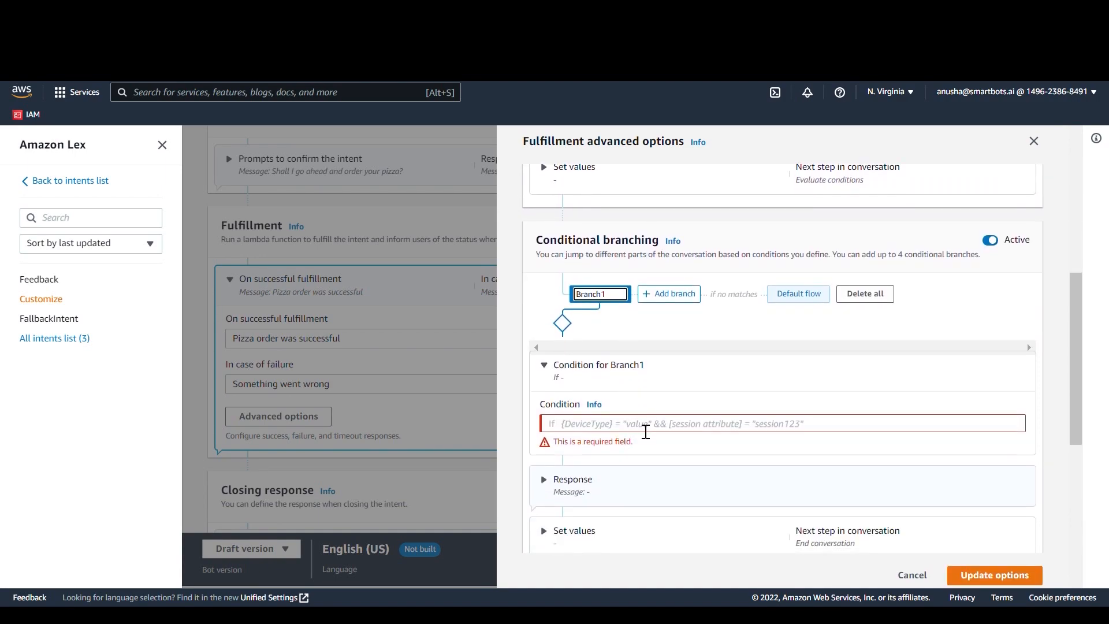
click(646, 430)
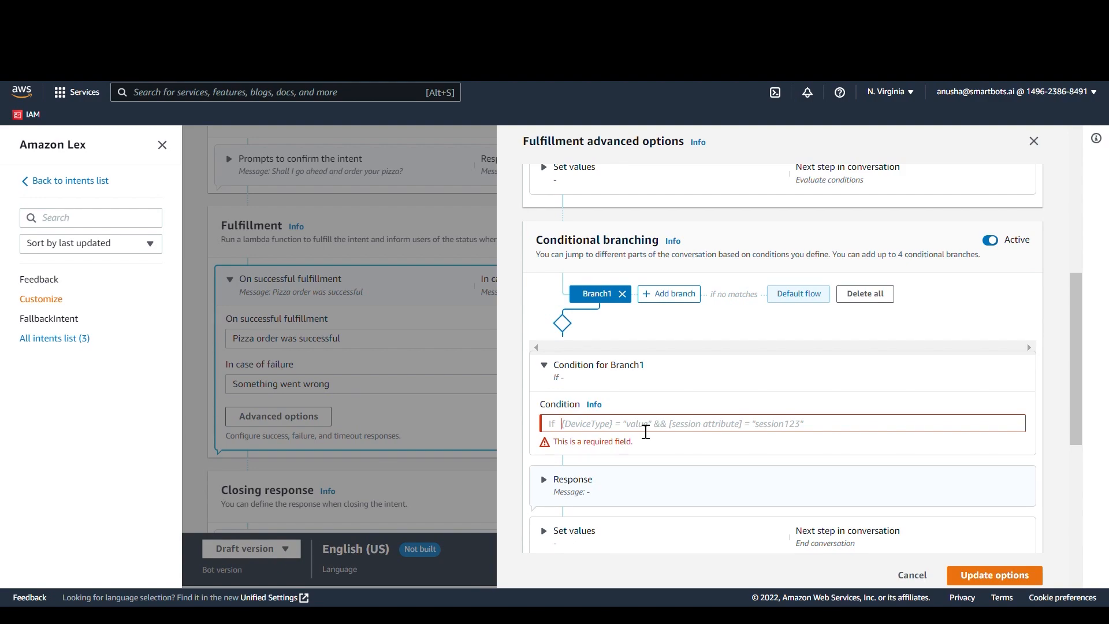
text({)
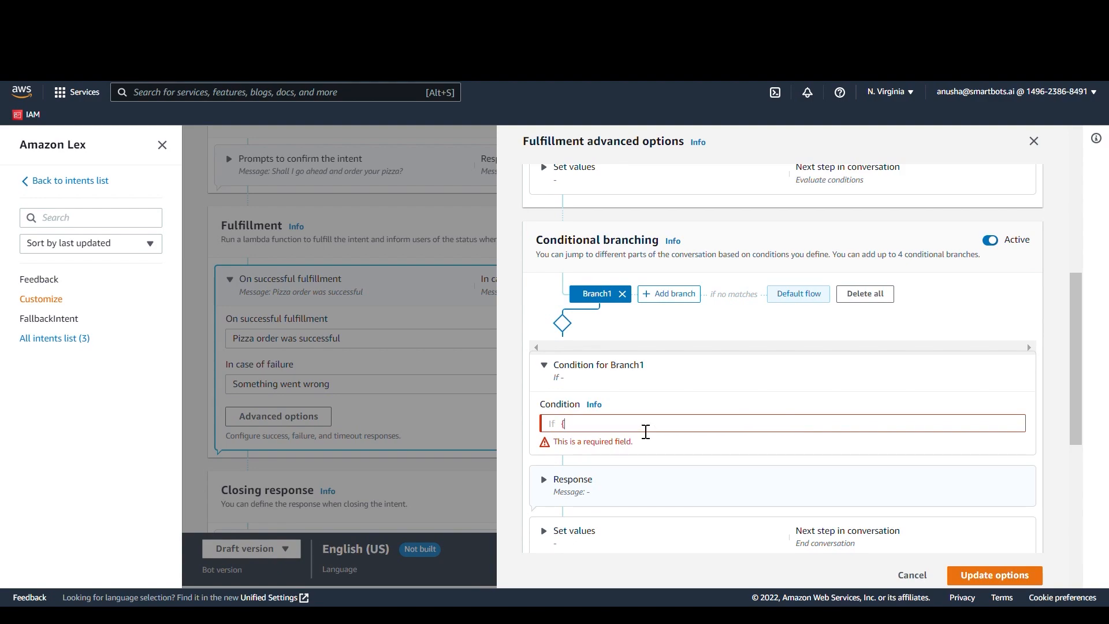
text(e)
key(BackSpace)
text(Extracharge}="yes" AND [disc)
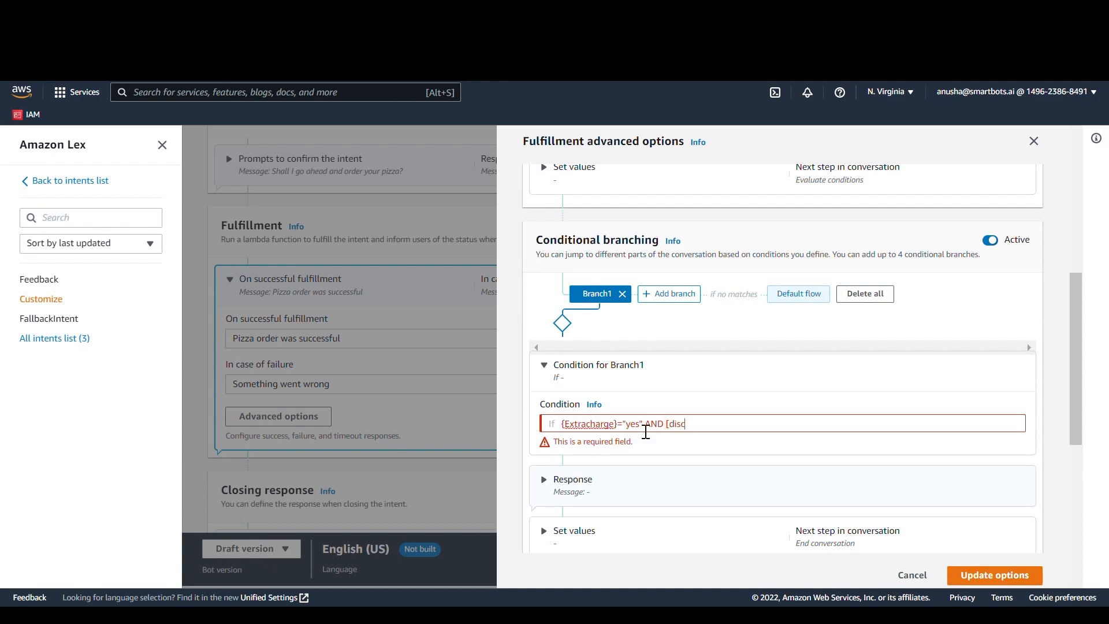
text(ount]="true")
Step: Enter a response message for the fulfillment Branch1 that begins with "Hurray you have"
scroll(643, 433, down, 2)
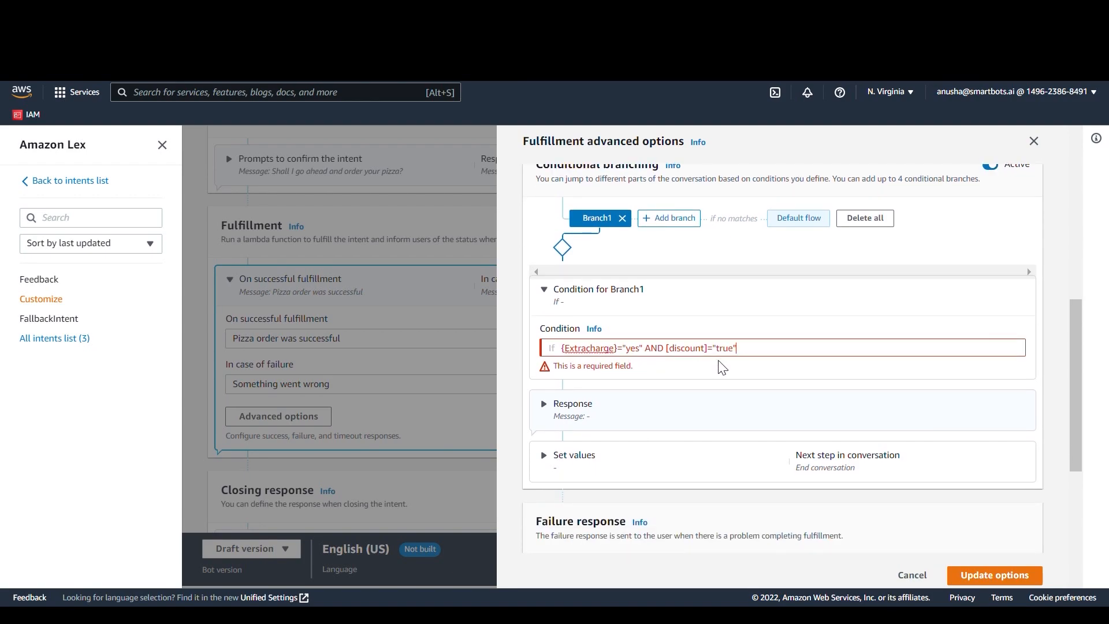
click(704, 409)
scroll(684, 411, down, 3)
click(619, 375)
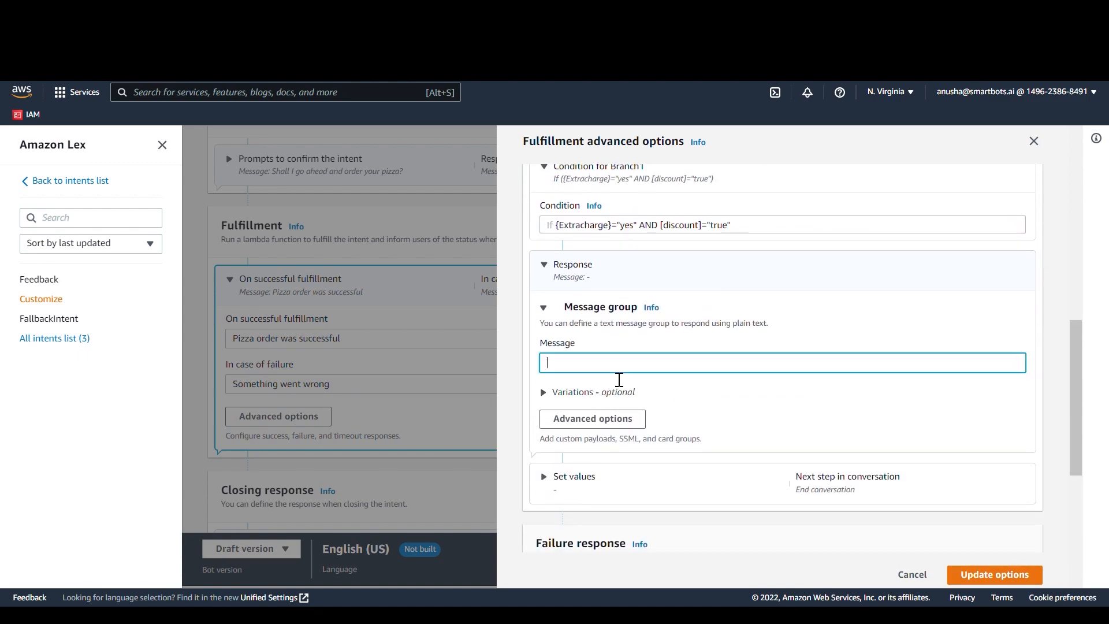
text(Hurray you have succ)
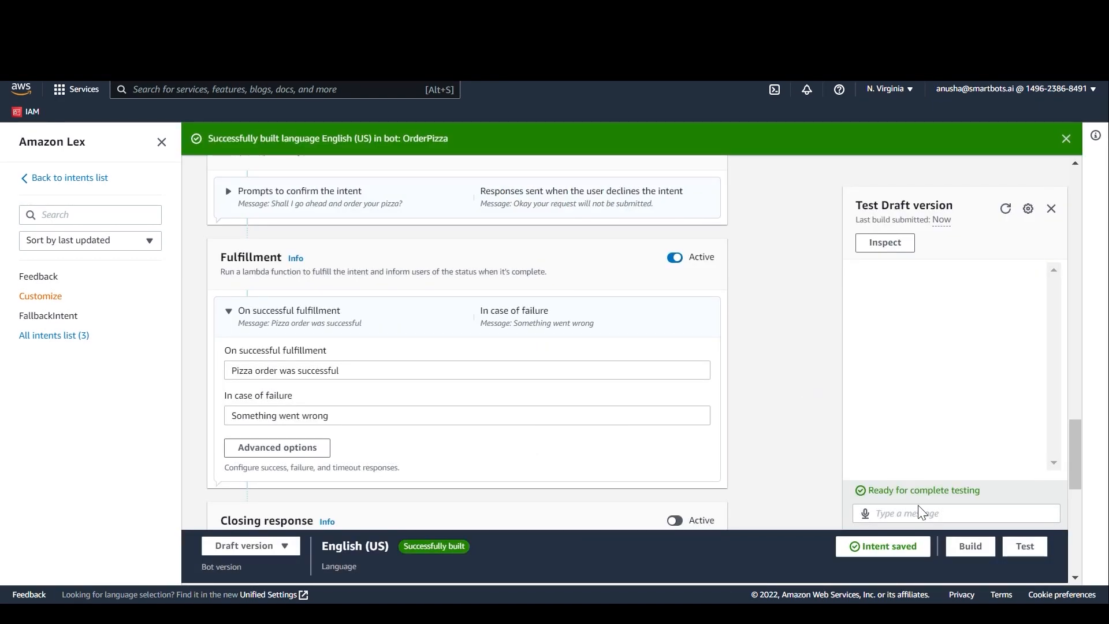
Step: Start a test conversation with the built bot by sending "order pizza", and answer the size prompt with "small"
click(950, 520)
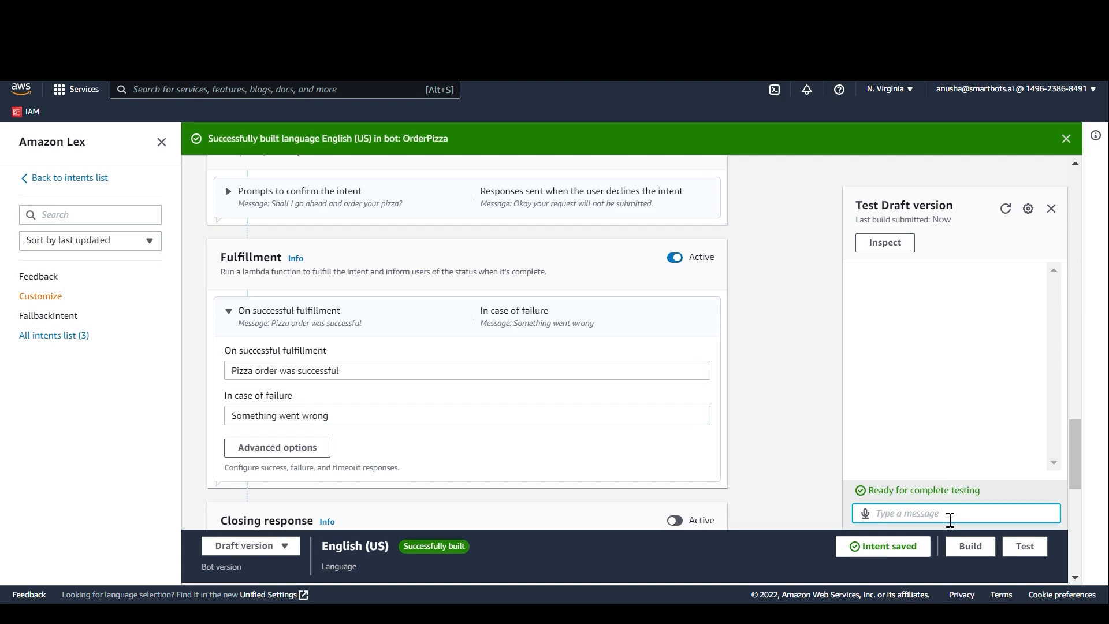
text(order pizza)
key(Return)
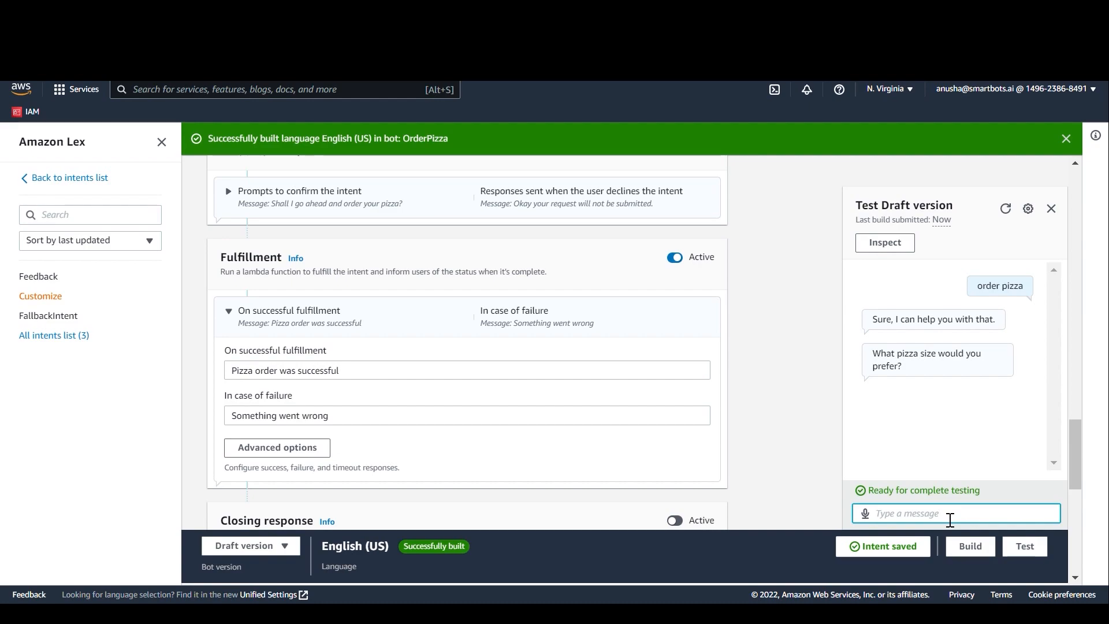
text(small)
key(Return)
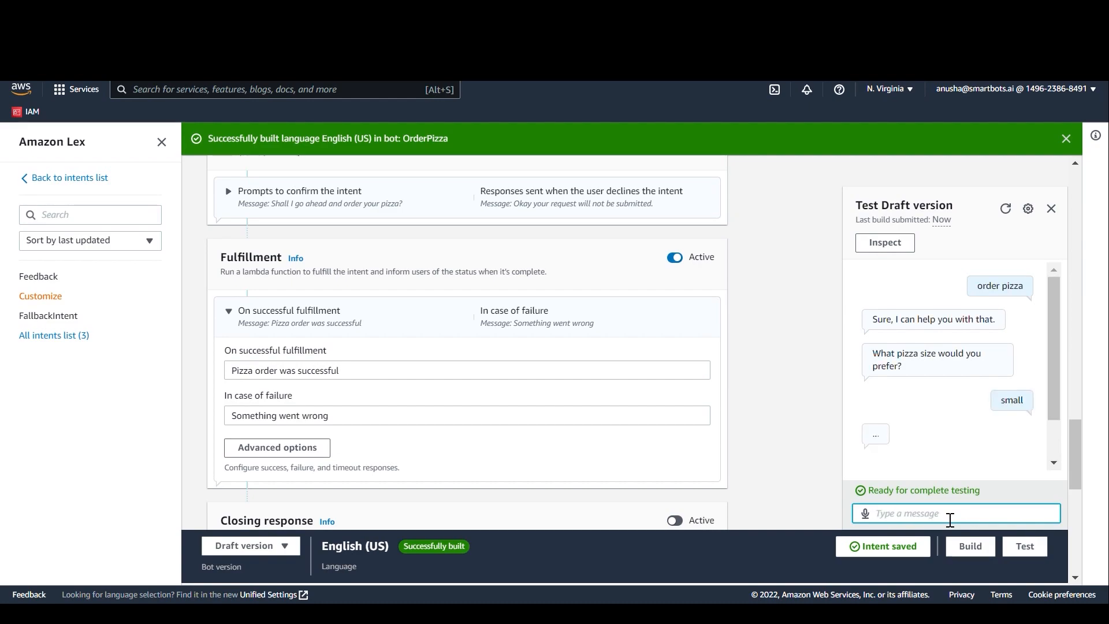
Step: Answer the crust prompt with "cheese" and the toppings prompt with "corn,onion", and confirm the test order with "yes"
text(cheese)
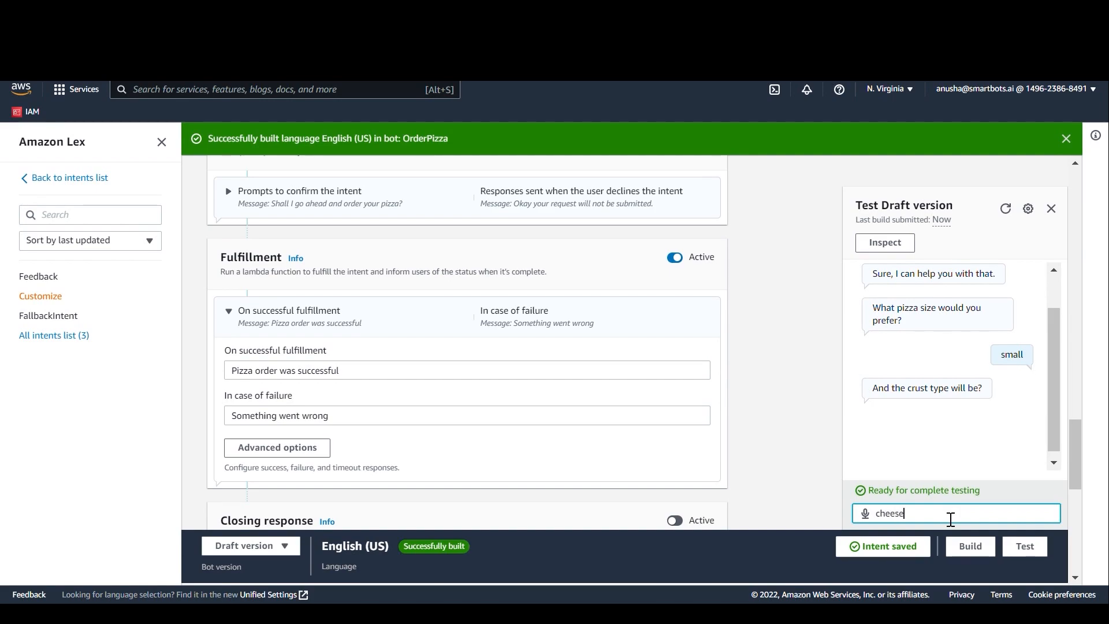
key(Return)
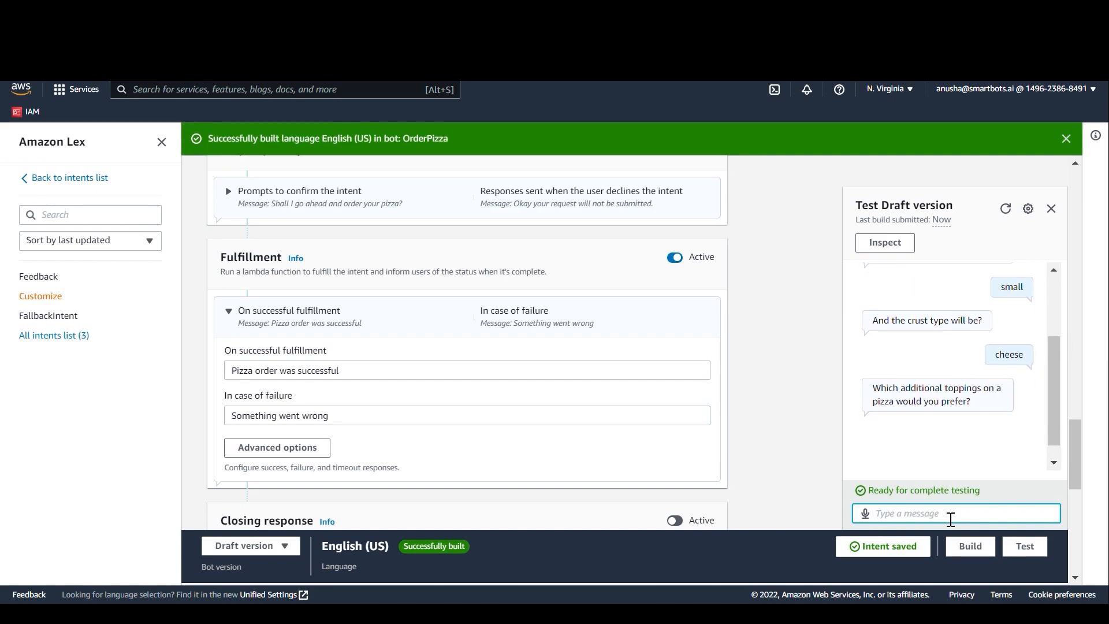
text(corn,onion)
key(Return)
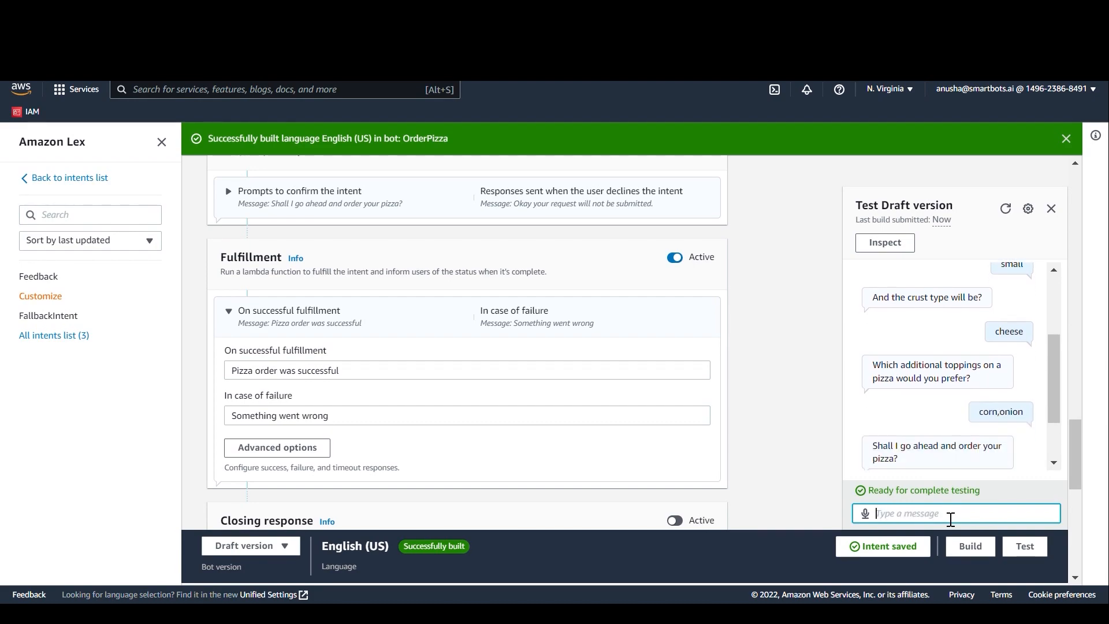
text(yes)
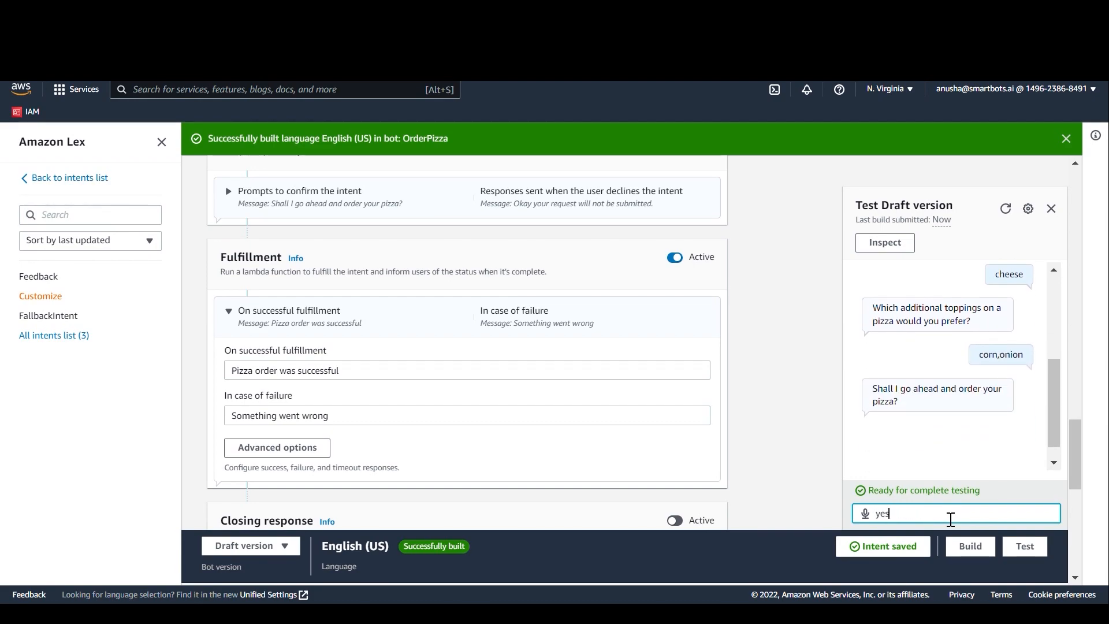
key(Return)
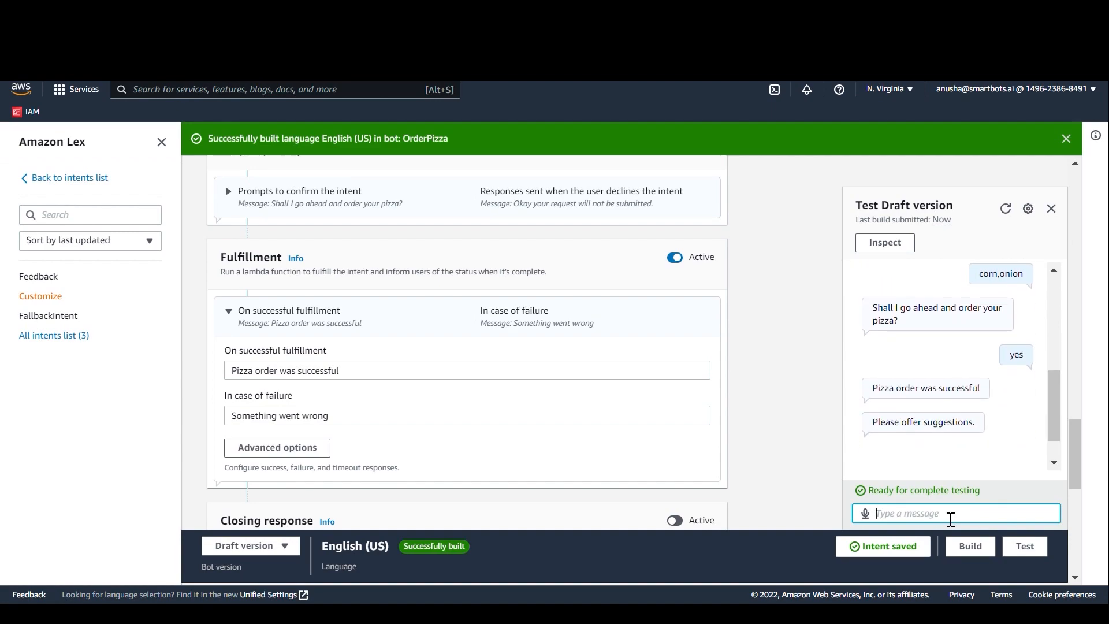
Step: Answer the bot's request for suggestions with "wonderful experience" to finish the first test order
text(wonderful experience)
key(Return)
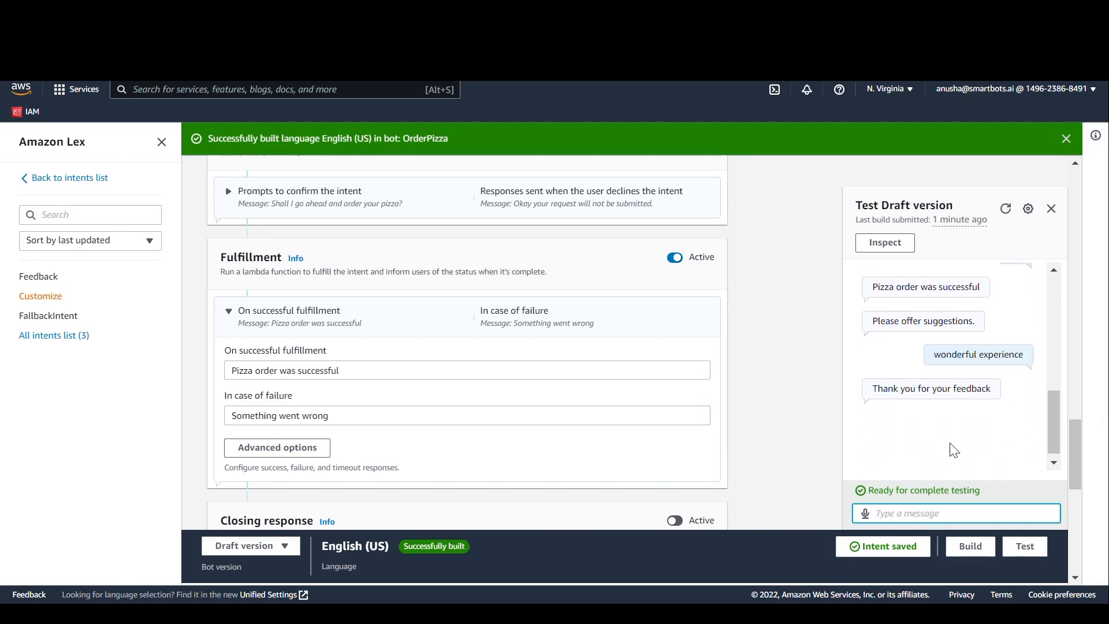
Step: Start a second test order by sending "order pizza", and answer the size prompt with "large" and the crust prompt with "thin"
text(order pizza)
key(Return)
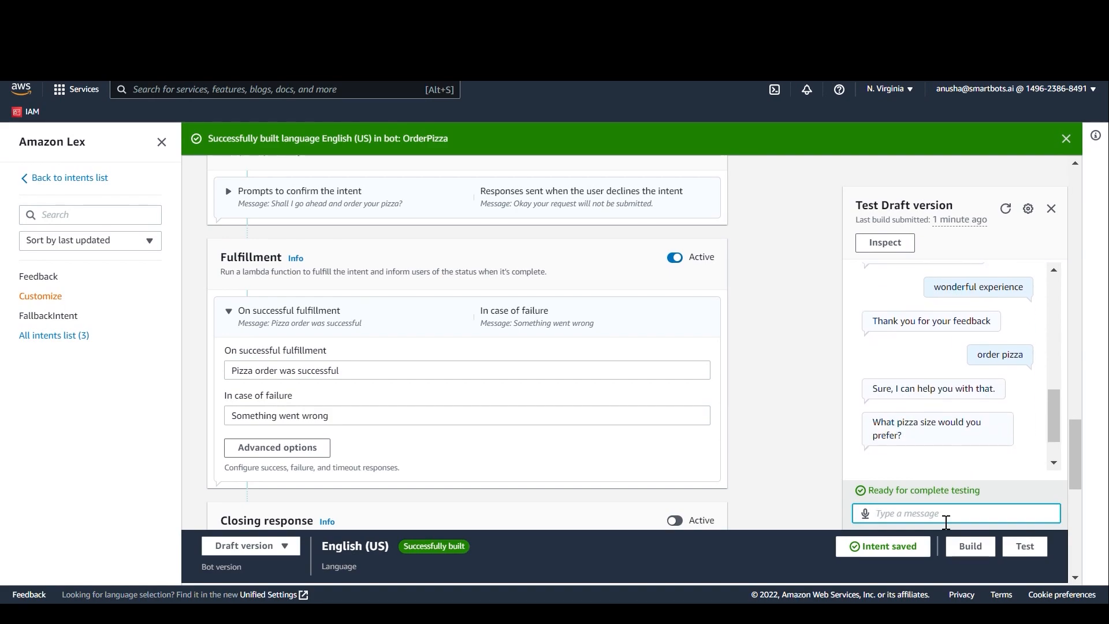
text(large)
key(Return)
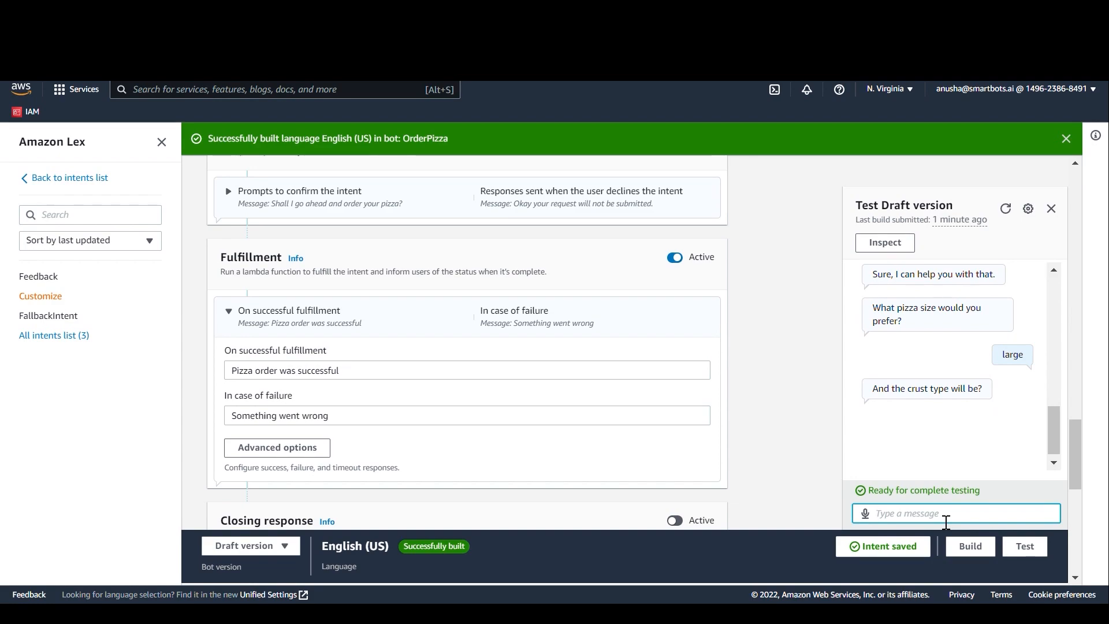
text(thin)
key(Return)
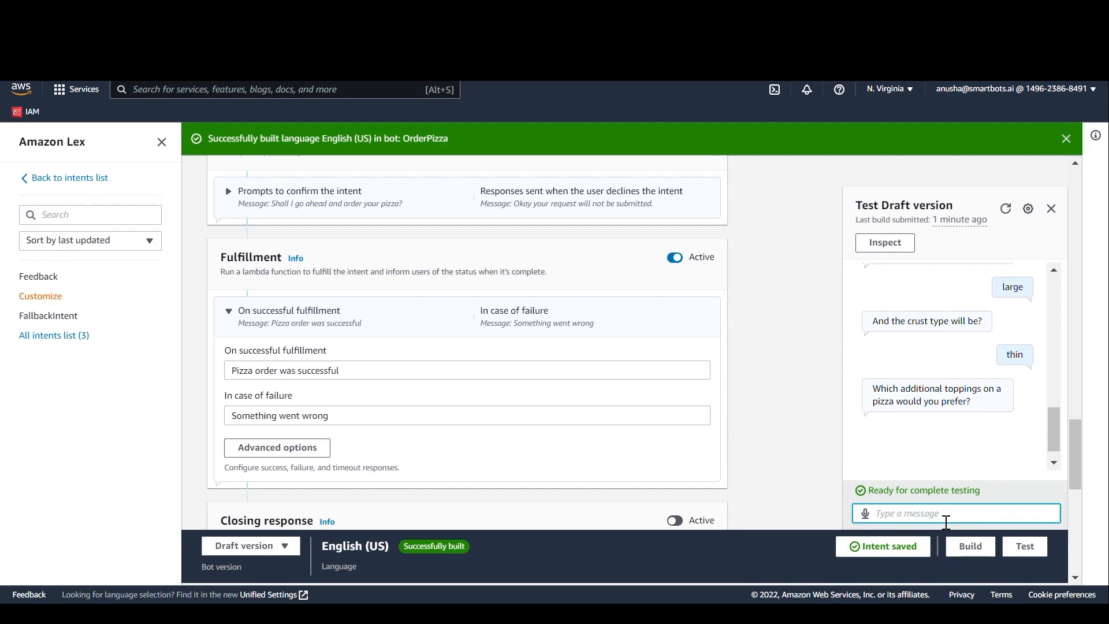
Step: Answer the toppings prompt with "onion,corn,jalapeno,corn" and accept the extra charge with "yes"
text(onion,corn,jalapeno,corn)
key(Return)
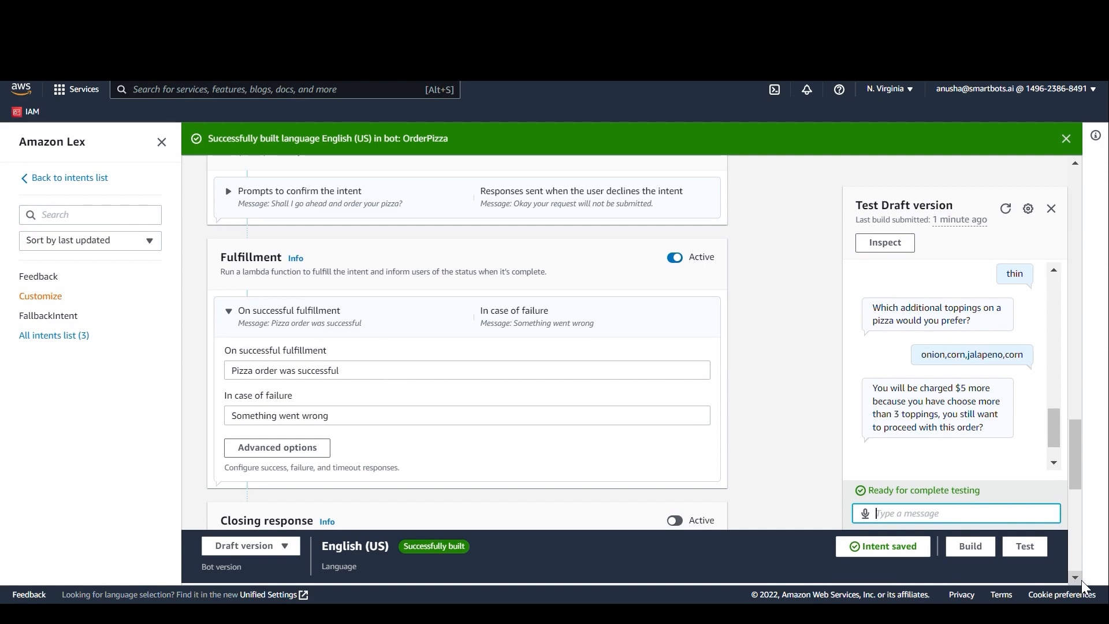
text(yes)
key(Return)
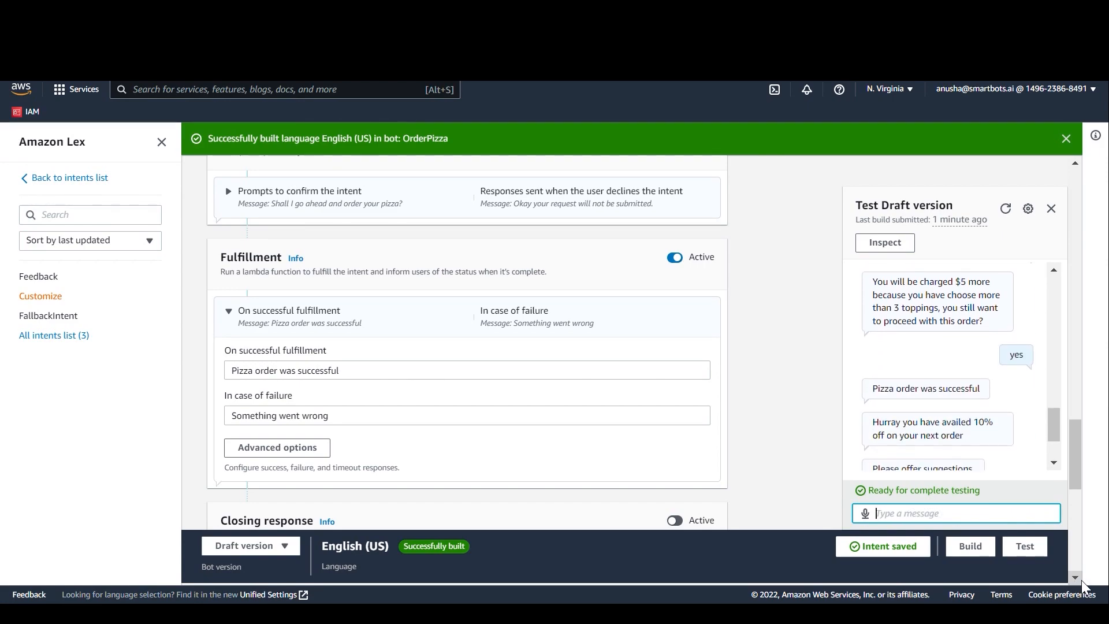
Step: Reply "wonderful experience" to the suggestions prompt of the second test order
scroll(967, 451, down, 3)
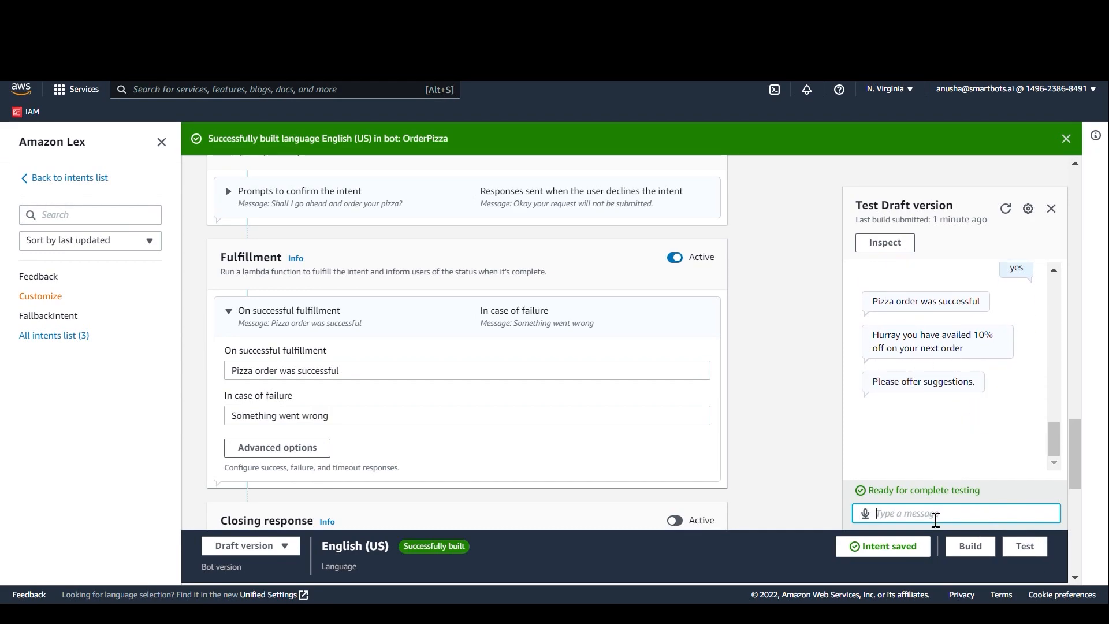
text(wonderful experience)
key(Return)
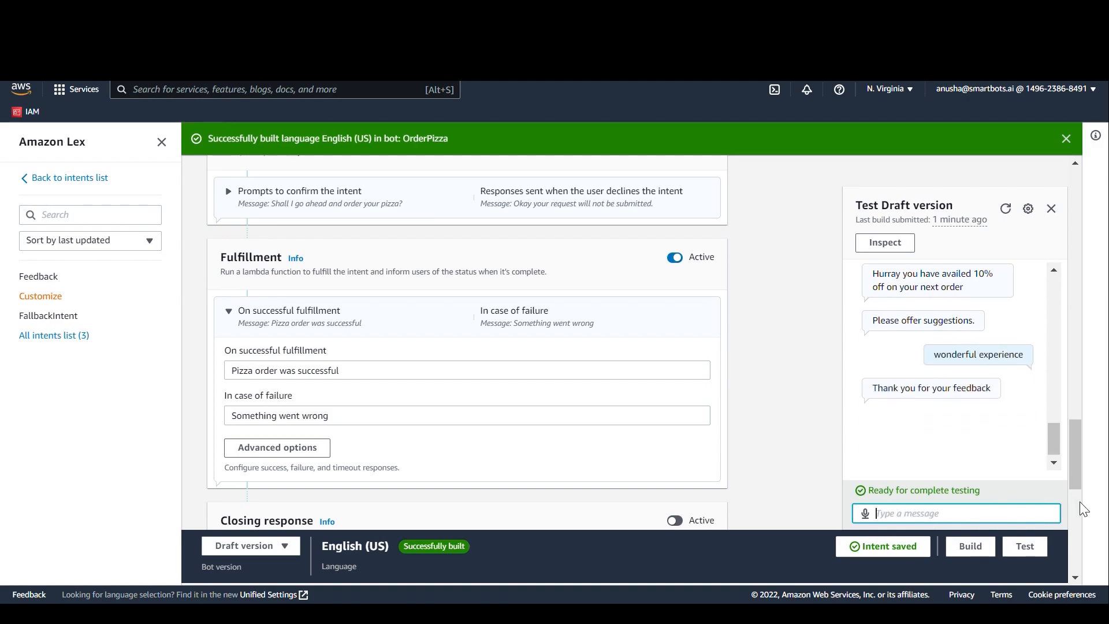